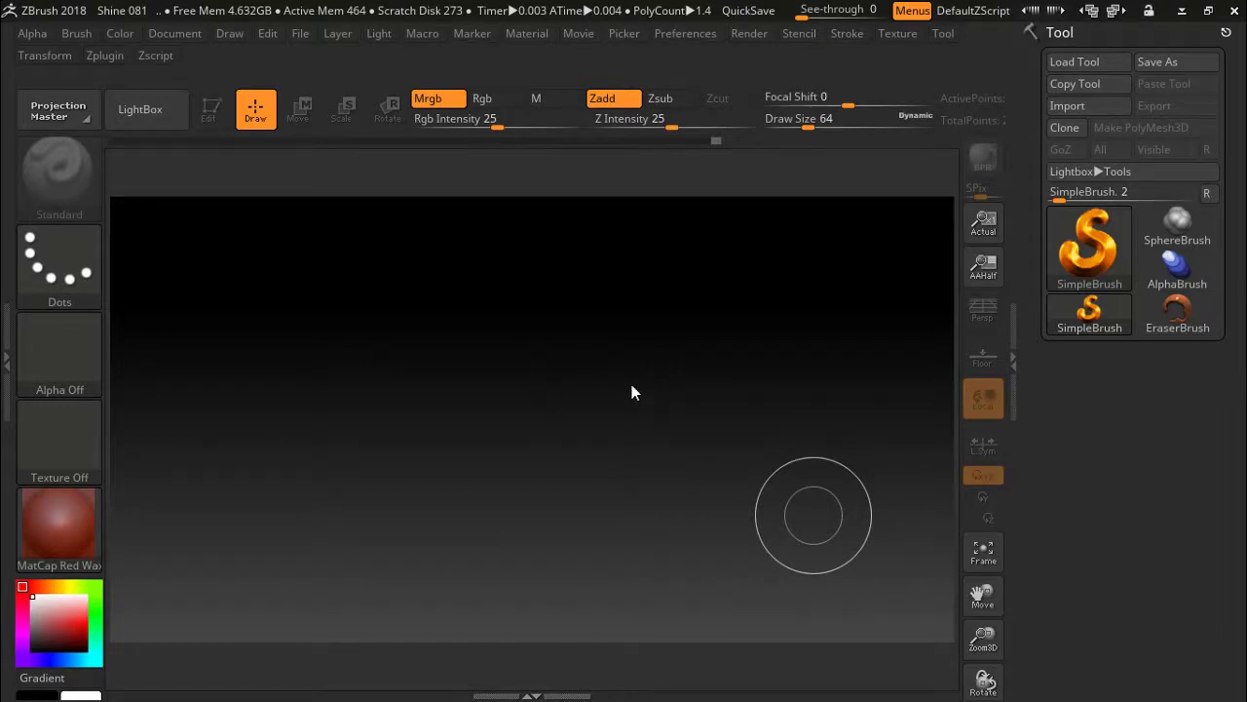
Step: Draw a Sphere3D on the canvas and put it in Edit mode
left_click(1092, 244)
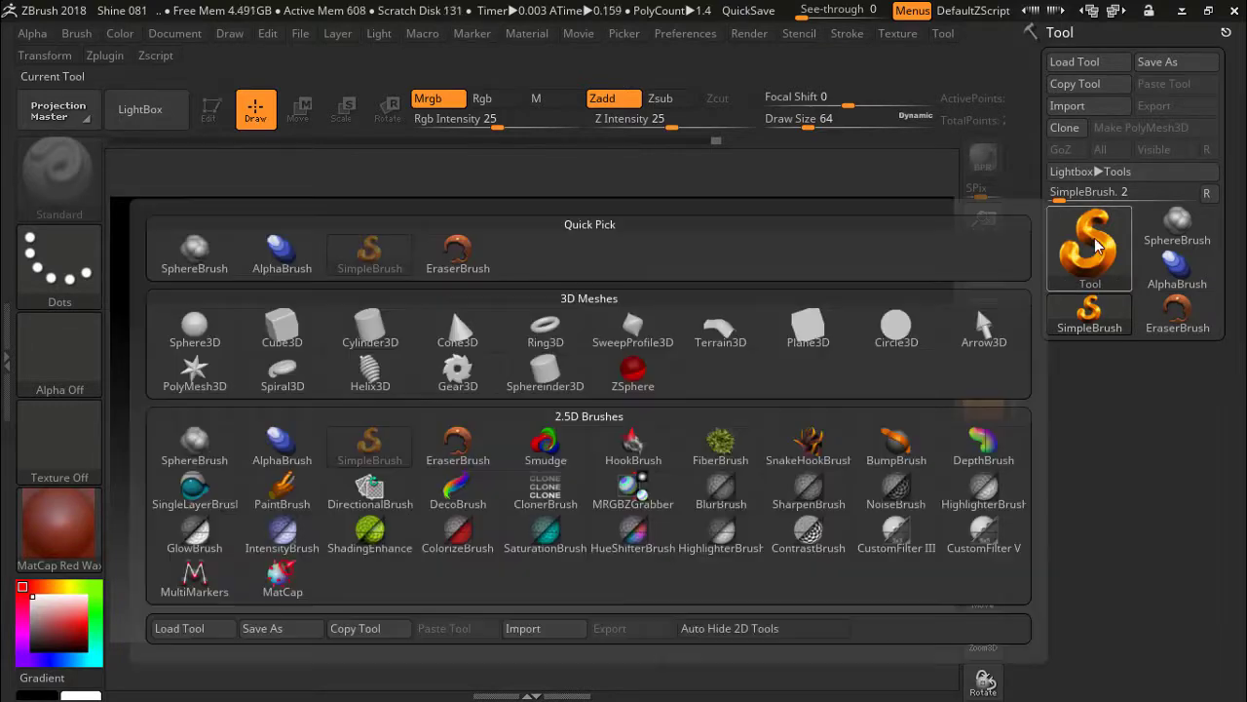
left_click(195, 326)
mouse_move(518, 355)
left_mouse_down()
mouse_move(529, 501)
mouse_move(516, 481)
left_mouse_up()
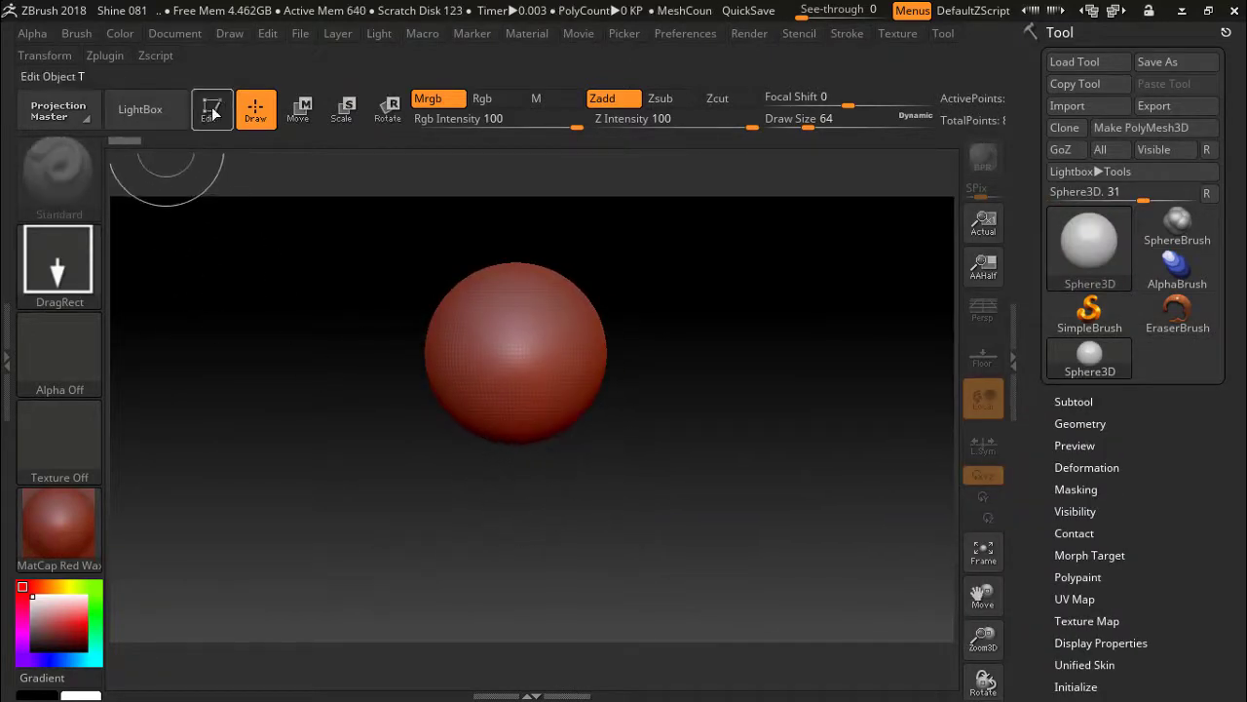
left_click(211, 109)
left_click_drag(683, 433, 726, 452)
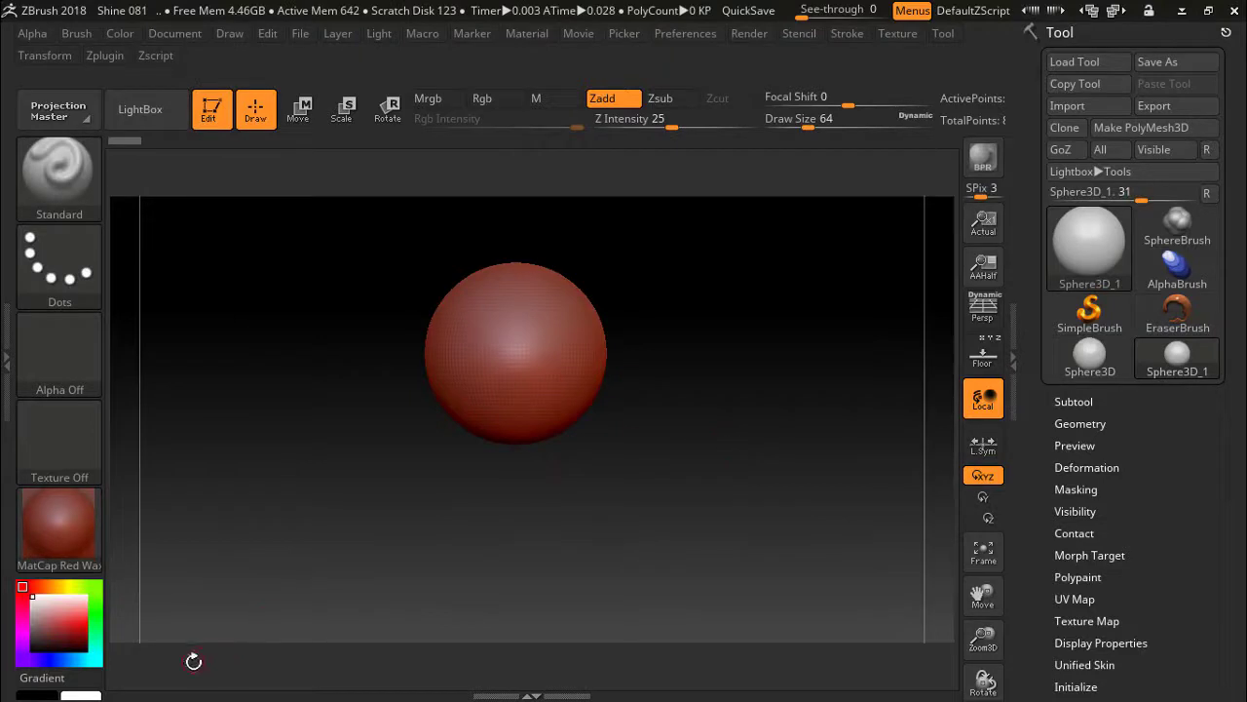
Step: Cycle the interface layouts back to compact_UI
left_click(1121, 11)
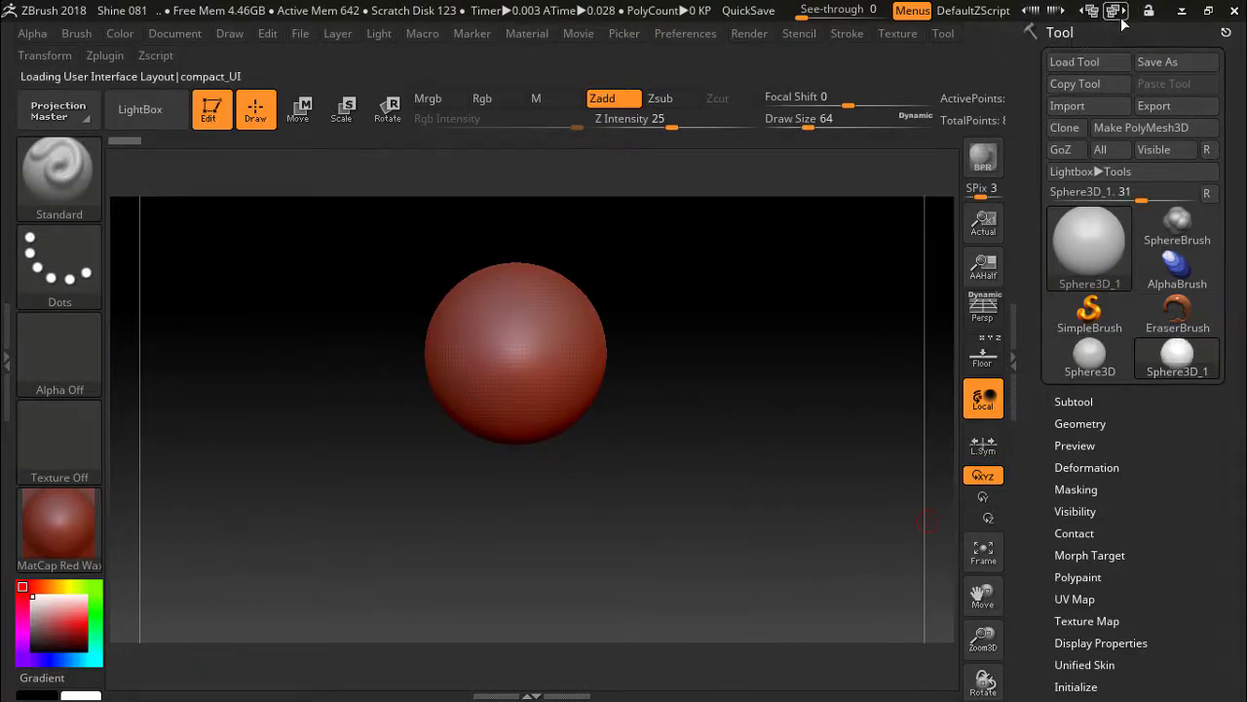
left_click(1120, 11)
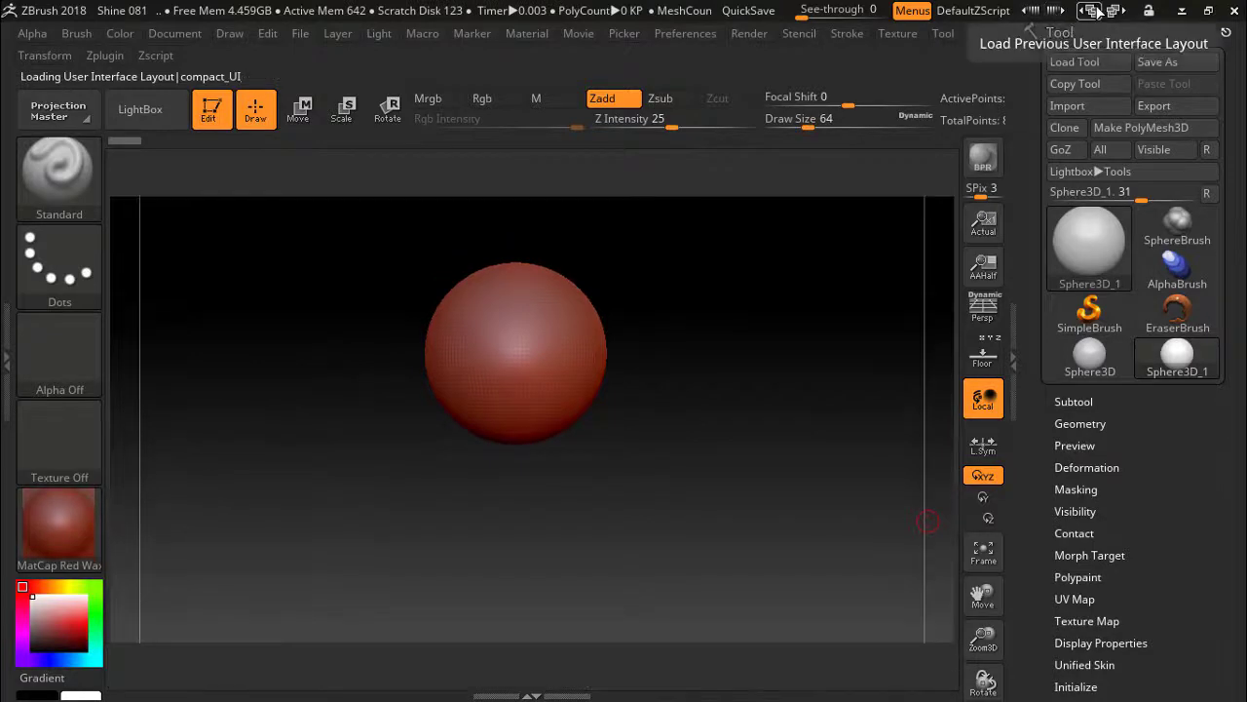
left_click(1097, 10)
left_click(1121, 11)
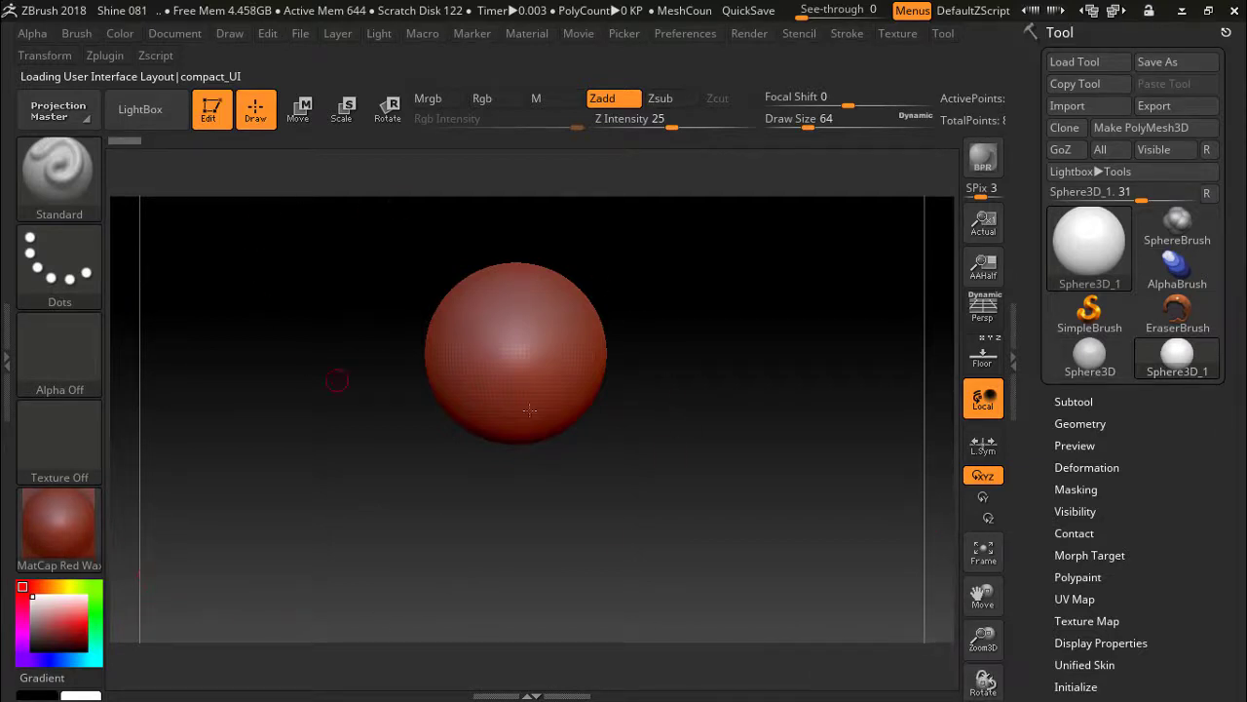
Step: Convert the sphere to a PolyMesh3D and replace it with a QCube
left_click(1158, 127)
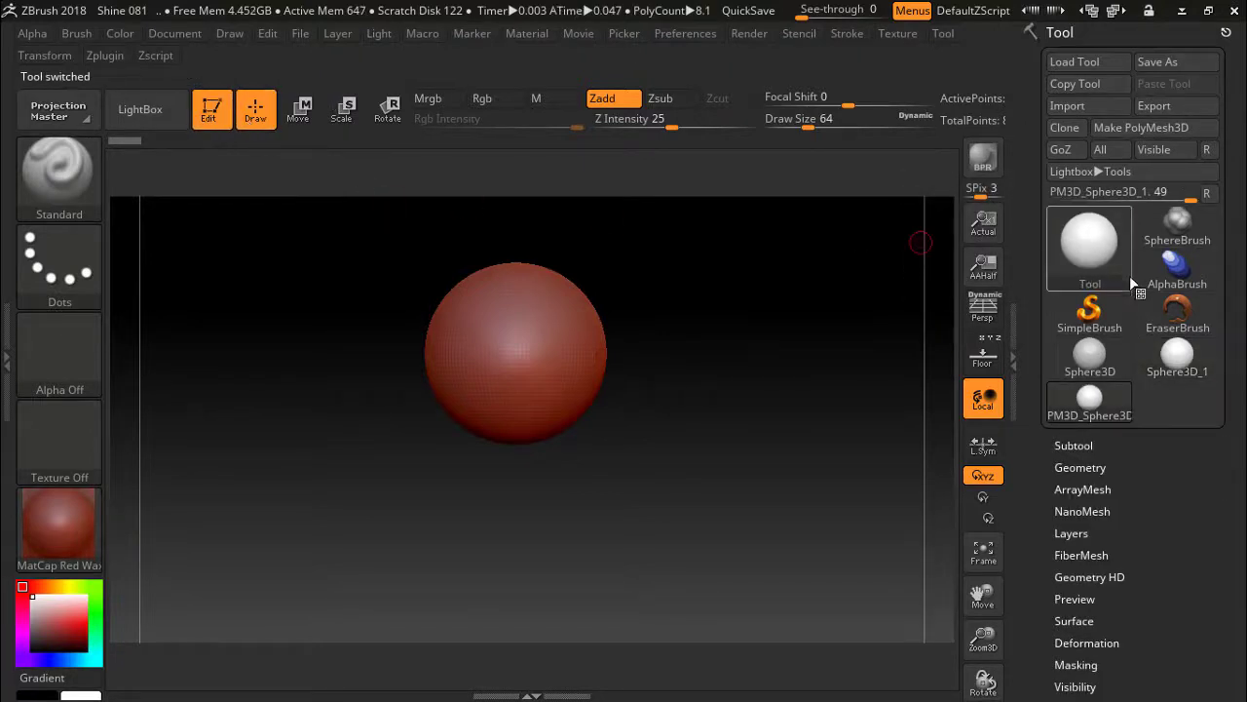
left_click_drag(1234, 310, 1219, 136)
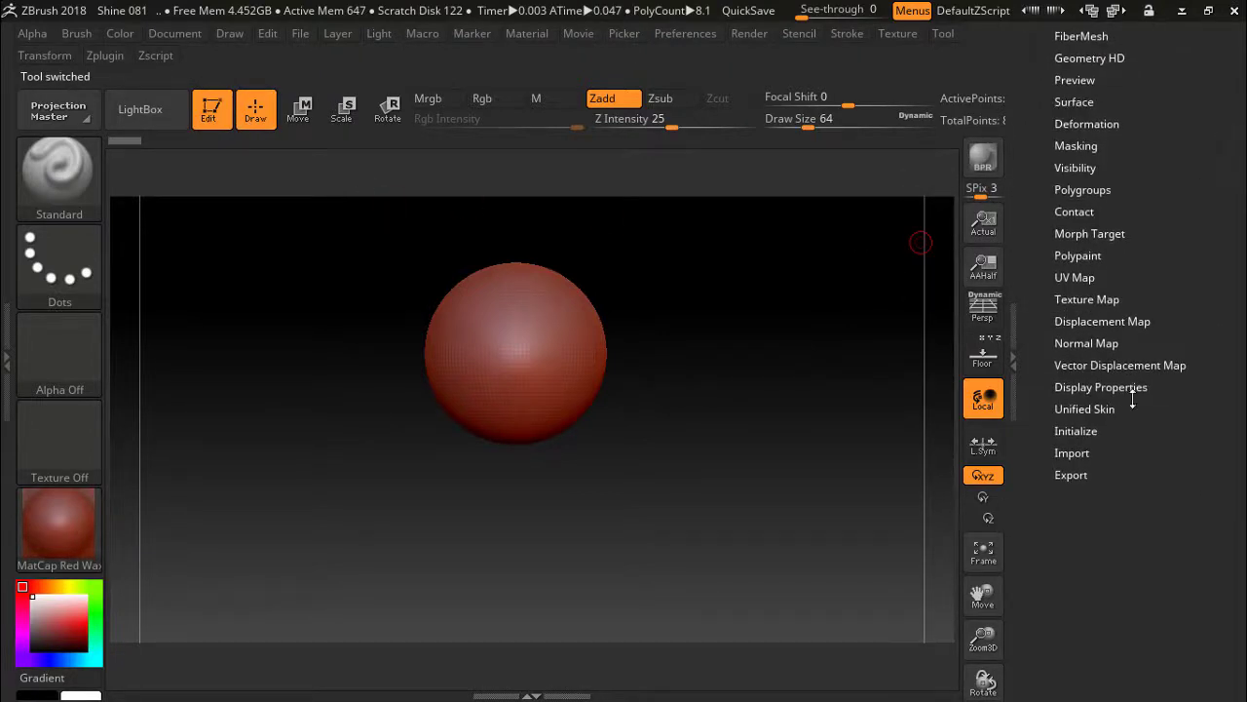
left_click(1082, 430)
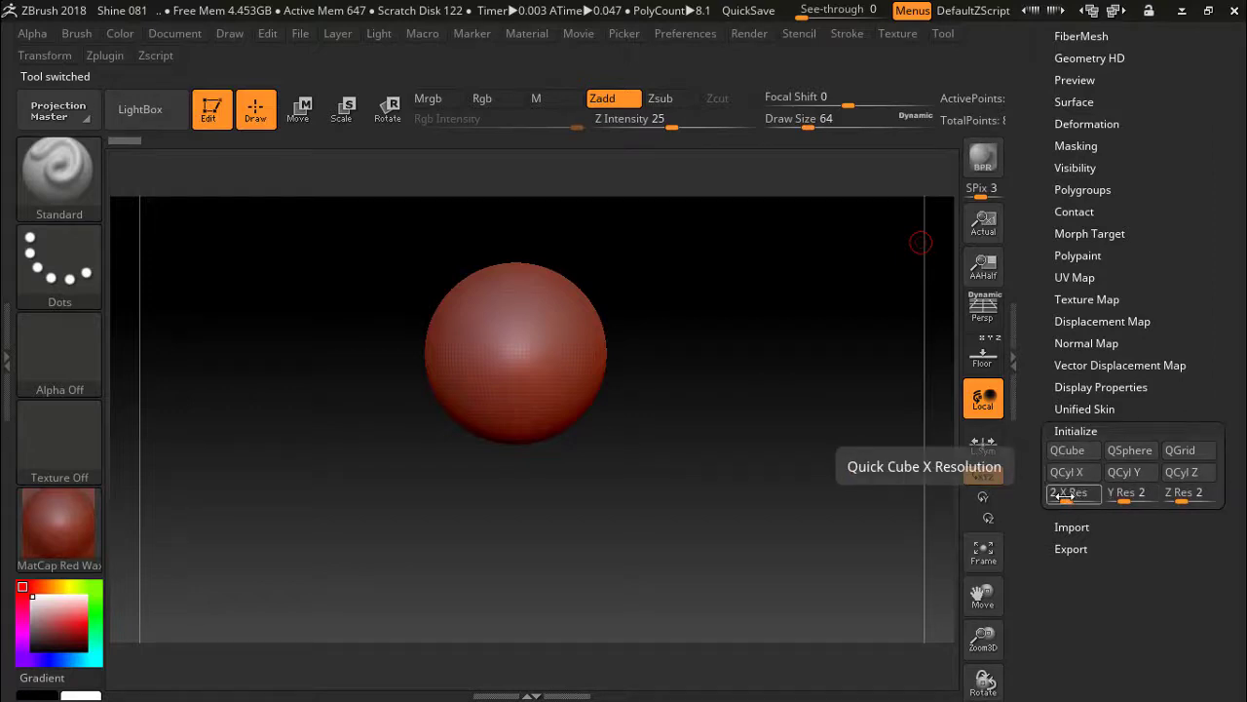
left_click(1072, 450)
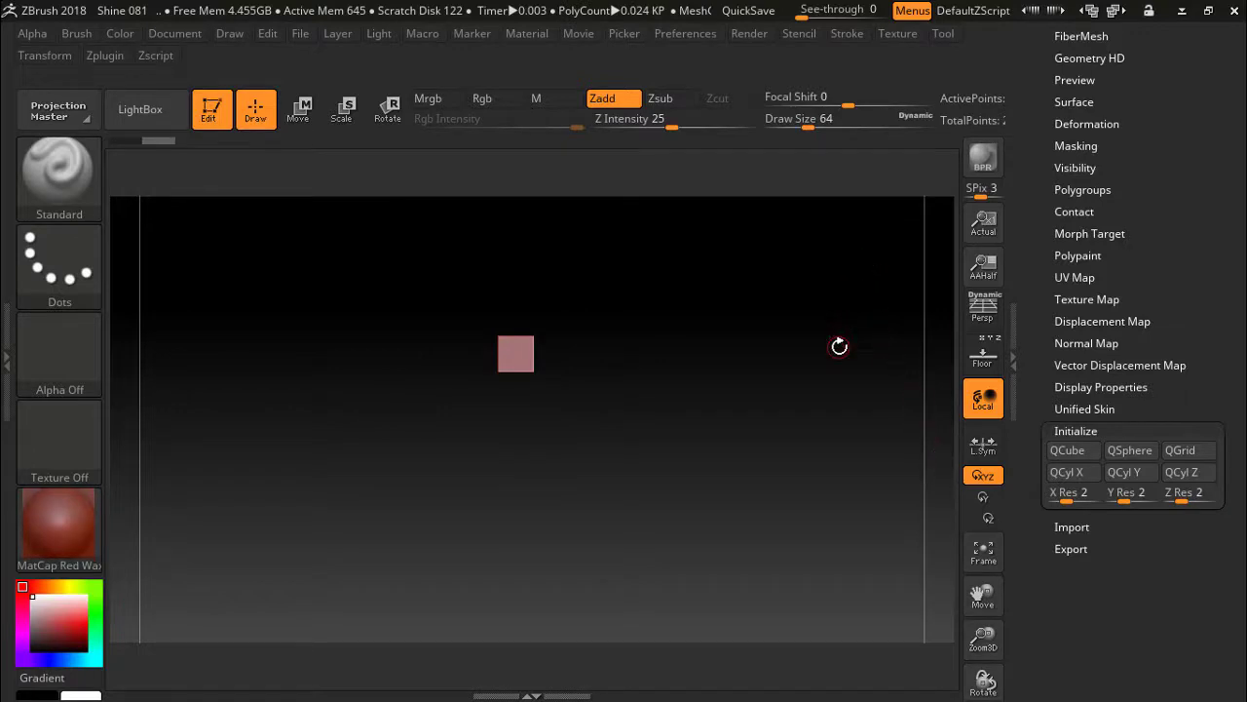
Step: Turn on perspective, set X Res to 3 and rebuild the QCube
key("p")
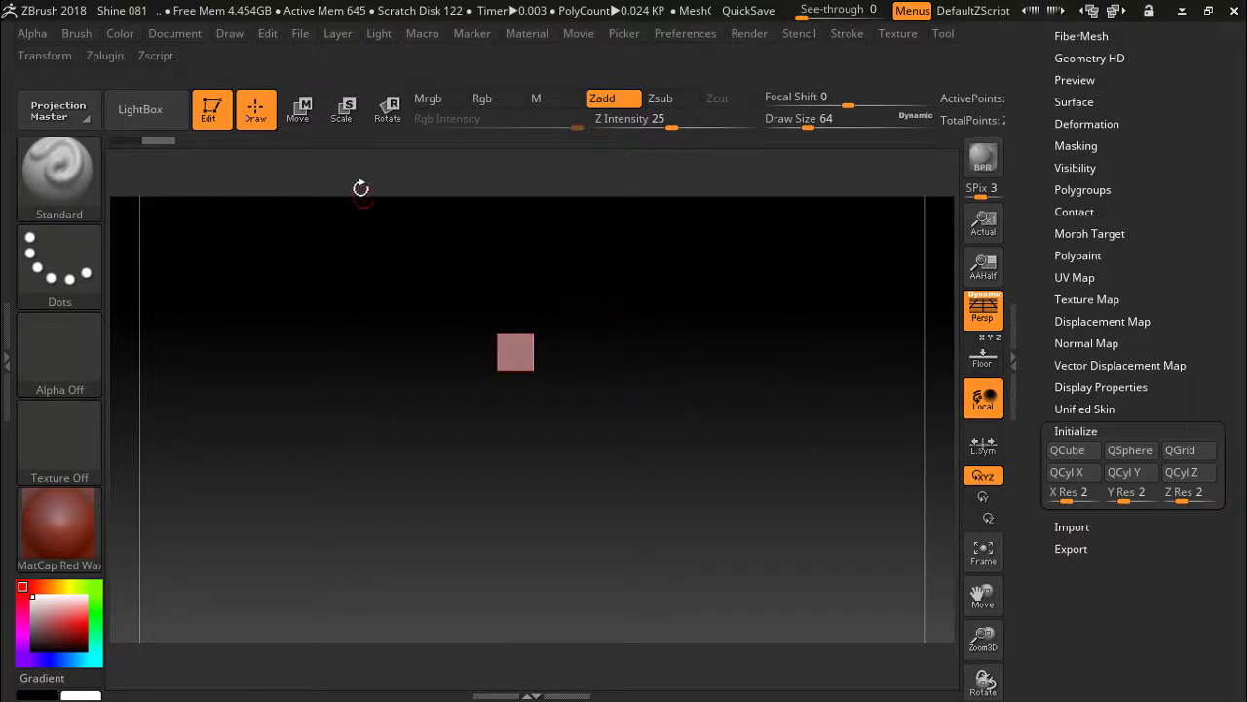
left_click(1068, 494)
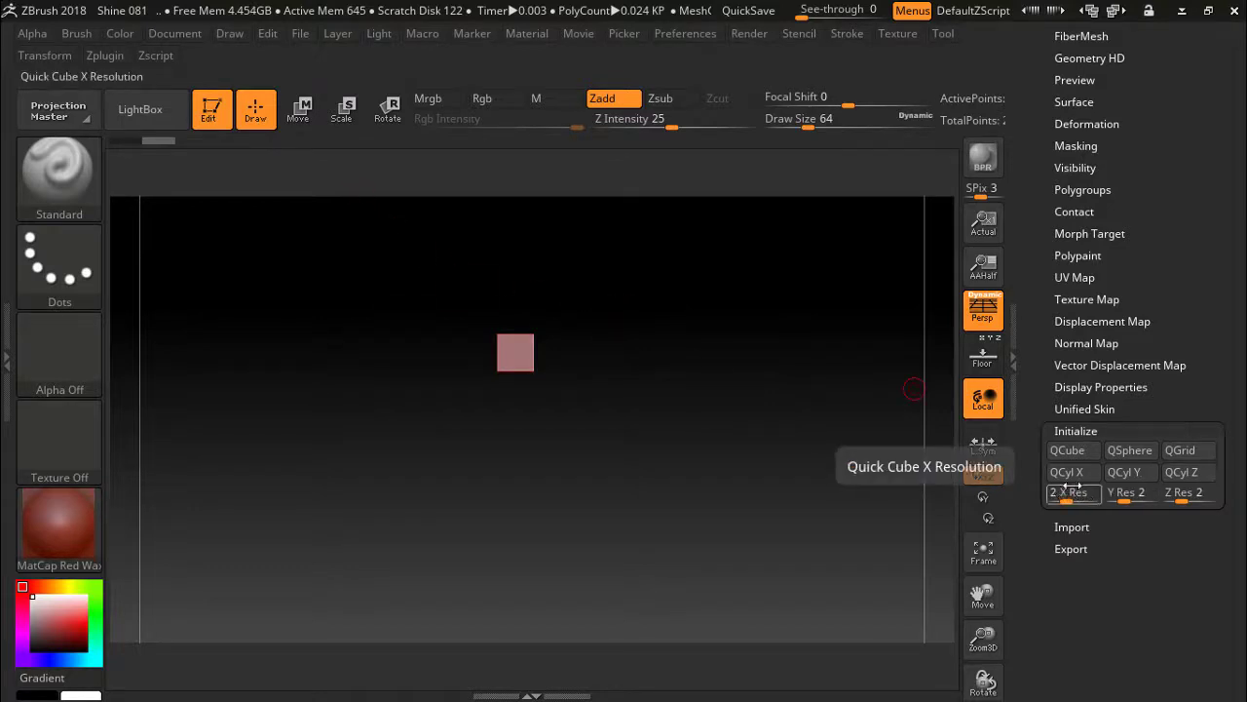
mouse_move(983, 682)
left_mouse_down()
mouse_move(945, 694)
mouse_move(984, 682)
mouse_move(969, 692)
left_mouse_up()
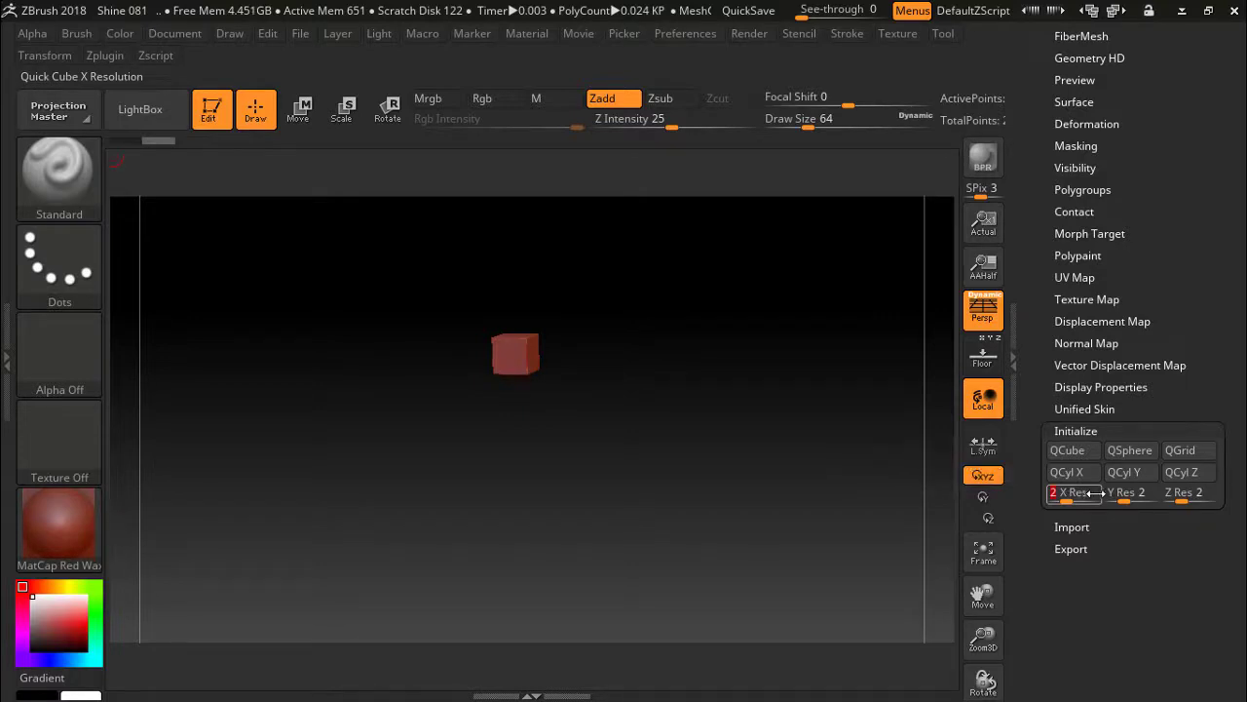
left_click(1089, 494)
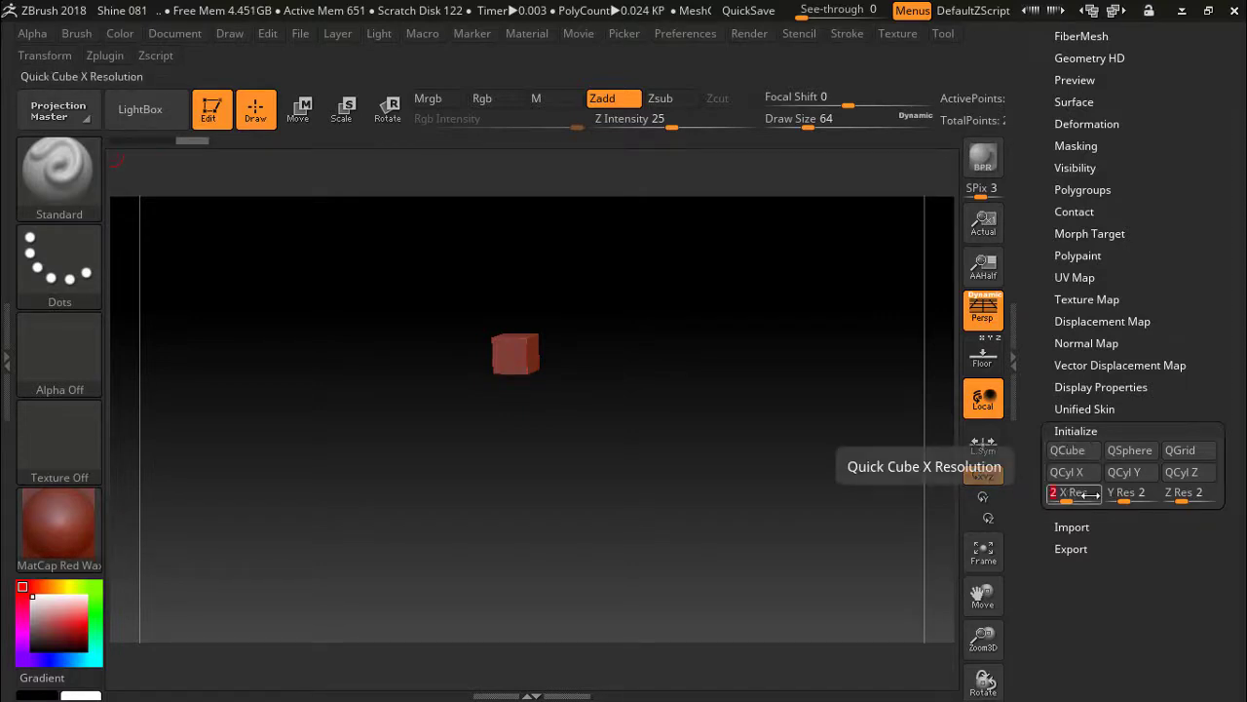
type("3")
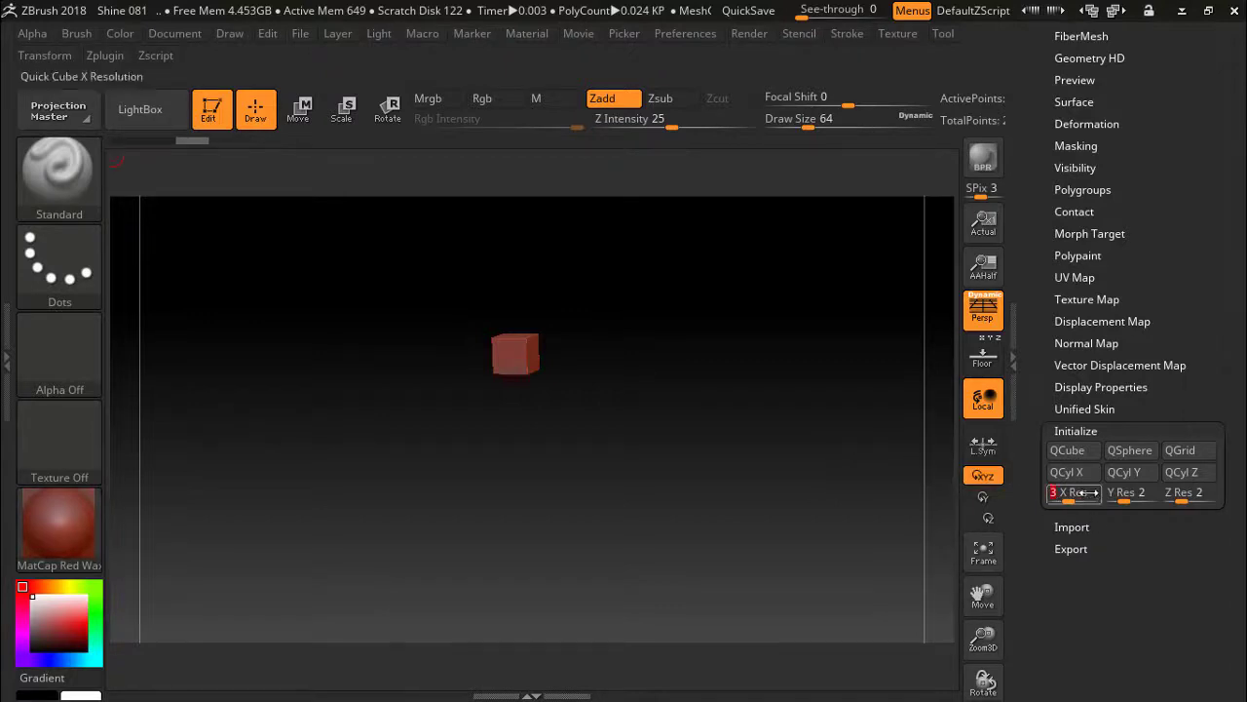
left_click(1078, 454)
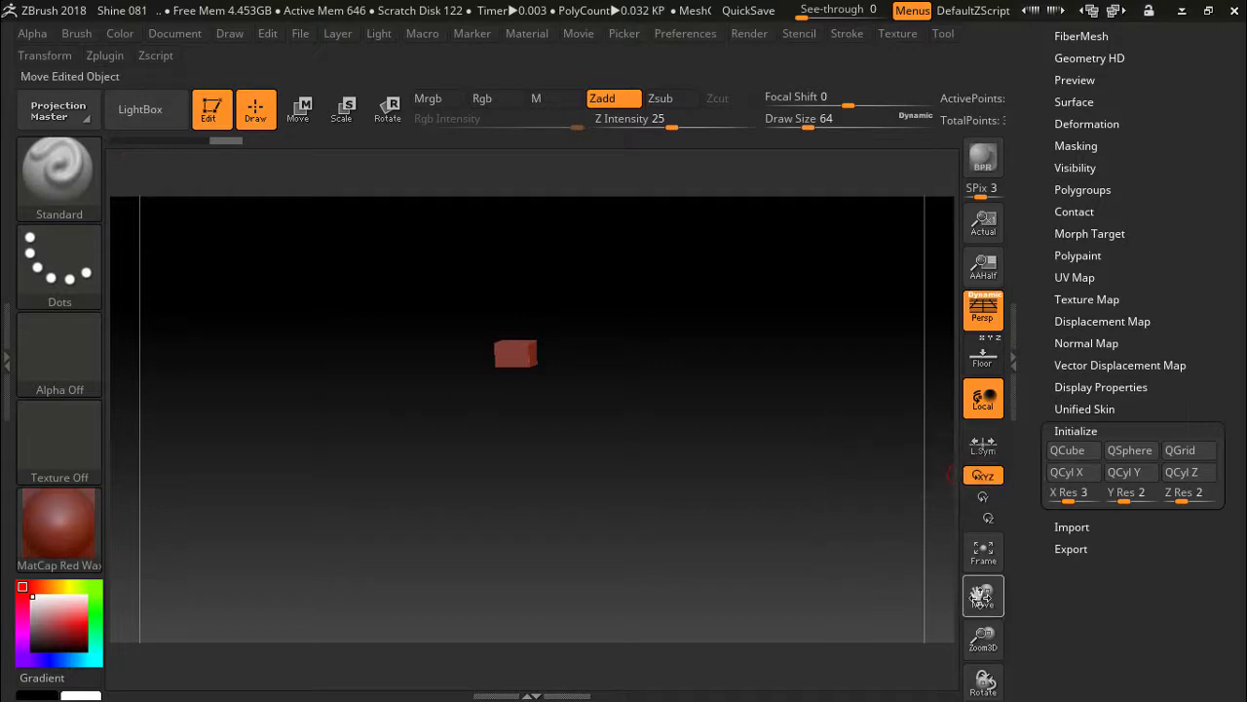
Step: Frame and tilt the box, and show its polyframe grid
key("f")
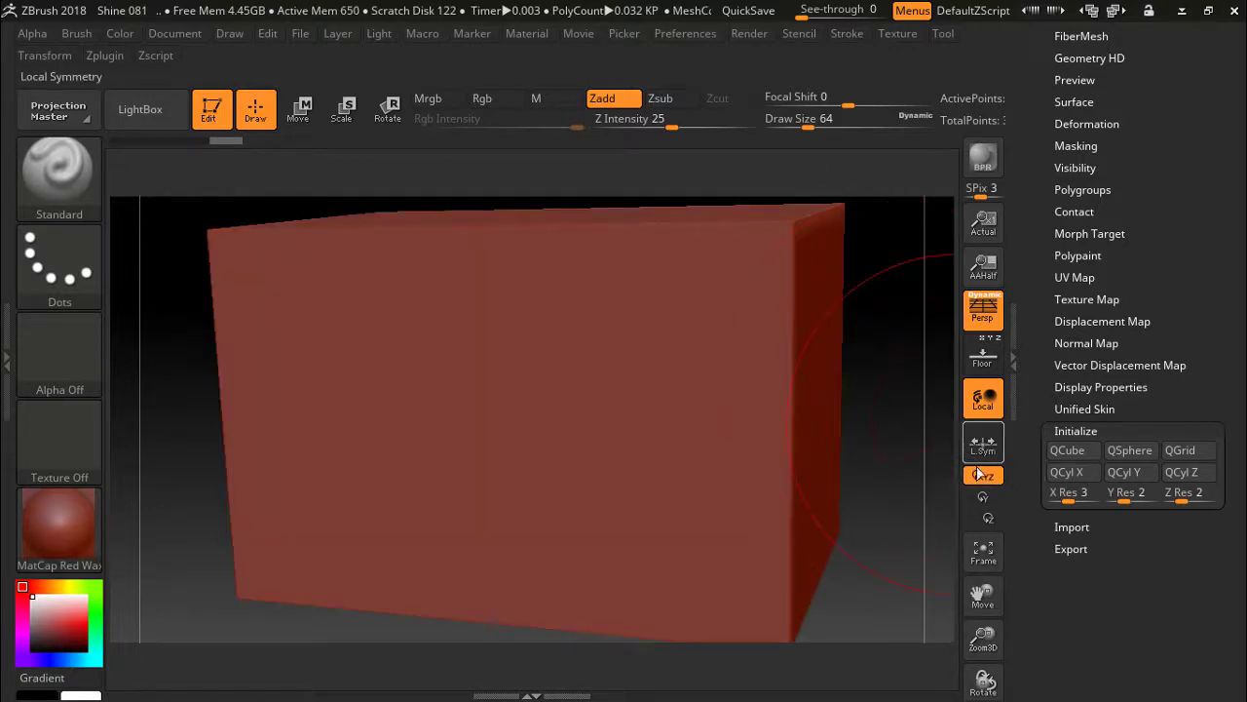
left_click_drag(980, 635, 967, 607)
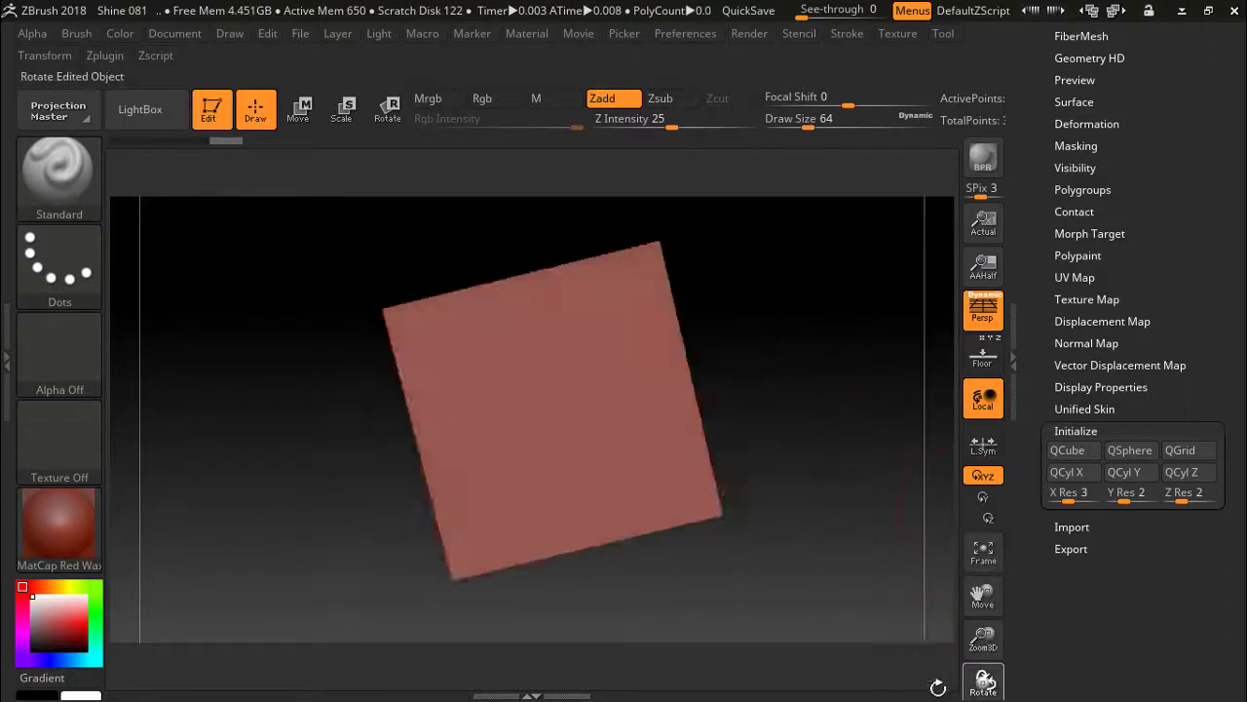
left_click_drag(983, 682, 891, 357)
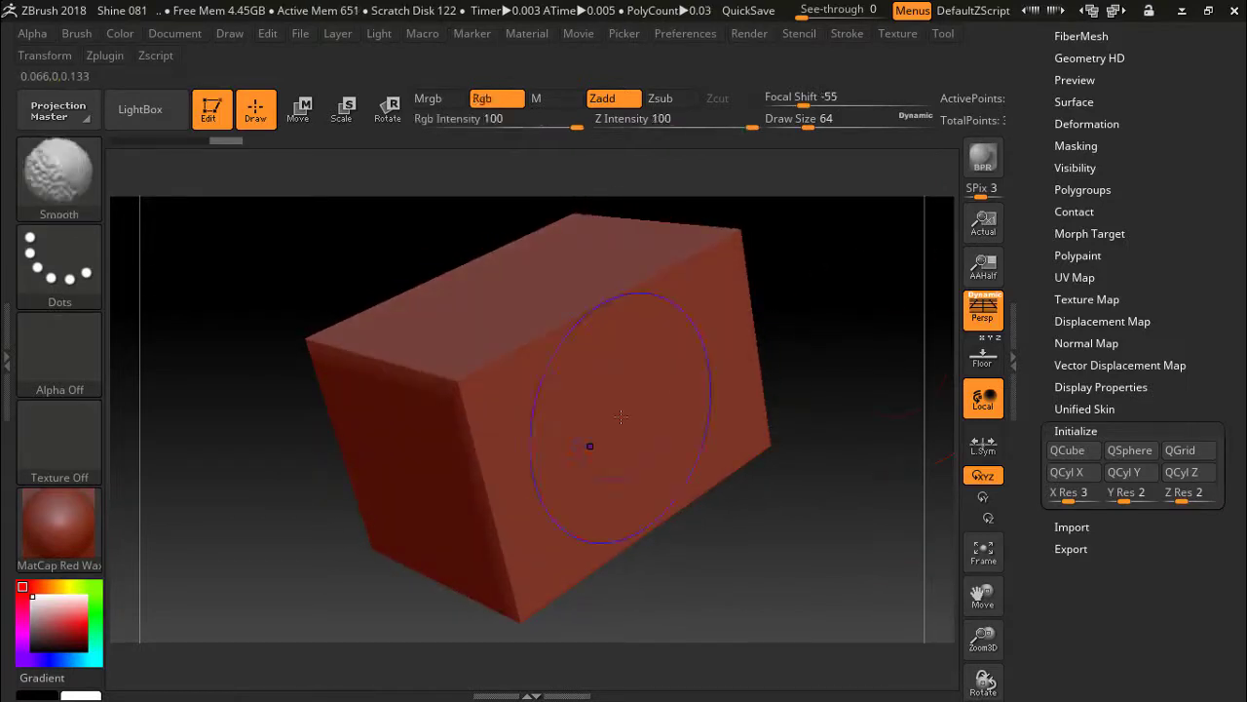
key("shift+f")
mouse_move(58, 527)
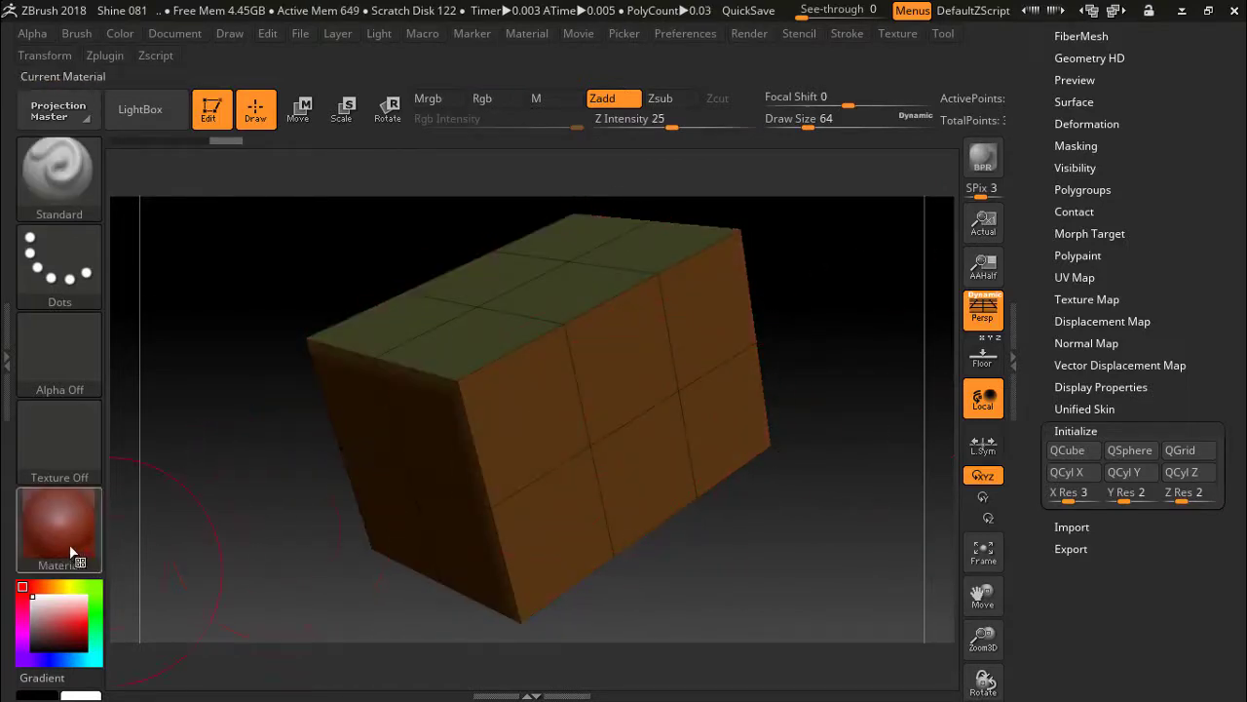
Step: Apply the SkinShade4 material to the box
left_click(46, 529)
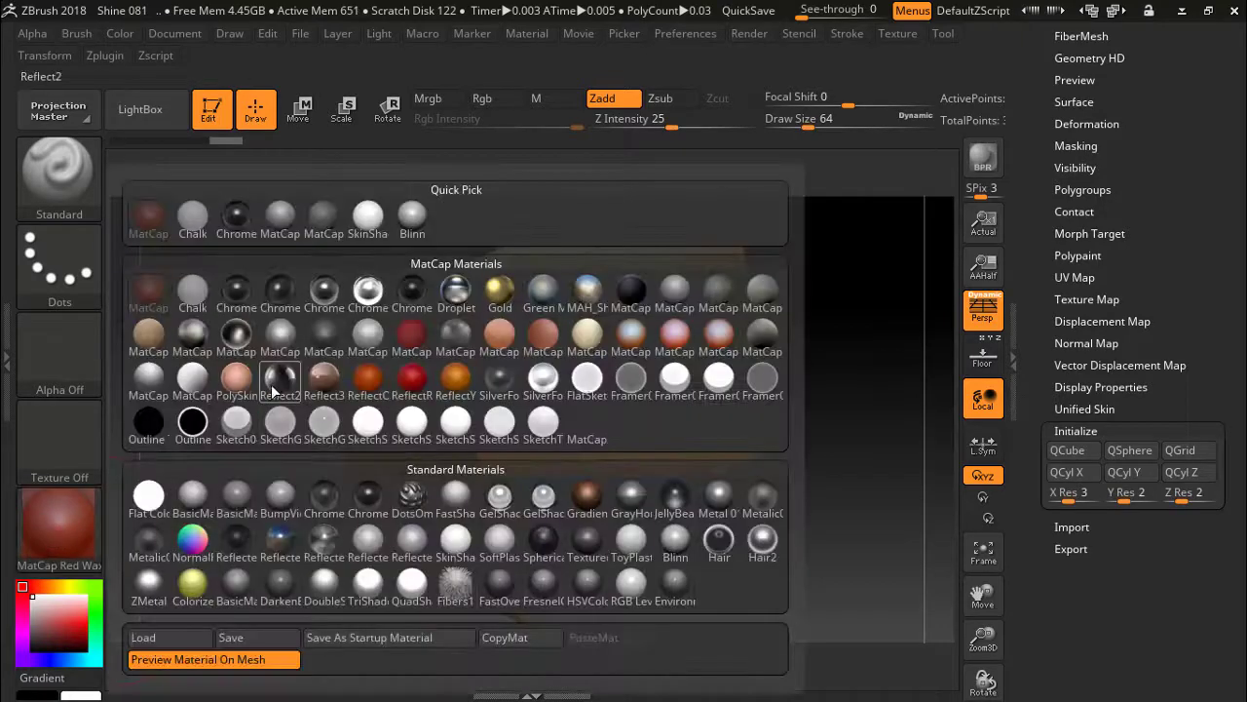
left_click(368, 218)
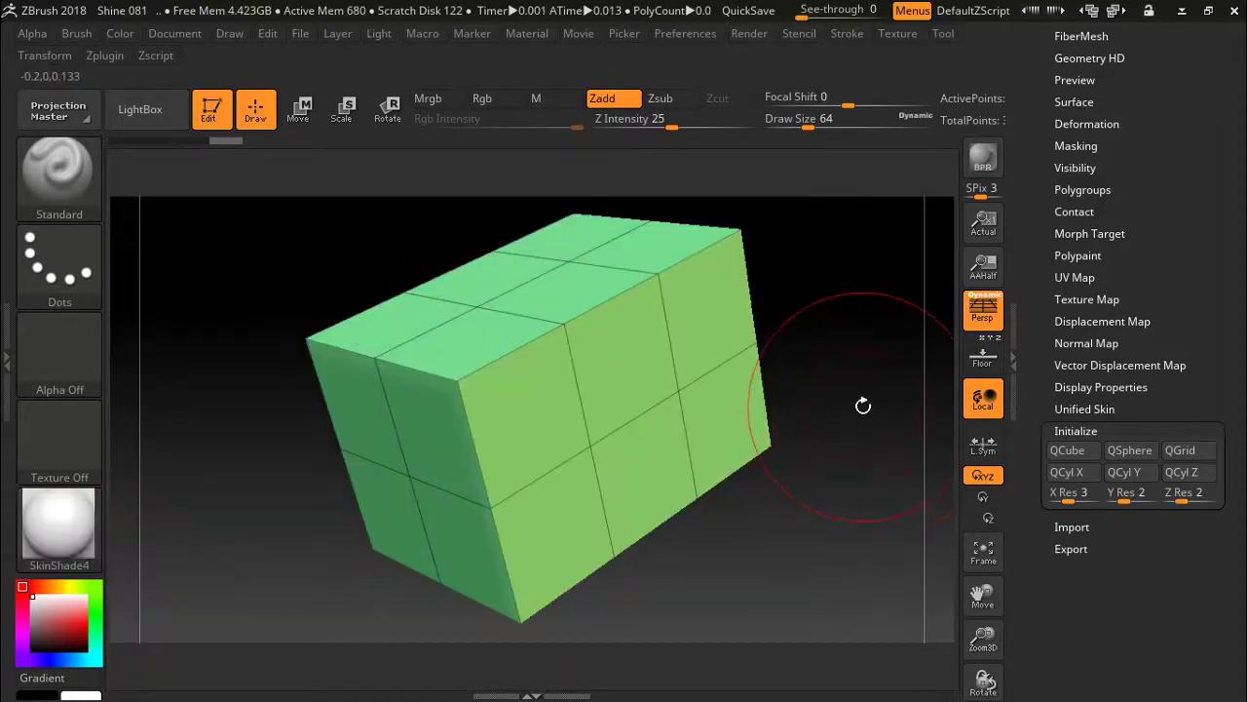
mouse_move(863, 370)
left_mouse_down()
mouse_move(886, 361)
mouse_move(838, 360)
mouse_move(849, 424)
mouse_move(877, 351)
mouse_move(865, 381)
left_mouse_up()
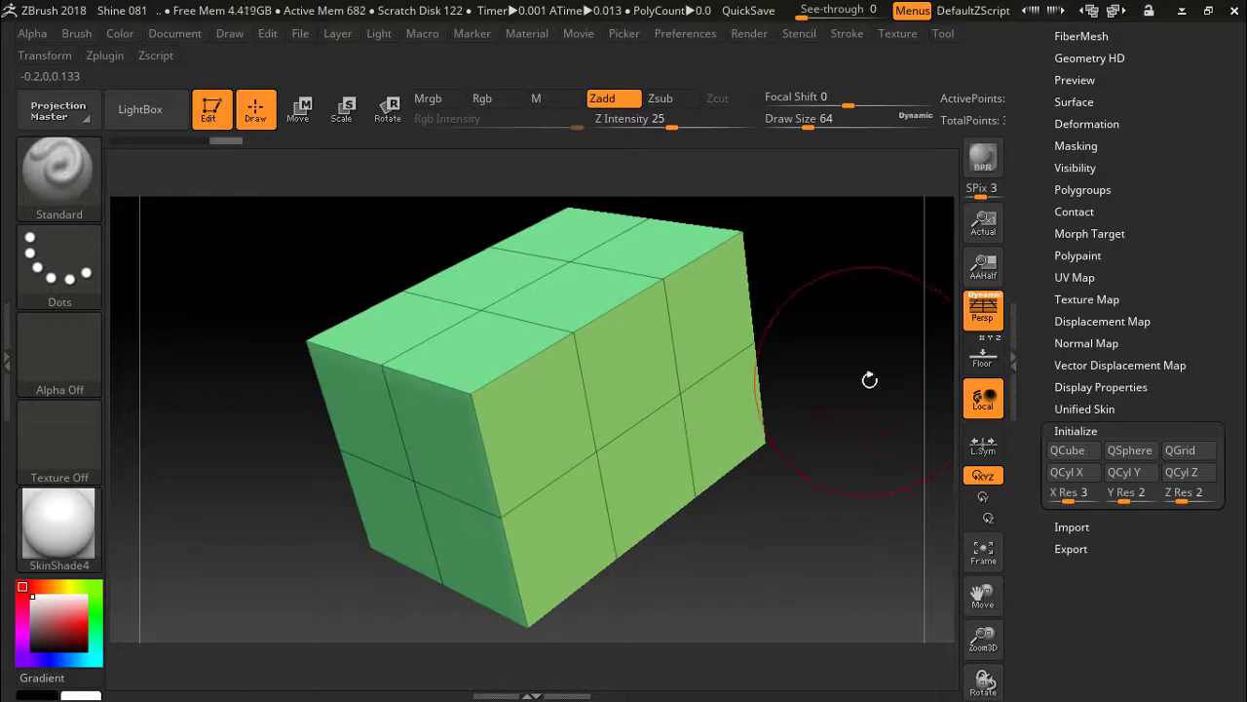
Step: Run Polygroups > Auto Groups so the faces become purple, green and yellow-green groups
scroll(1227, 380, "up", 5)
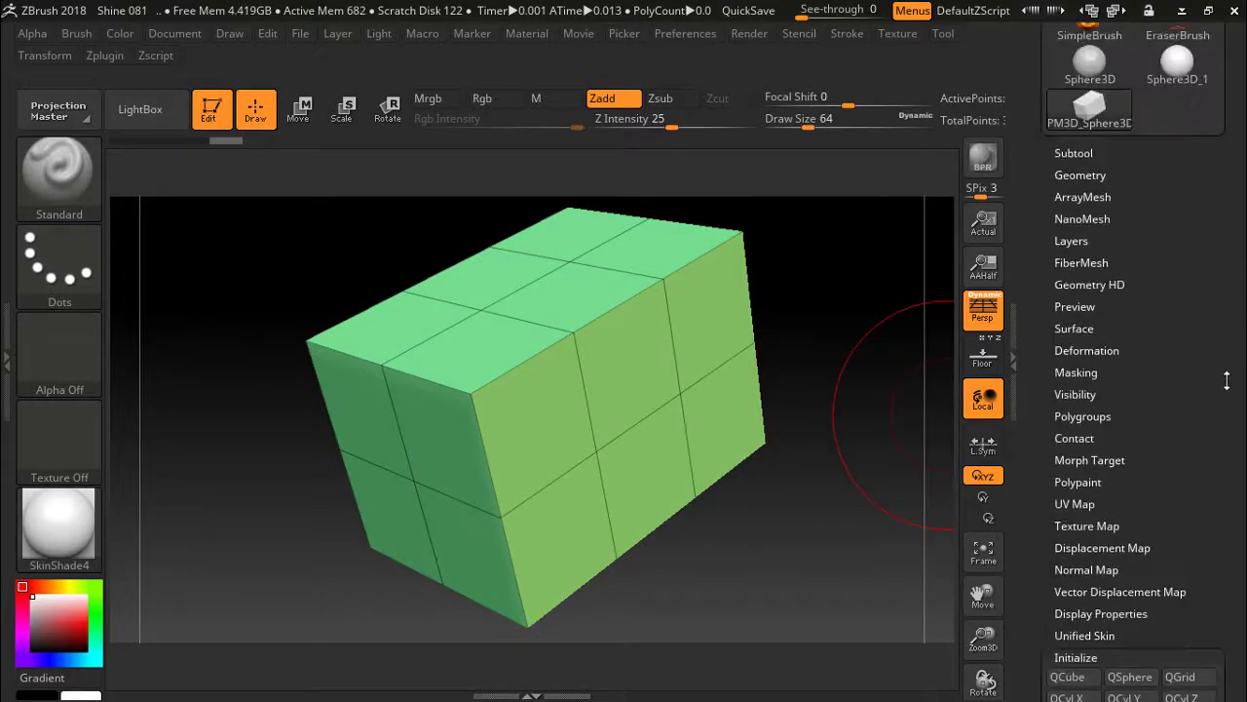
scroll(1179, 314, "down", 5)
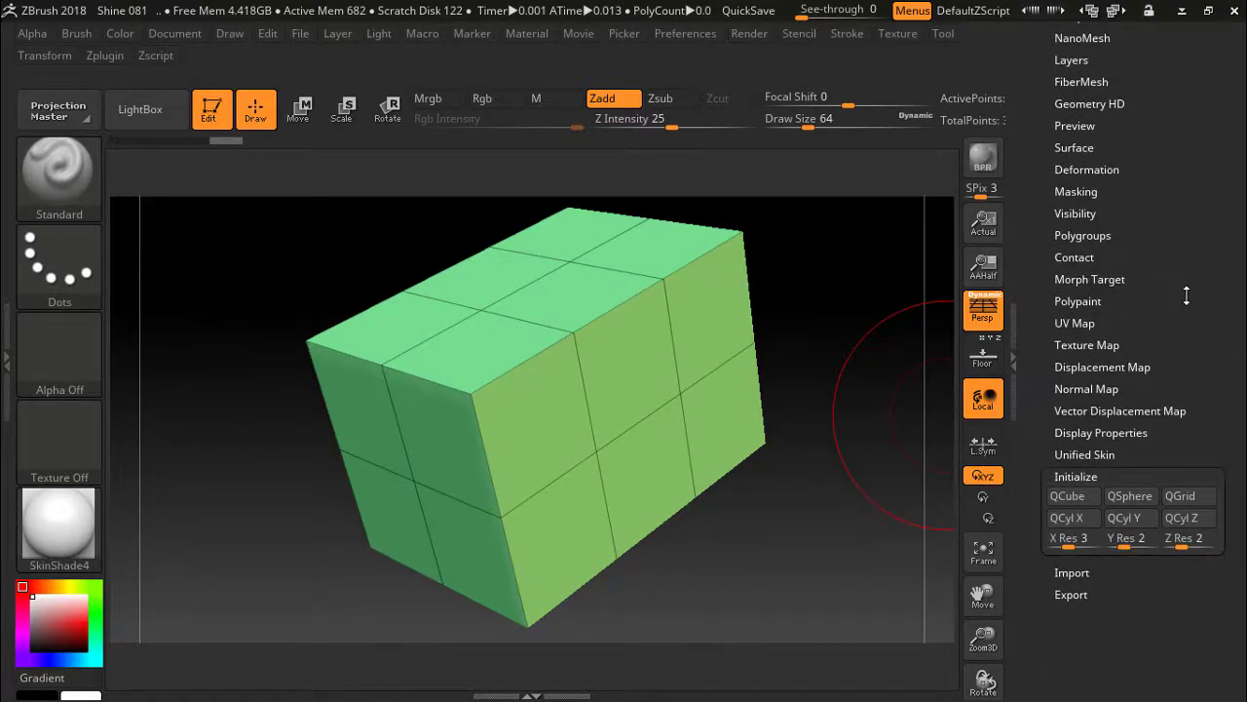
scroll(1165, 331, "up", 2)
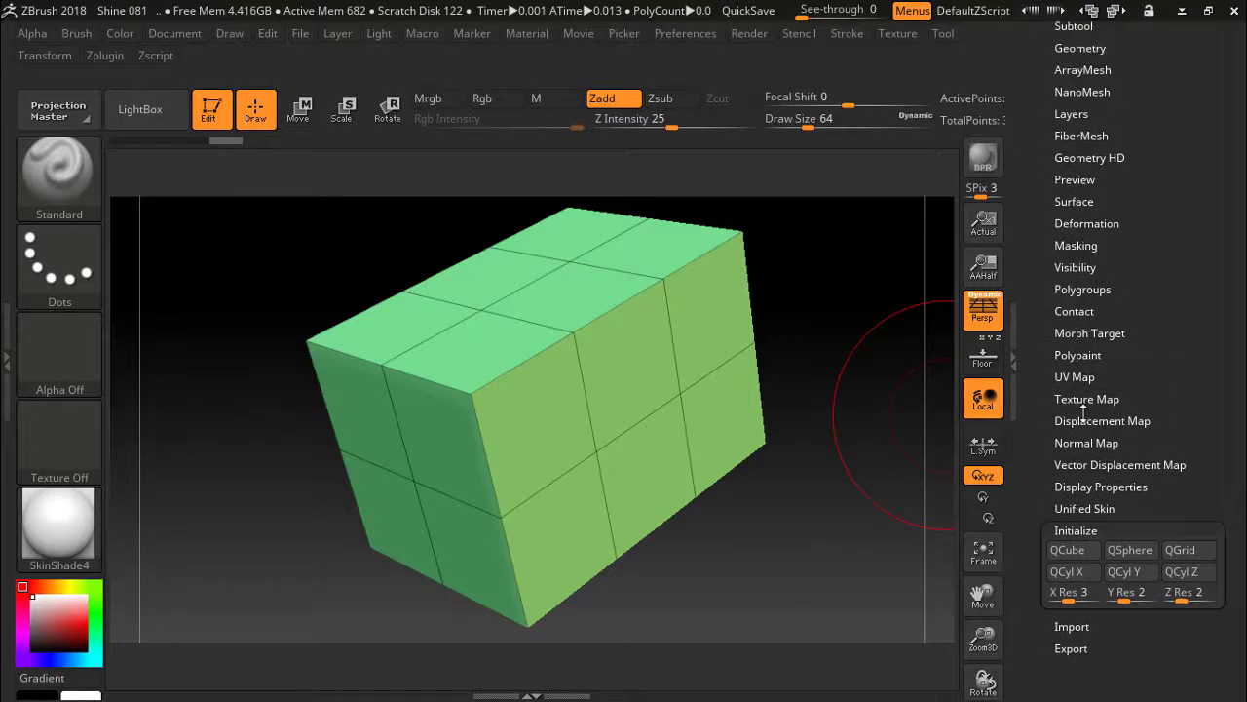
left_click(1083, 289)
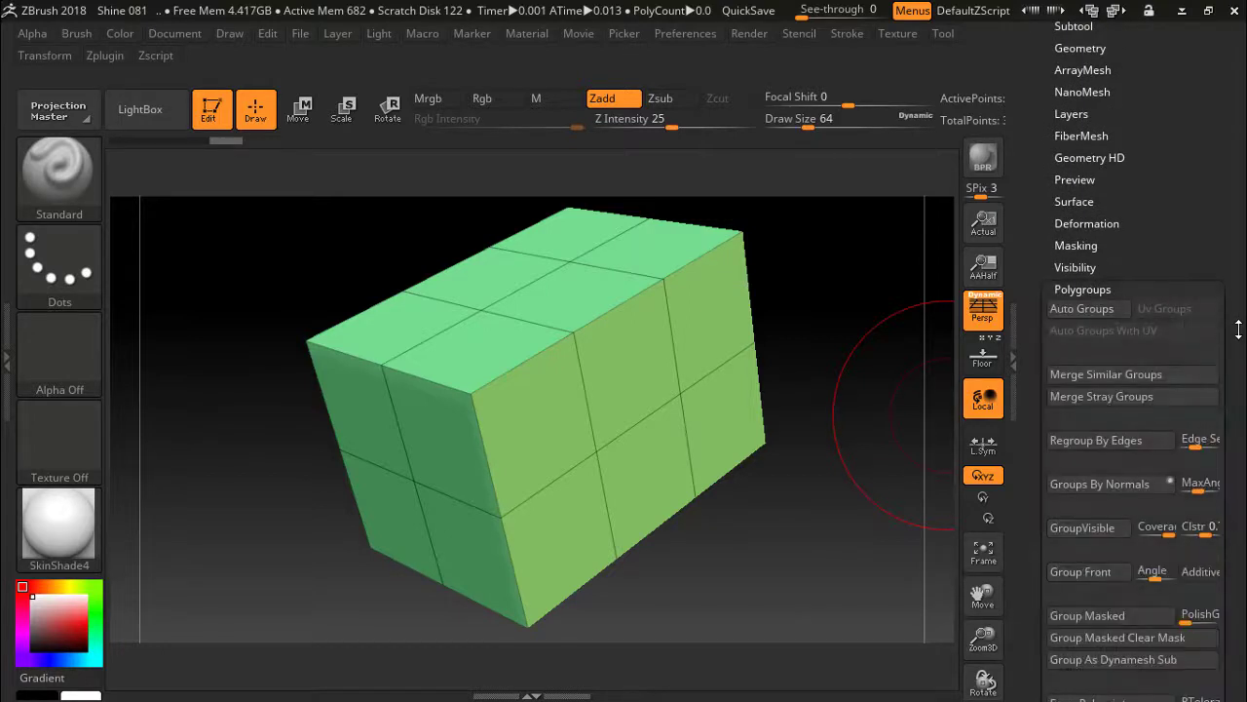
left_click(1080, 308)
scroll(1223, 346, "down", 3)
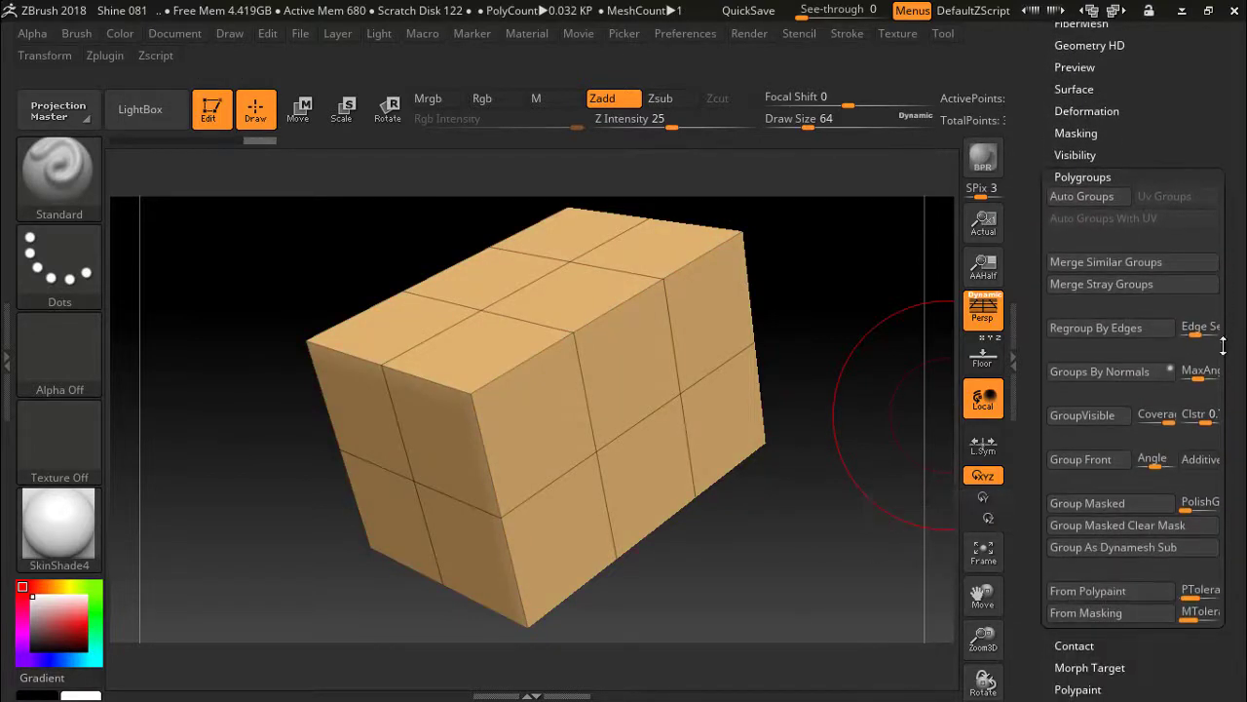
left_click(1096, 377)
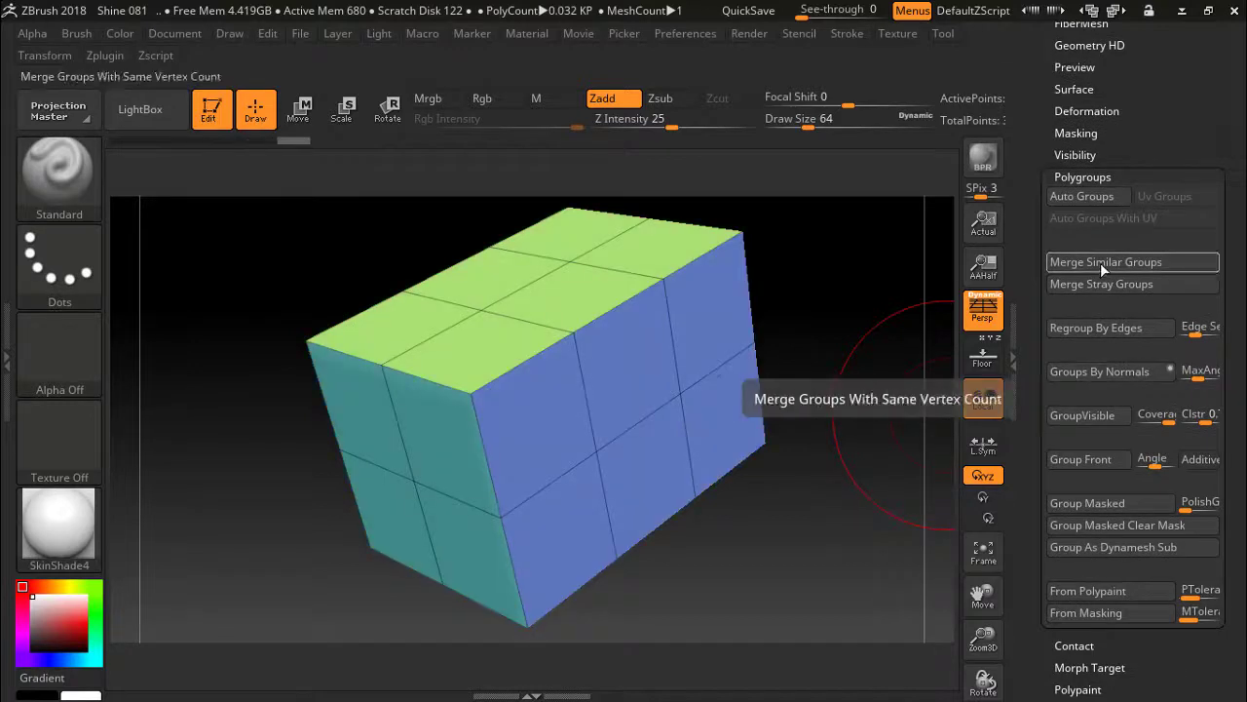
mouse_move(852, 298)
left_mouse_down()
mouse_move(685, 366)
mouse_move(696, 301)
mouse_move(686, 430)
mouse_move(697, 427)
mouse_move(676, 337)
mouse_move(810, 276)
mouse_move(824, 393)
mouse_move(824, 374)
mouse_move(791, 391)
left_mouse_up()
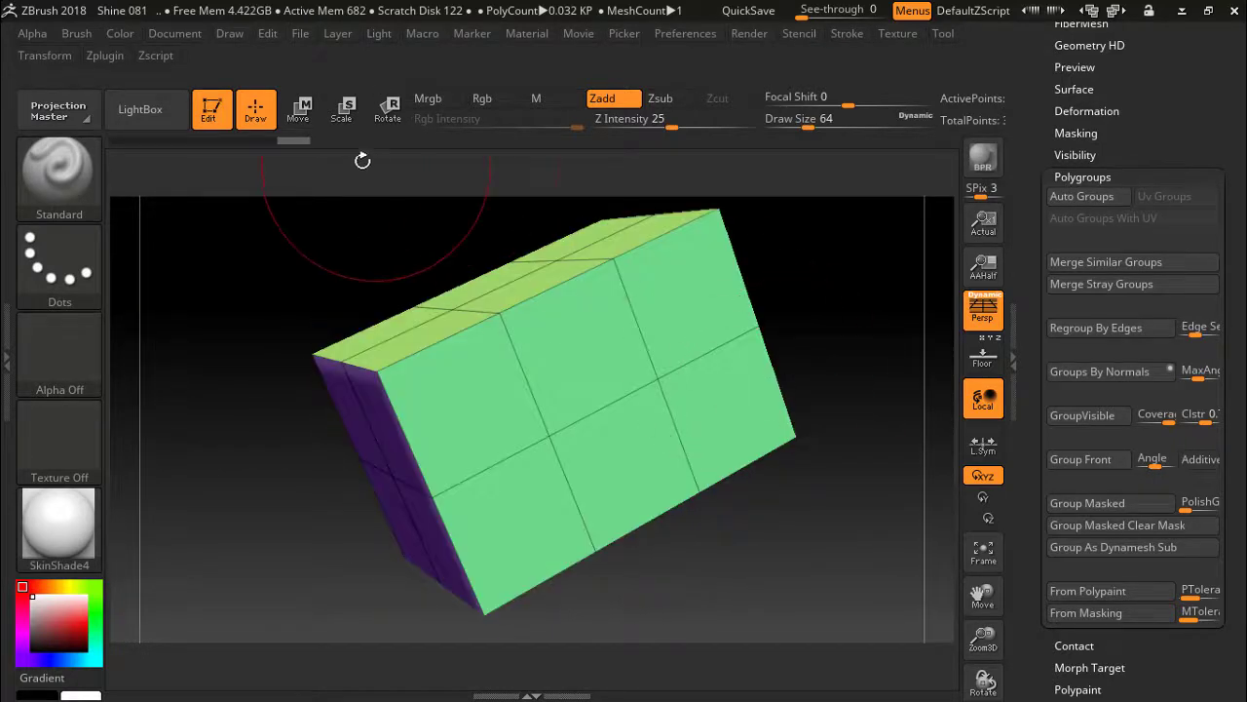
Step: Stretch the box into a long slab with the Scale Transpose gizmo
left_click(338, 110)
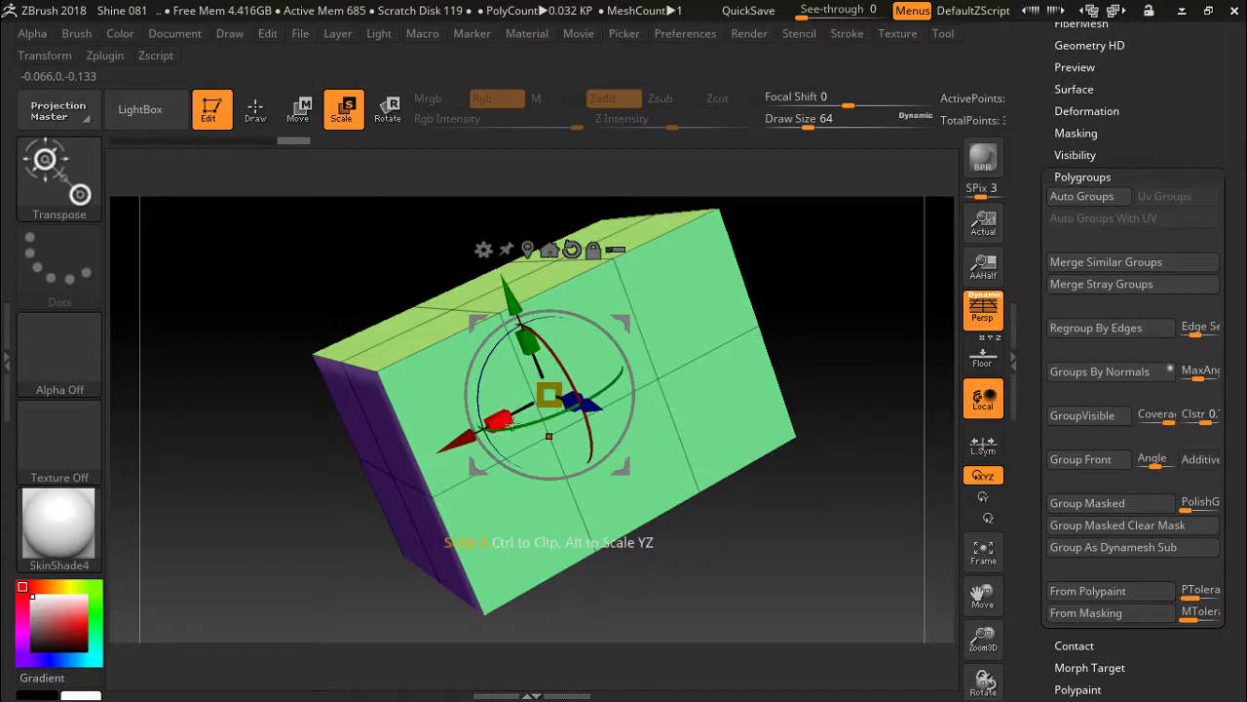
left_click_drag(499, 419, 429, 453)
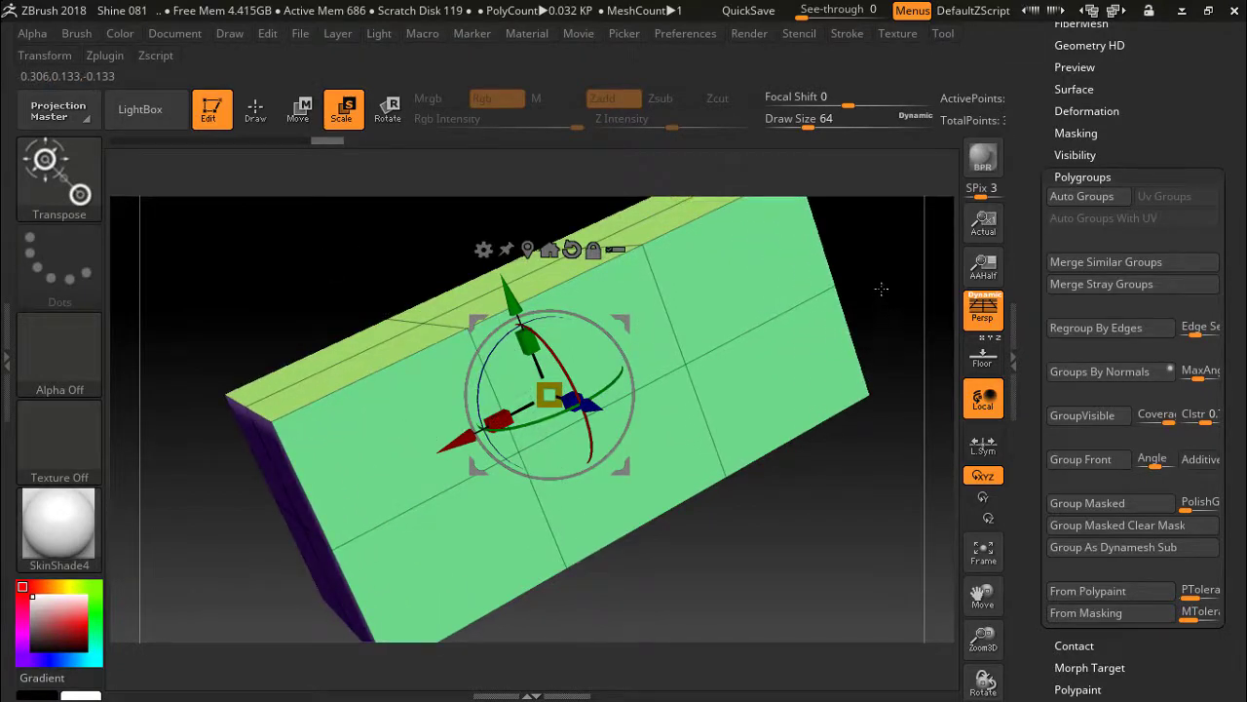
left_click(256, 109)
Step: View the slab from the front, zoomed out, then bring up the VLC tutorial
left_click_drag(362, 244, 418, 217, "shift")
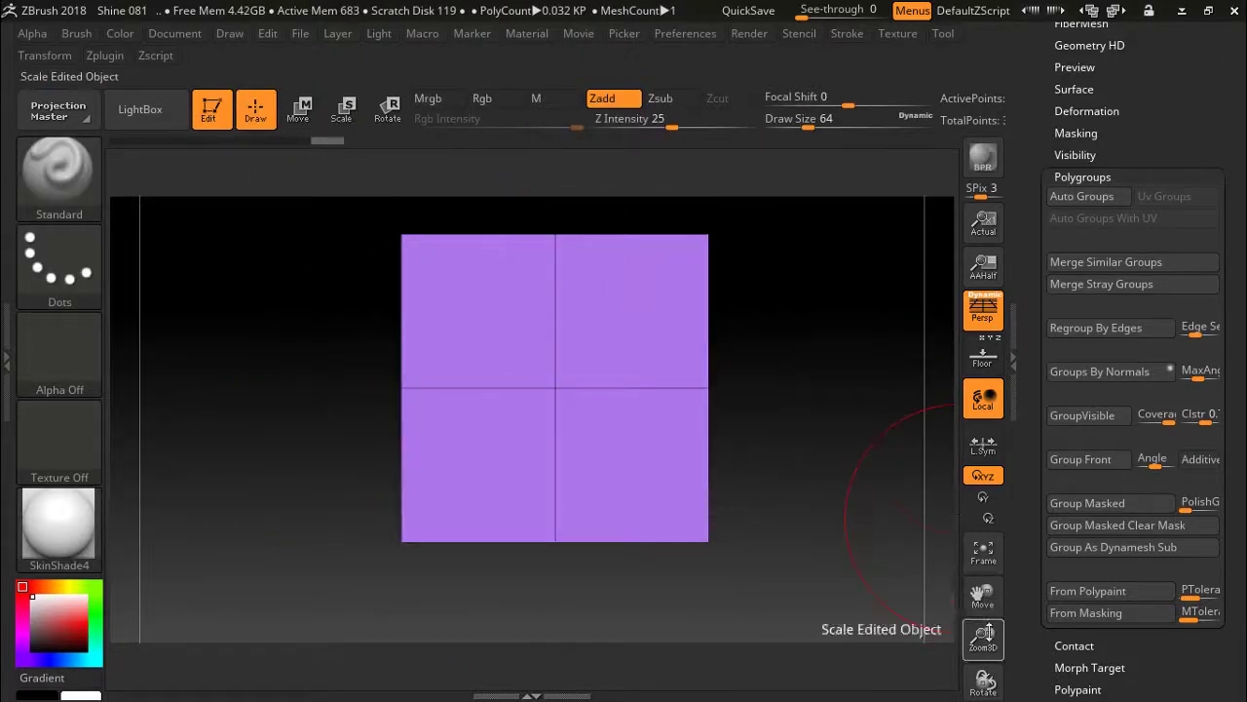
mouse_move(983, 638)
left_mouse_down()
mouse_move(962, 598)
mouse_move(968, 668)
mouse_move(982, 602)
left_mouse_up()
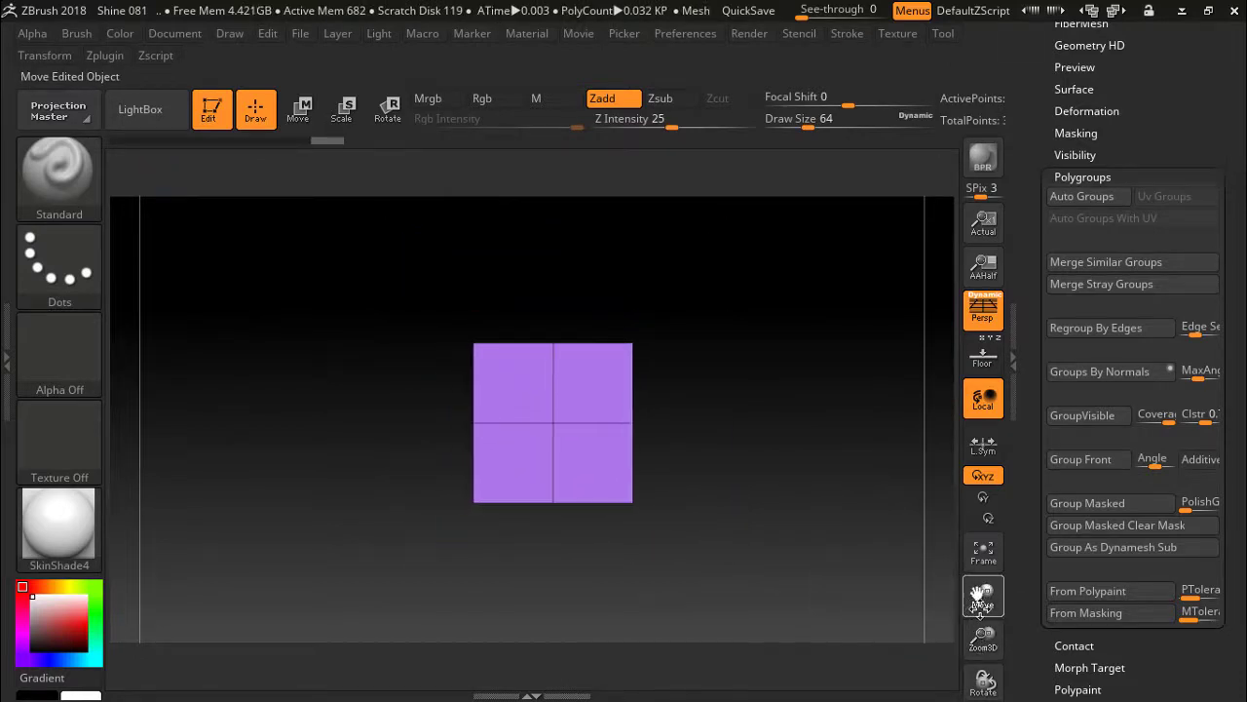
left_click(1185, 11)
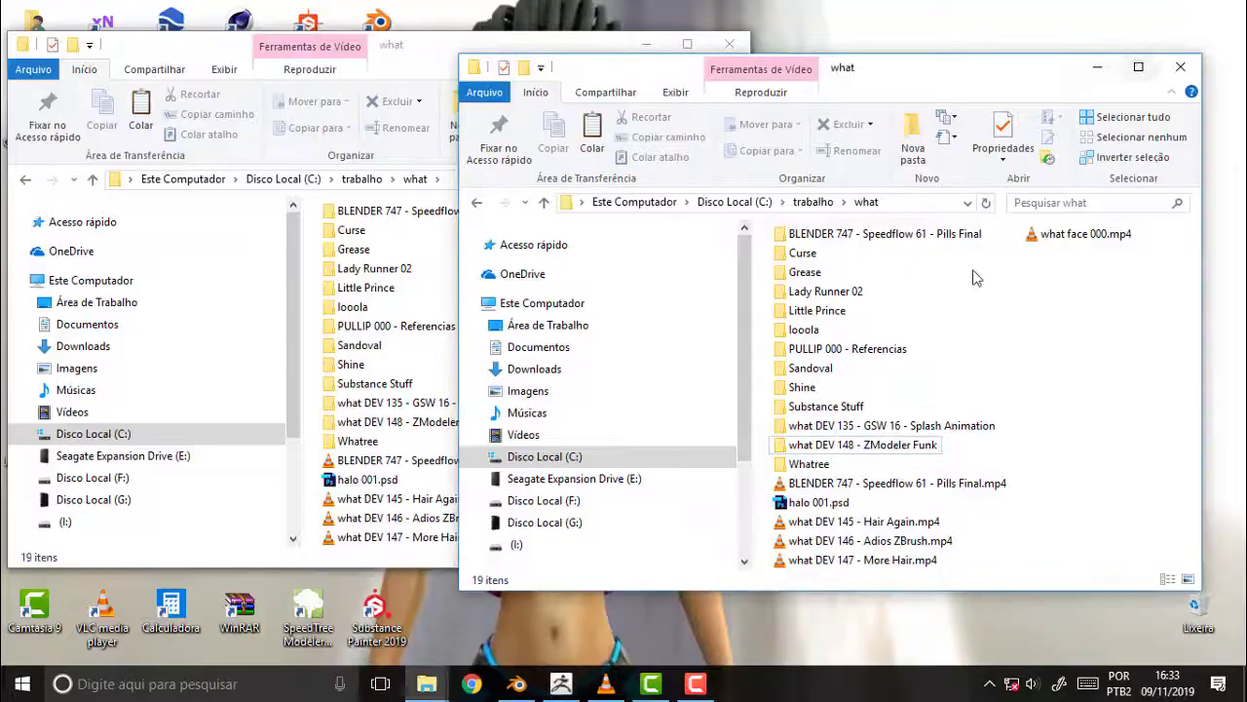
left_click(607, 683)
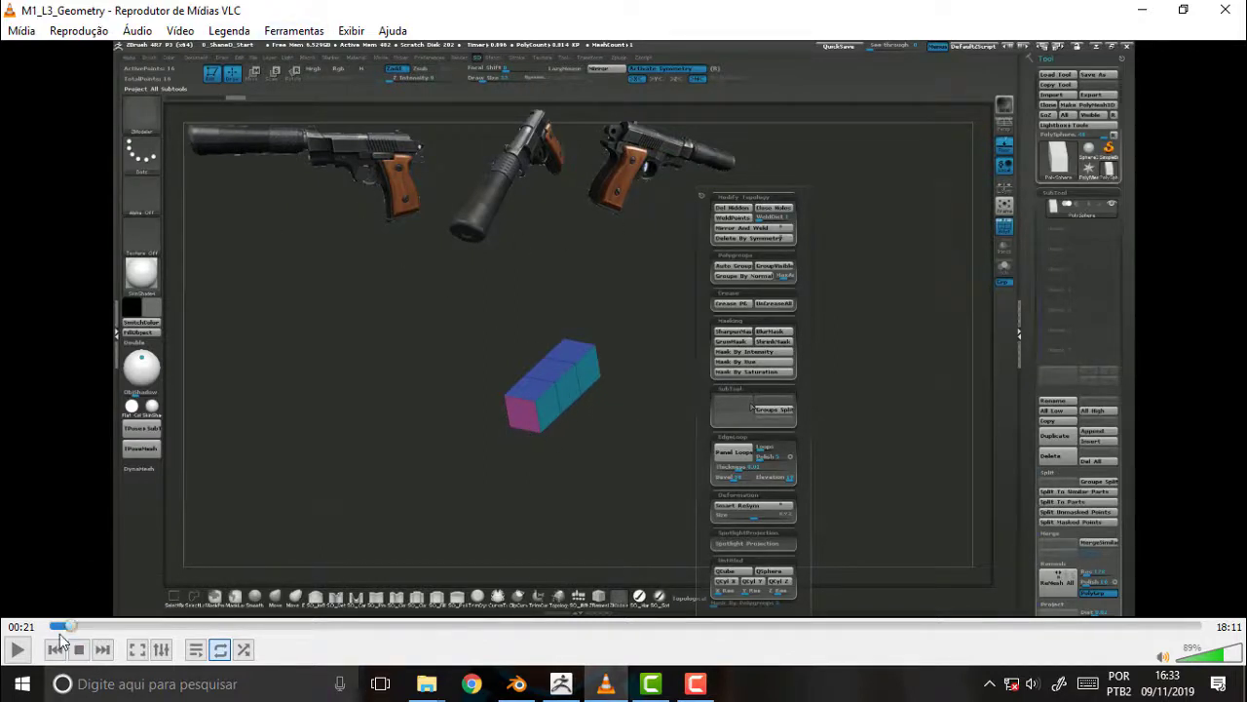
Step: Scrub the tutorial to 00:36 and switch back to ZBrush
left_click_drag(78, 628, 82, 628)
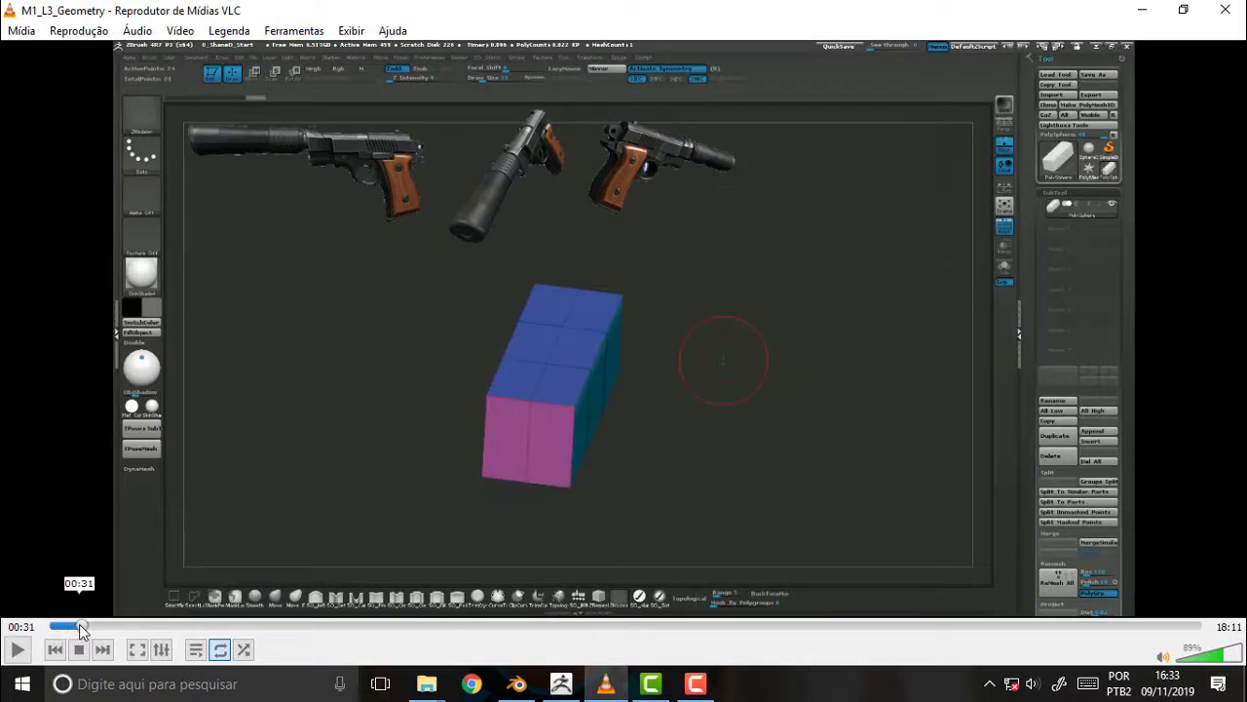
left_click_drag(82, 629, 85, 629)
left_click(81, 630)
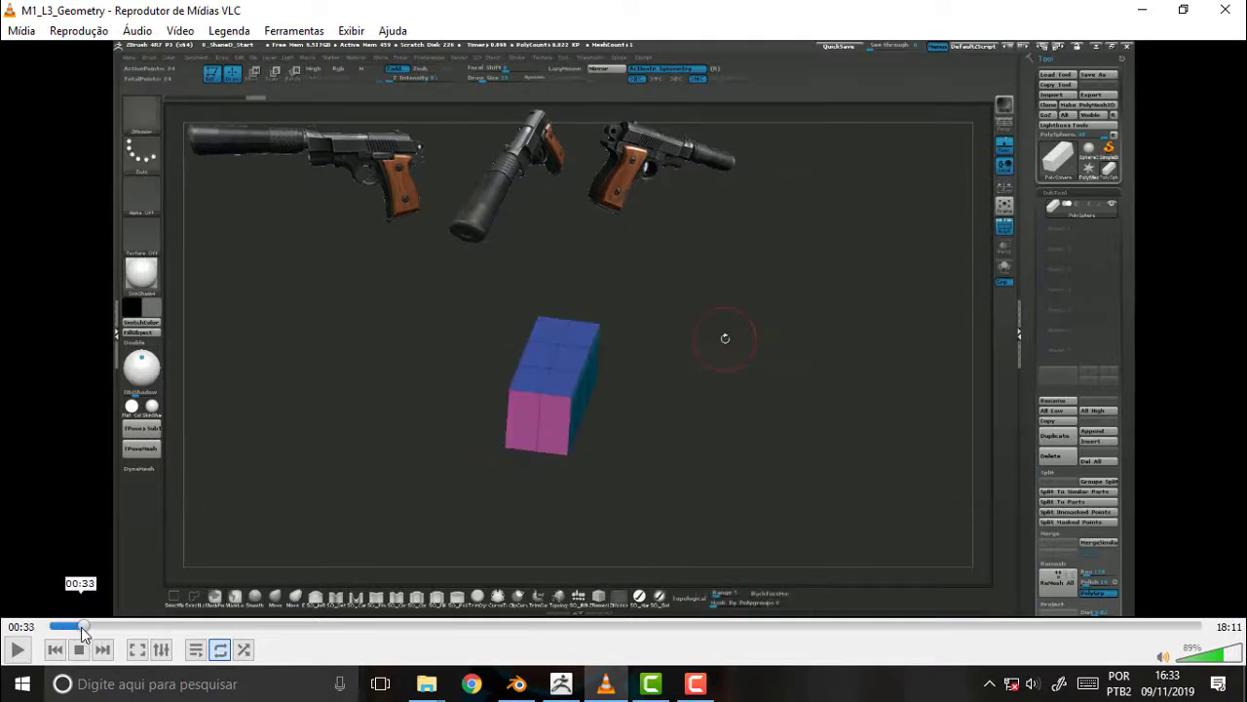
left_click_drag(82, 628, 88, 632)
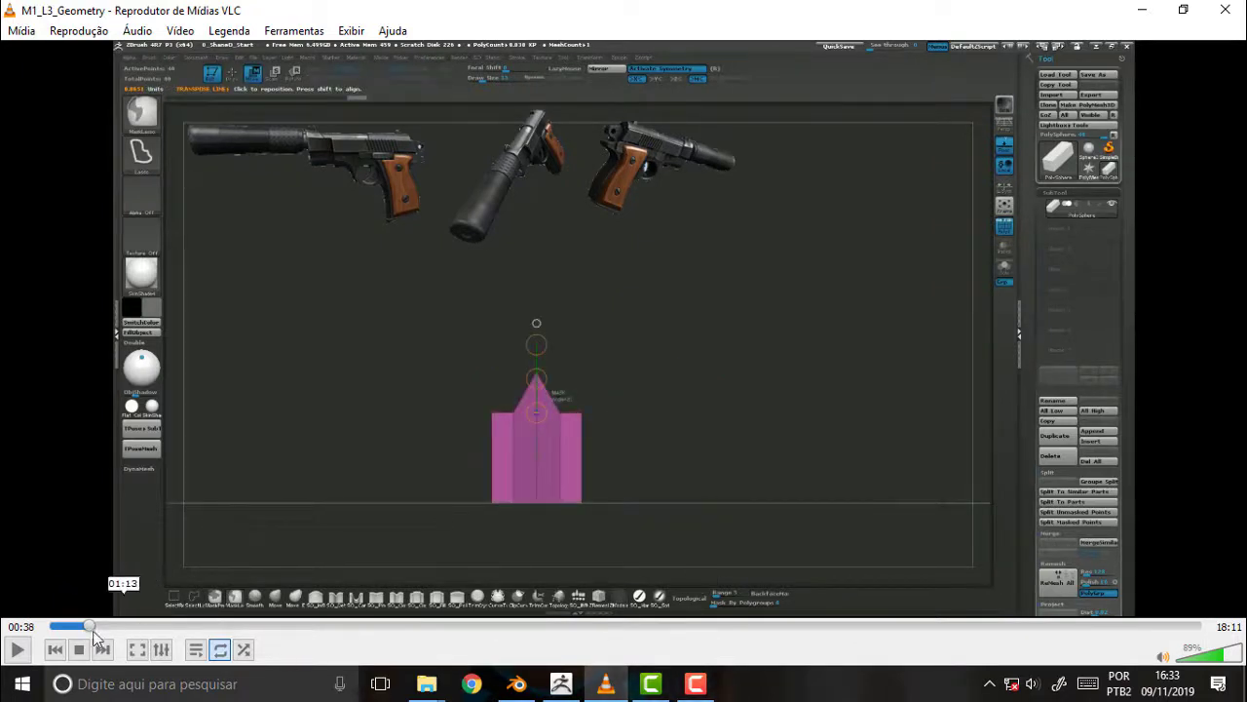
left_click(86, 628)
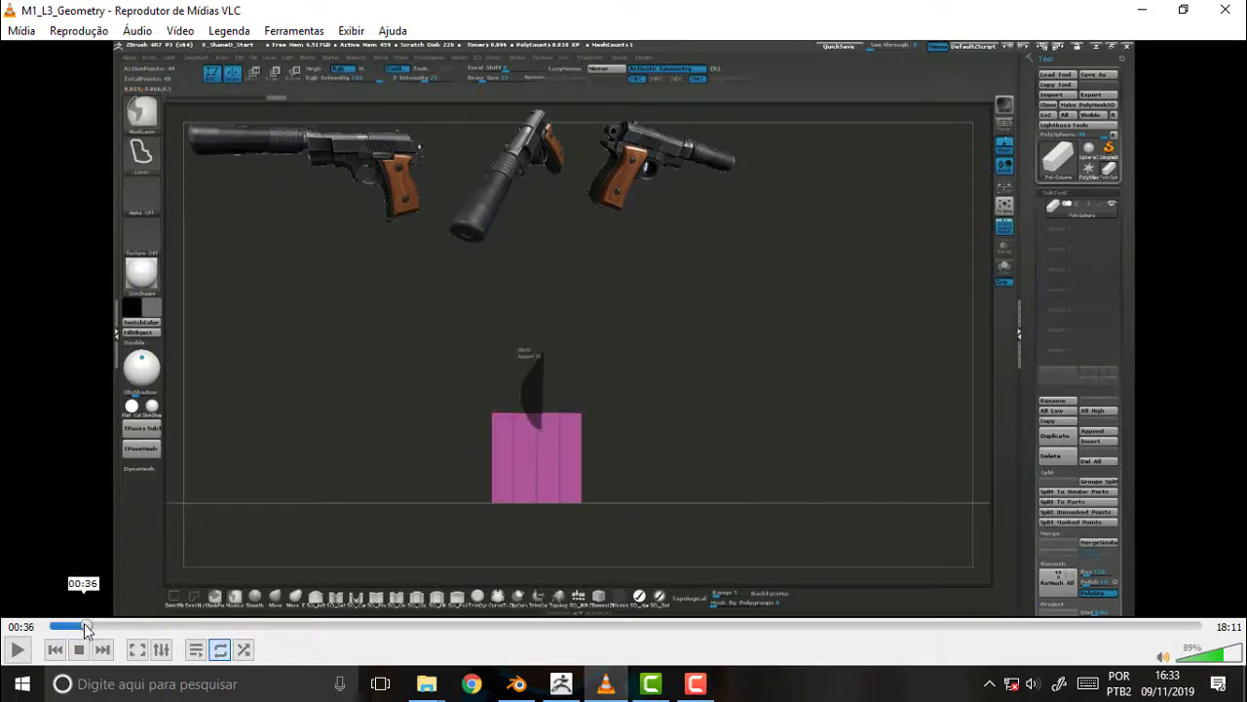
left_click(560, 683)
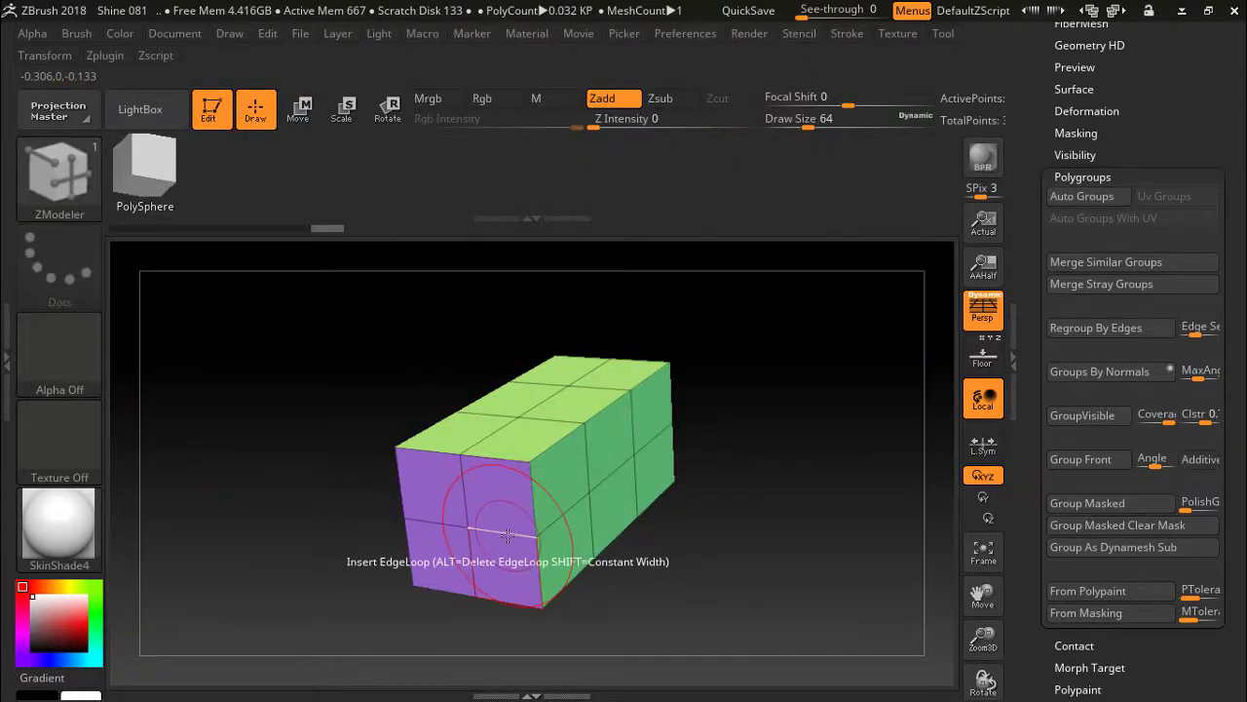
Step: Set the ZModeler polygon action to Delete with a PolyLoop target
key("space")
key("space")
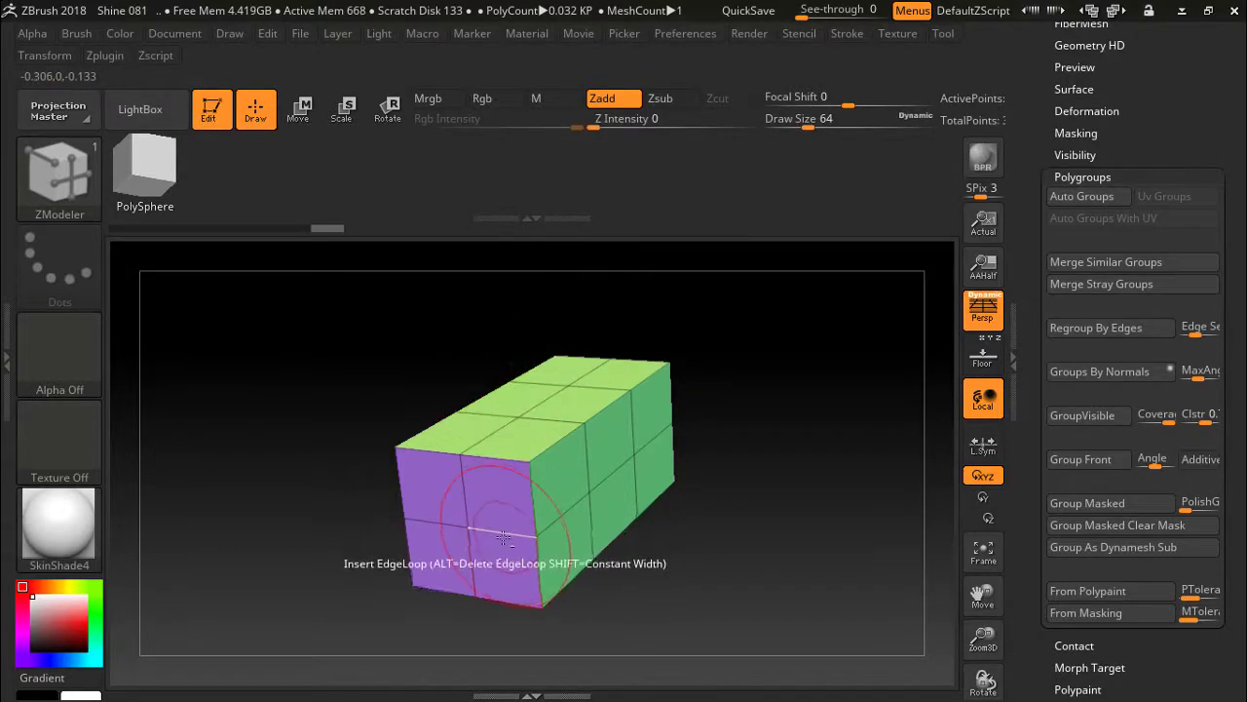
key("space")
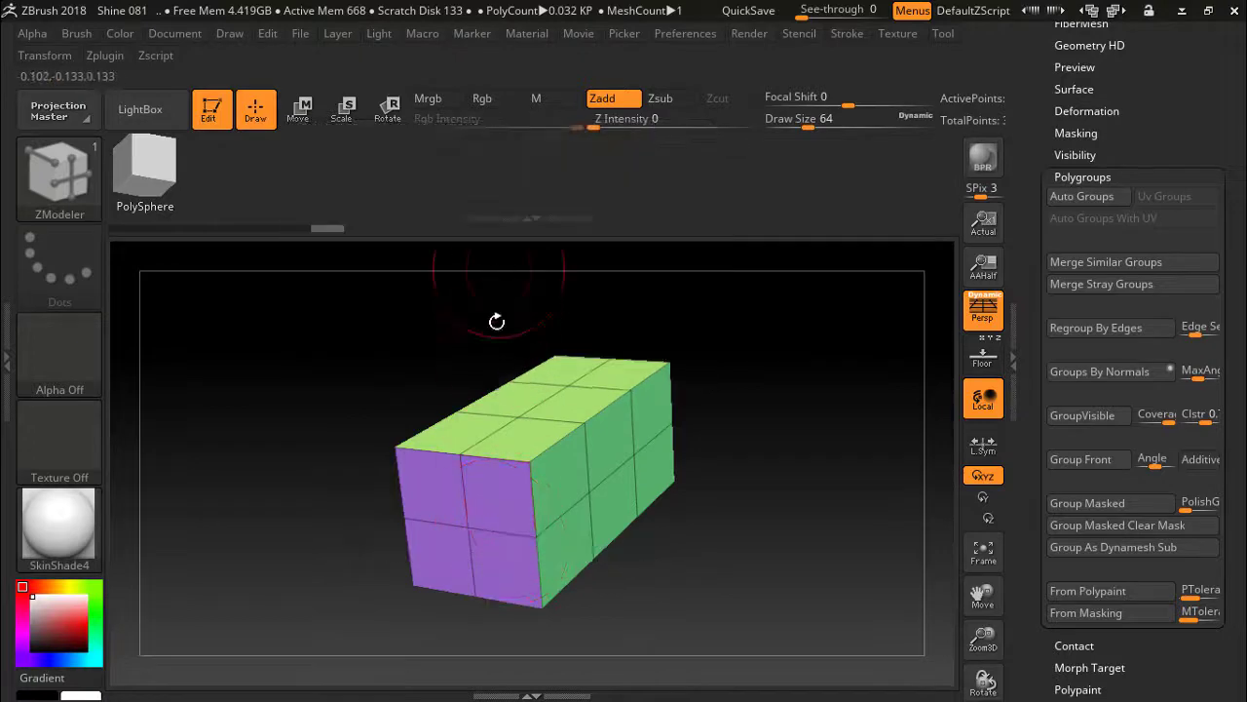
key("space")
key("space")
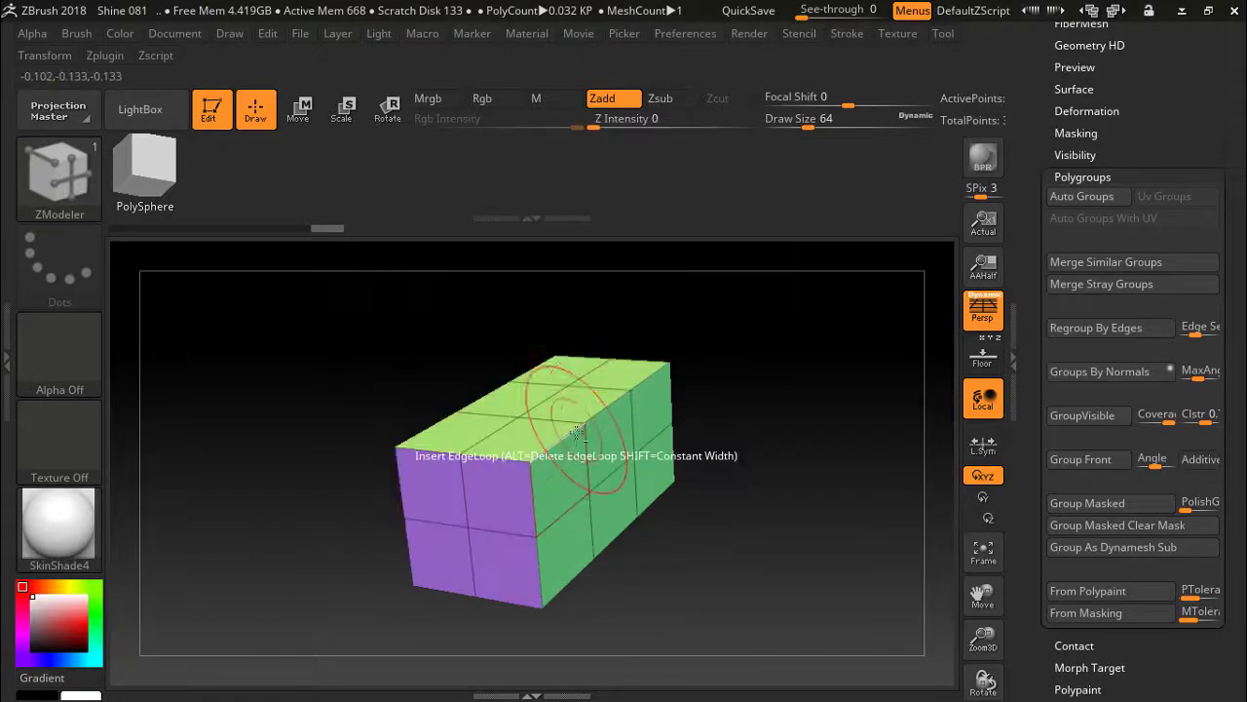
key("space")
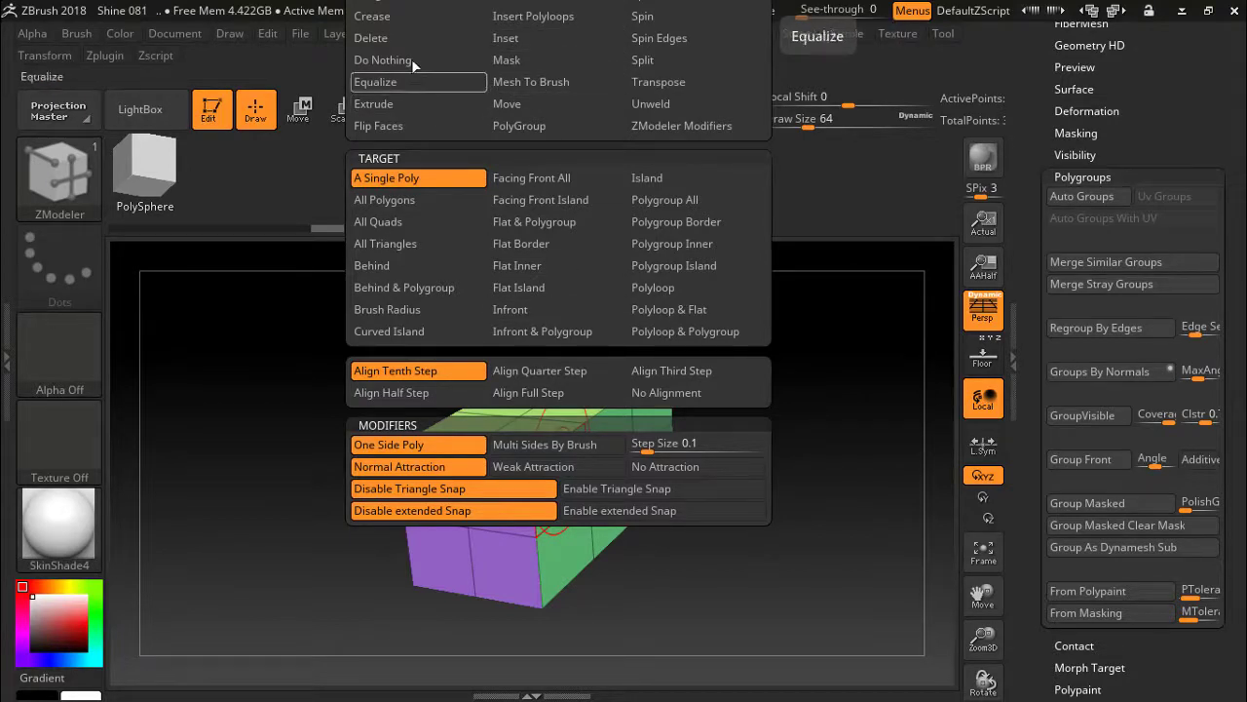
left_click(380, 38)
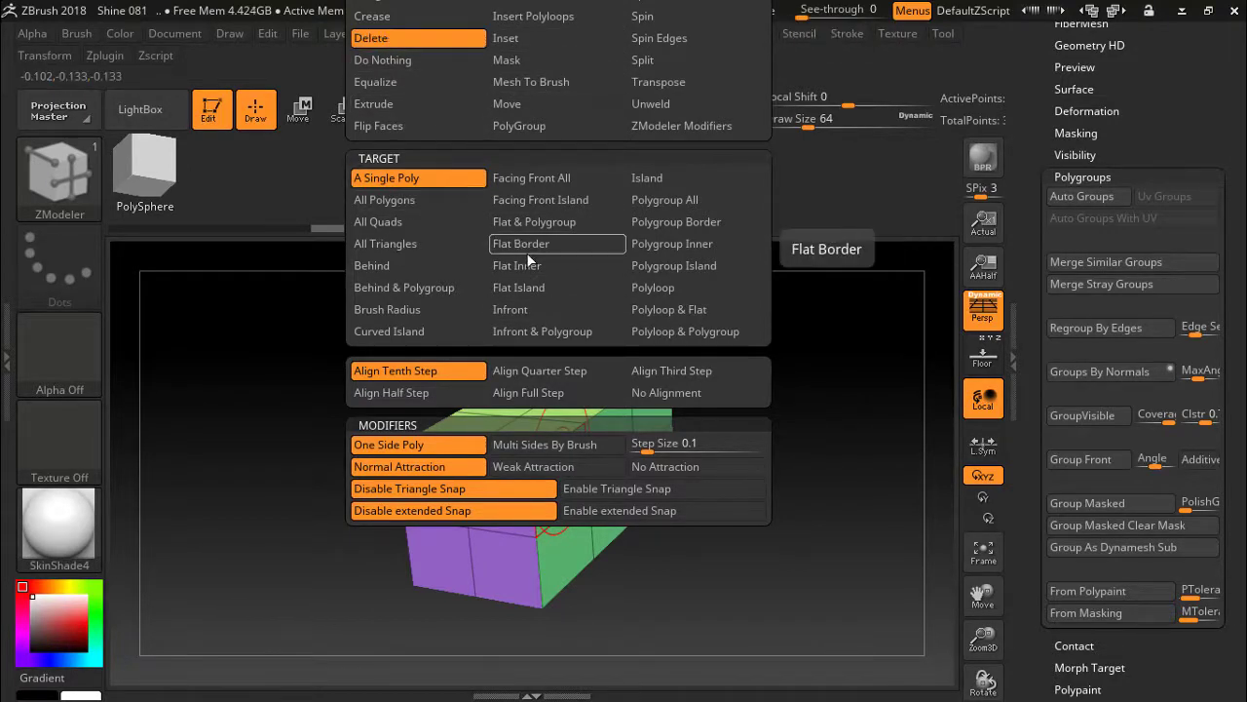
left_click(660, 287)
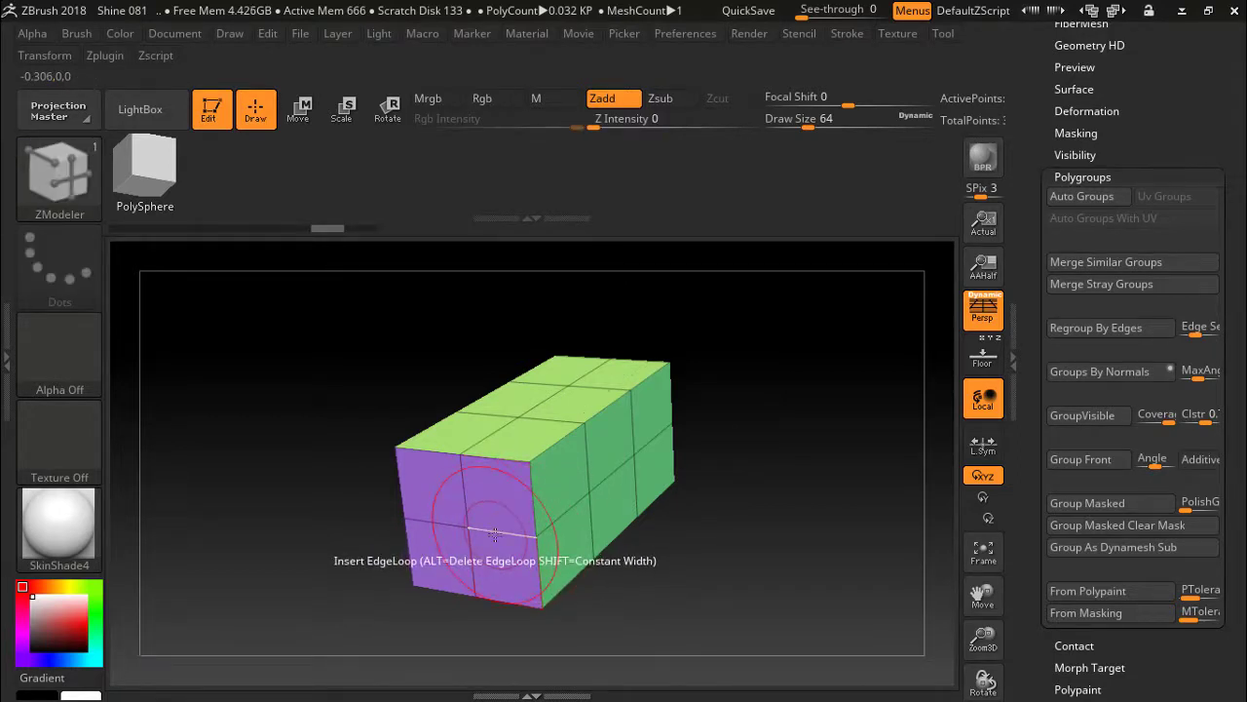
Step: Switch to the Delete EdgeLoop Complete edge action and remove the horizontal loop
key("space")
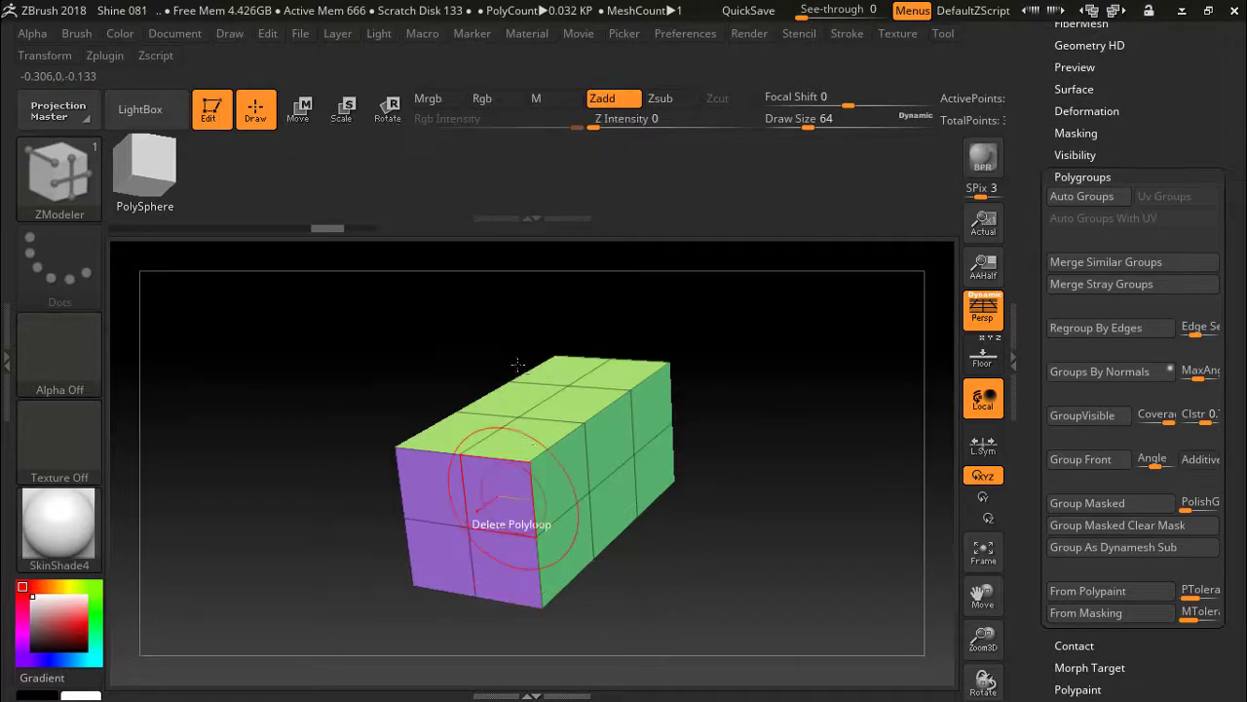
key("space")
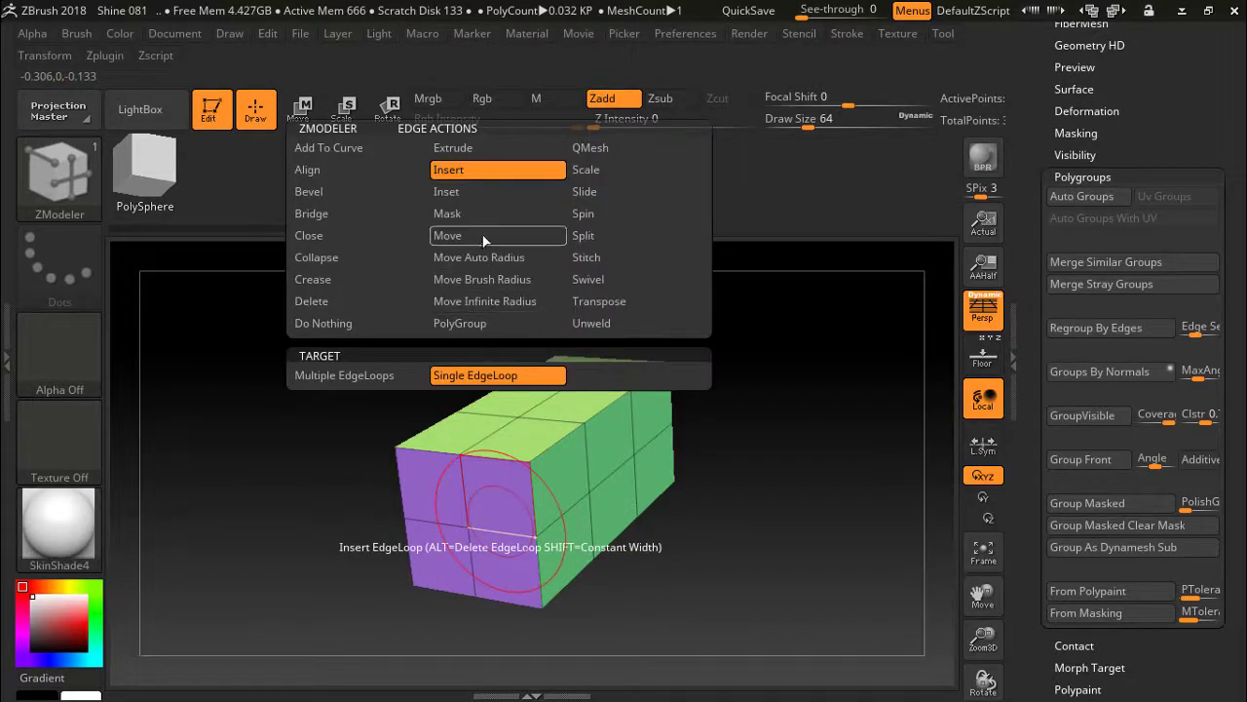
left_click(319, 303)
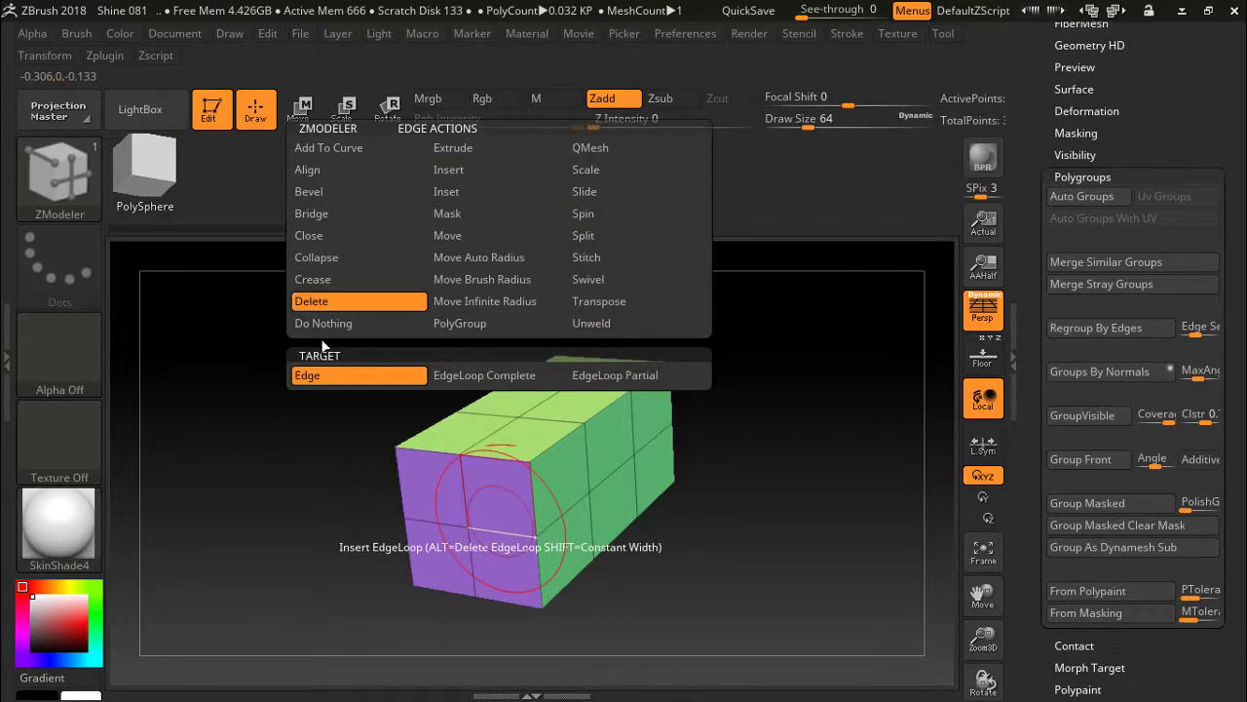
left_click(507, 375)
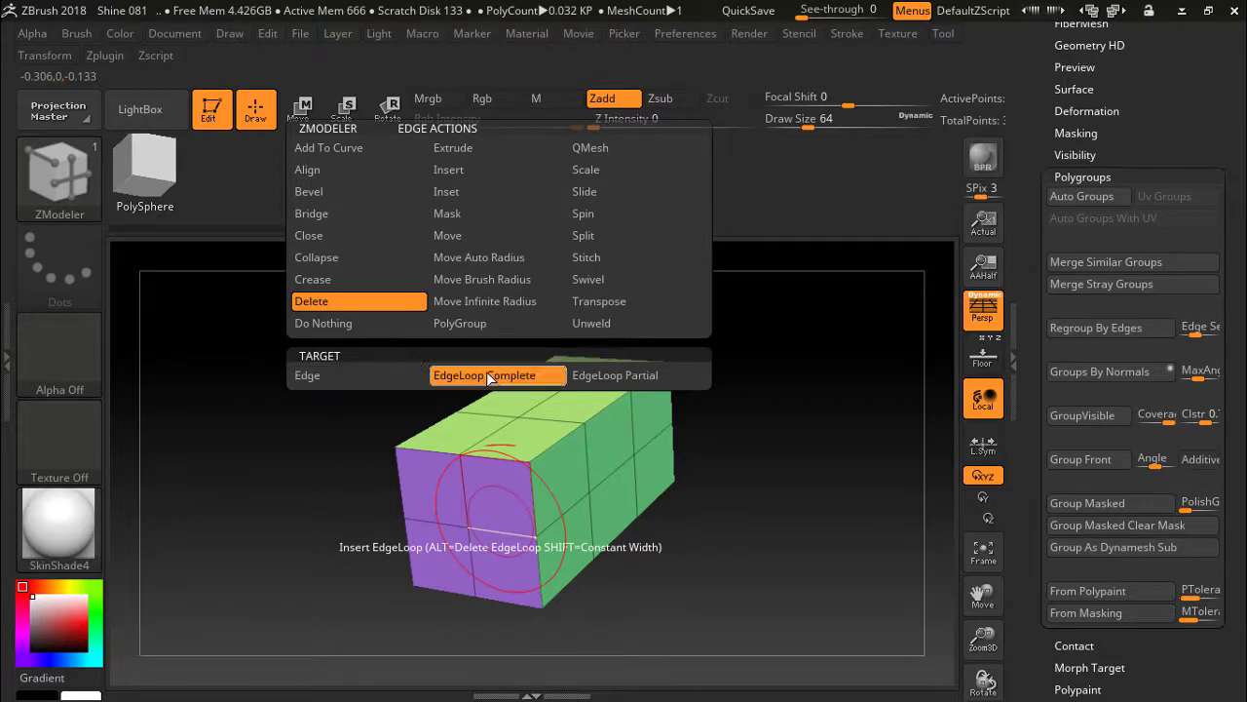
left_click(503, 527)
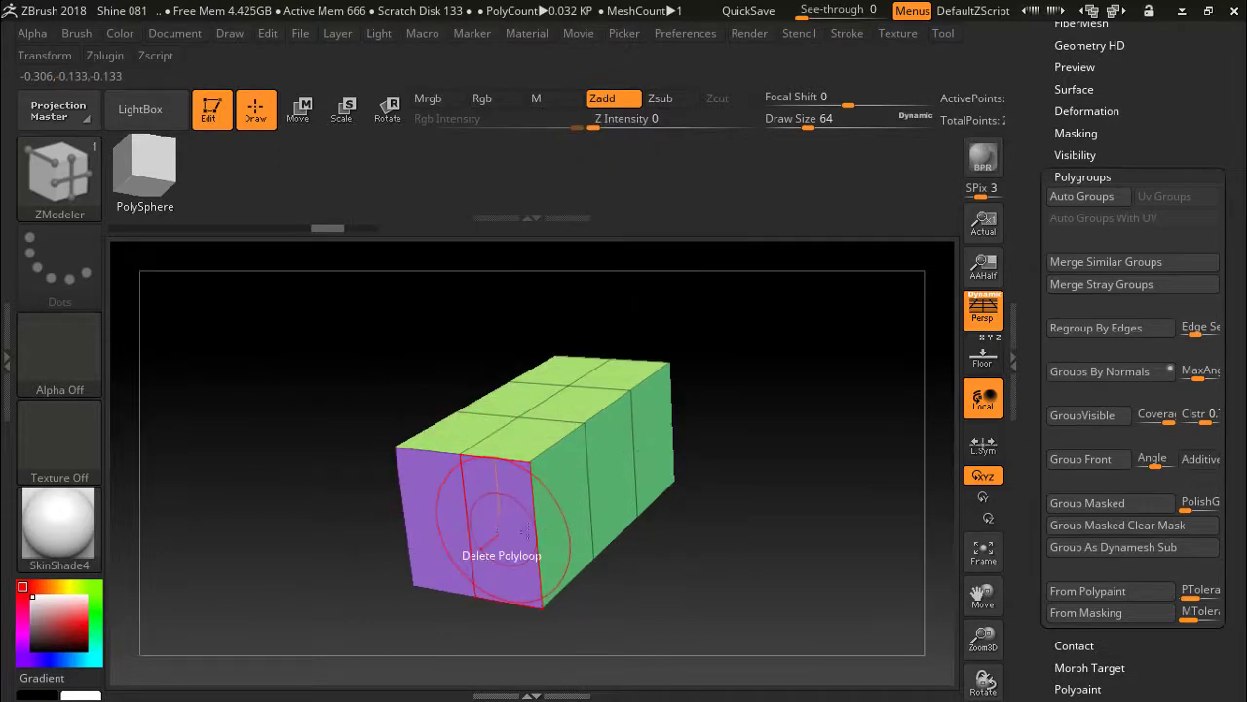
mouse_move(833, 429)
left_mouse_down()
mouse_move(861, 335)
mouse_move(785, 419)
mouse_move(821, 320)
mouse_move(834, 430)
mouse_move(835, 342)
mouse_move(841, 421)
left_mouse_up()
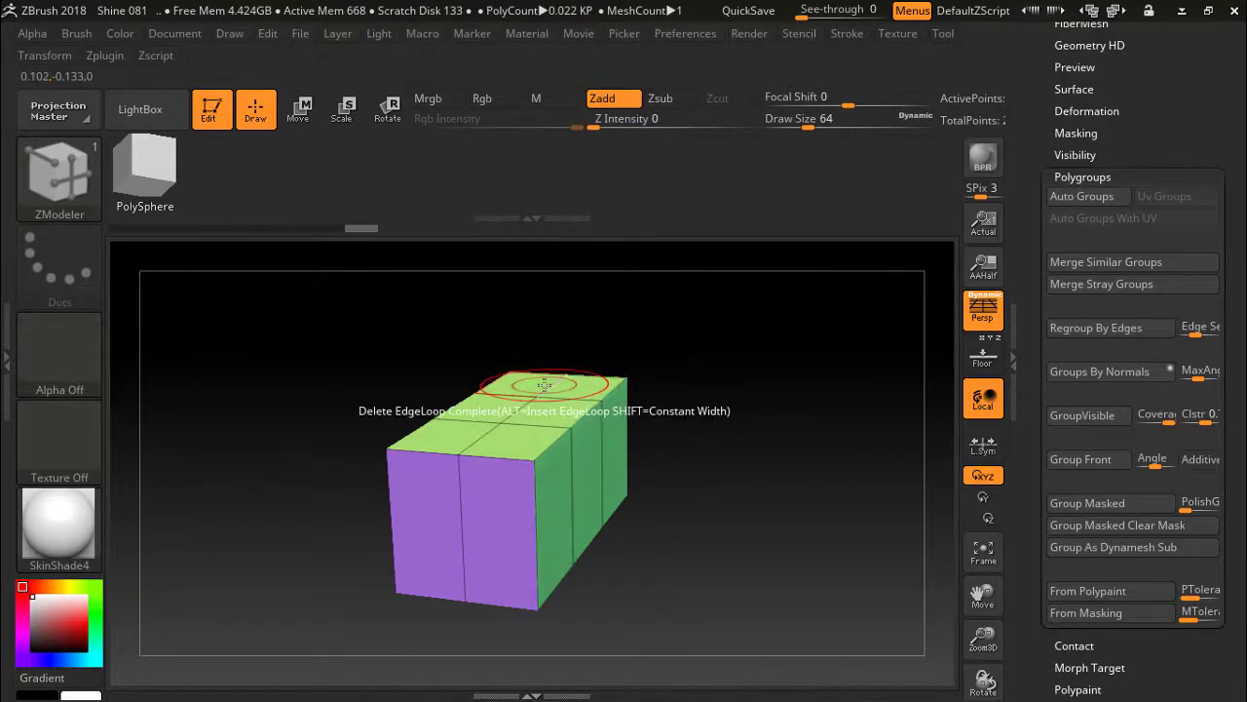
Step: Insert vertical edge loops splitting the front face into four strips
key("space")
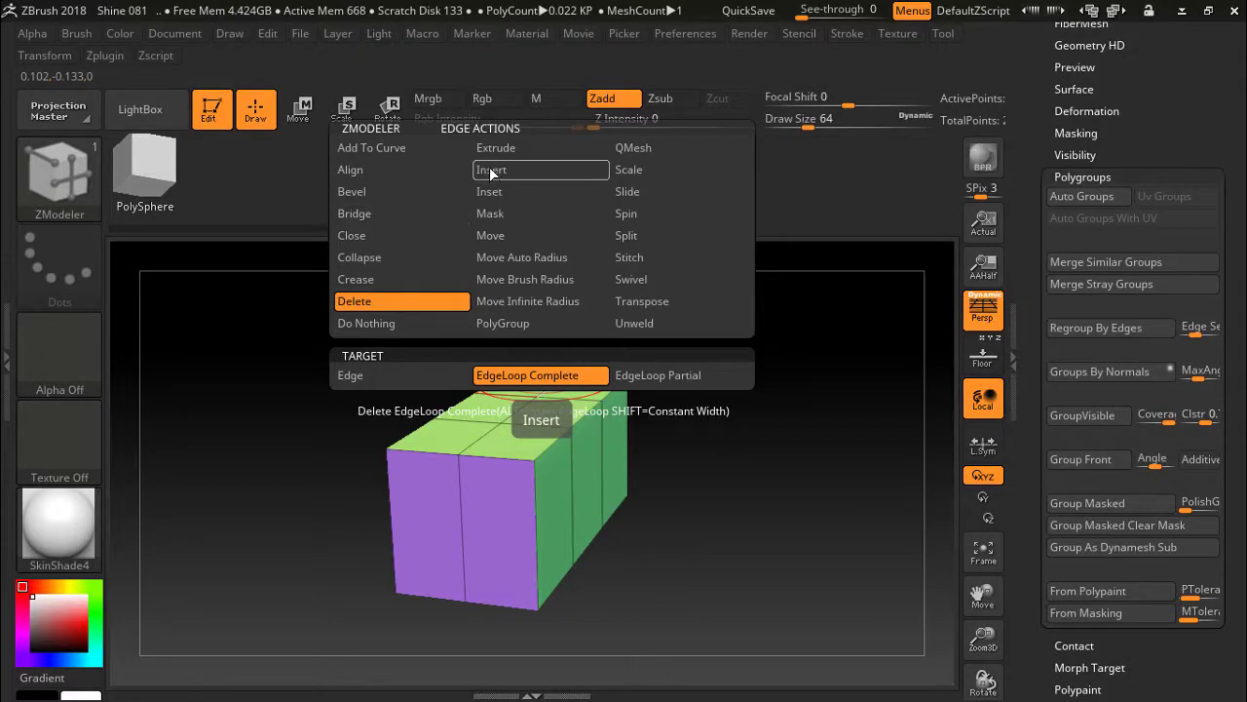
left_click(489, 170)
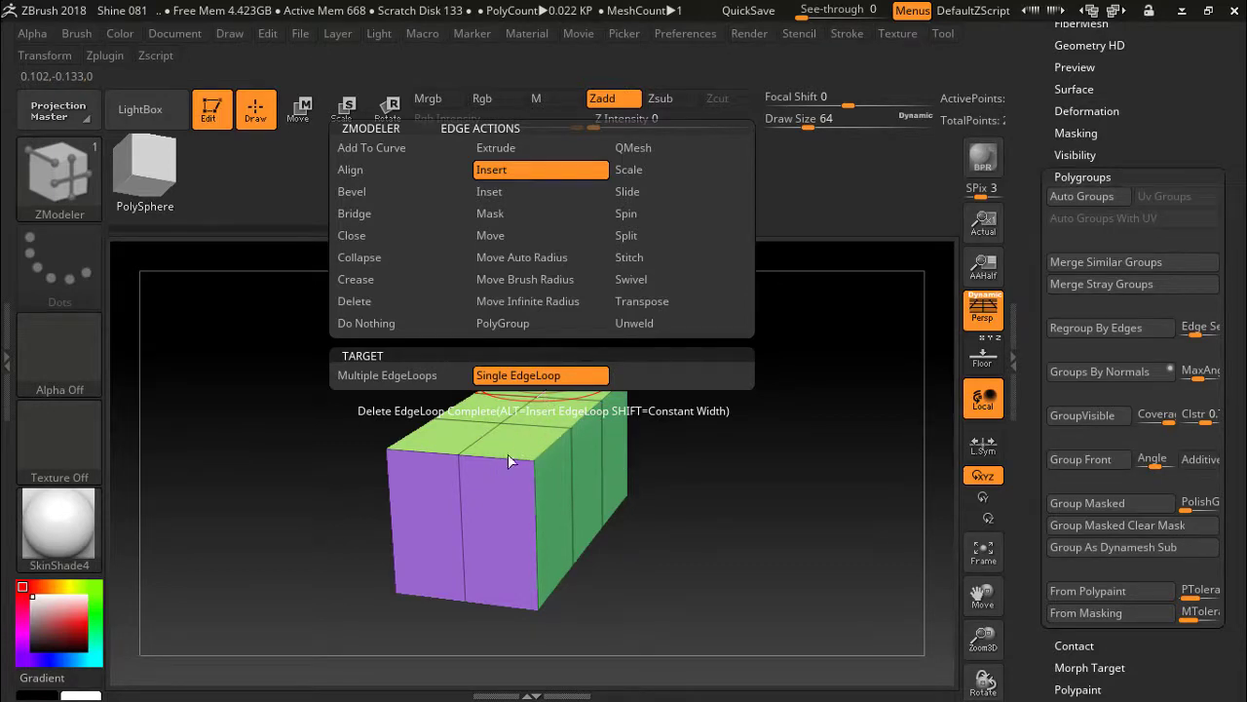
key("space")
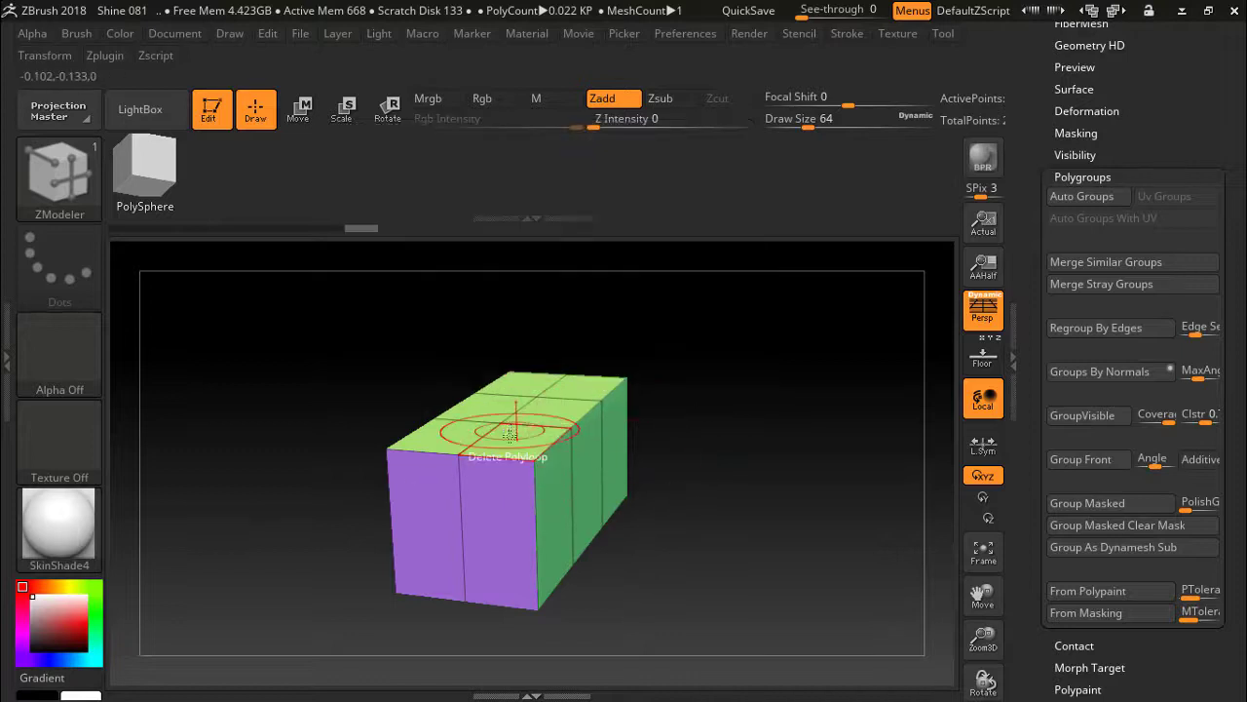
left_click(497, 458)
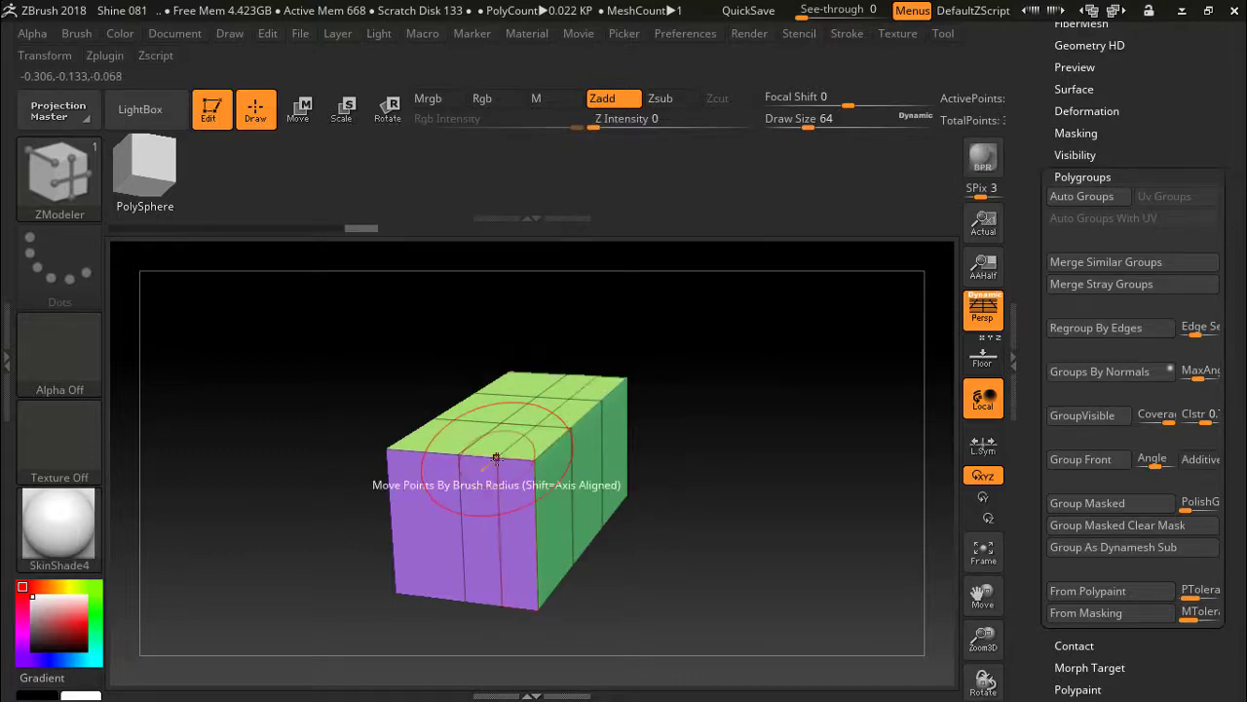
left_click(425, 452)
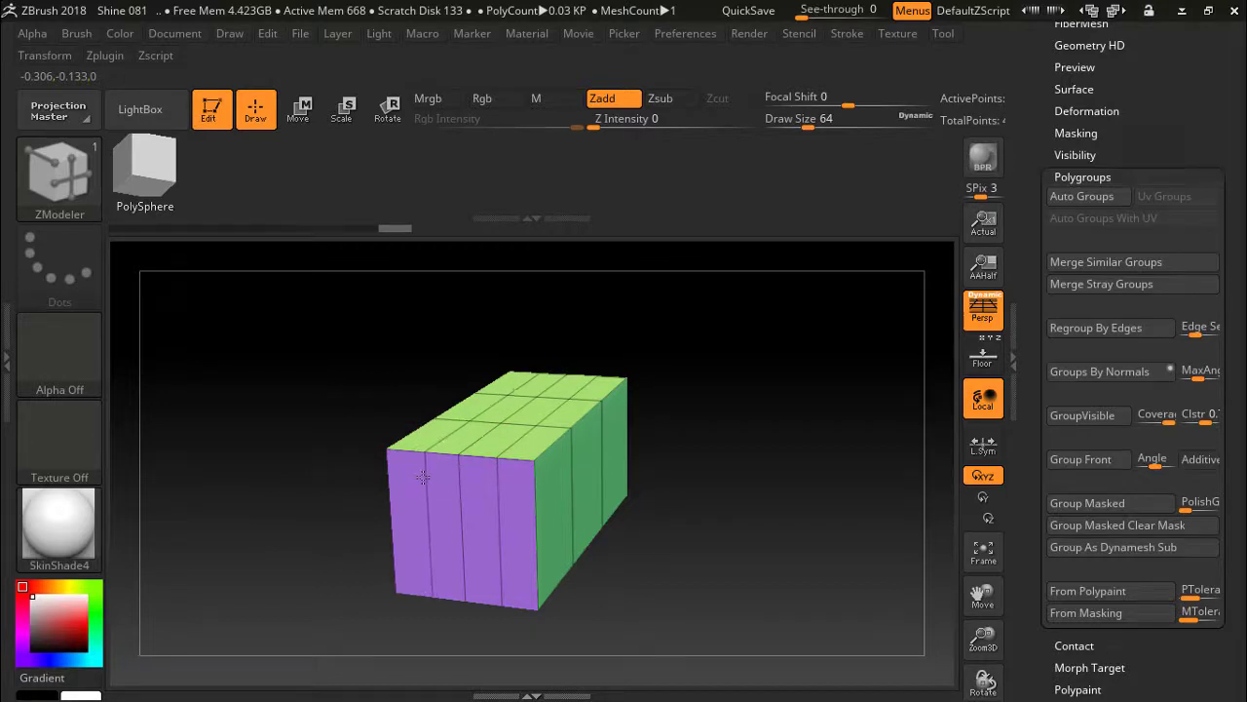
Step: Turn the box to face its purple end and glance at the VLC tutorial
mouse_move(742, 479)
left_mouse_down()
mouse_move(799, 448)
mouse_move(748, 449)
left_mouse_up()
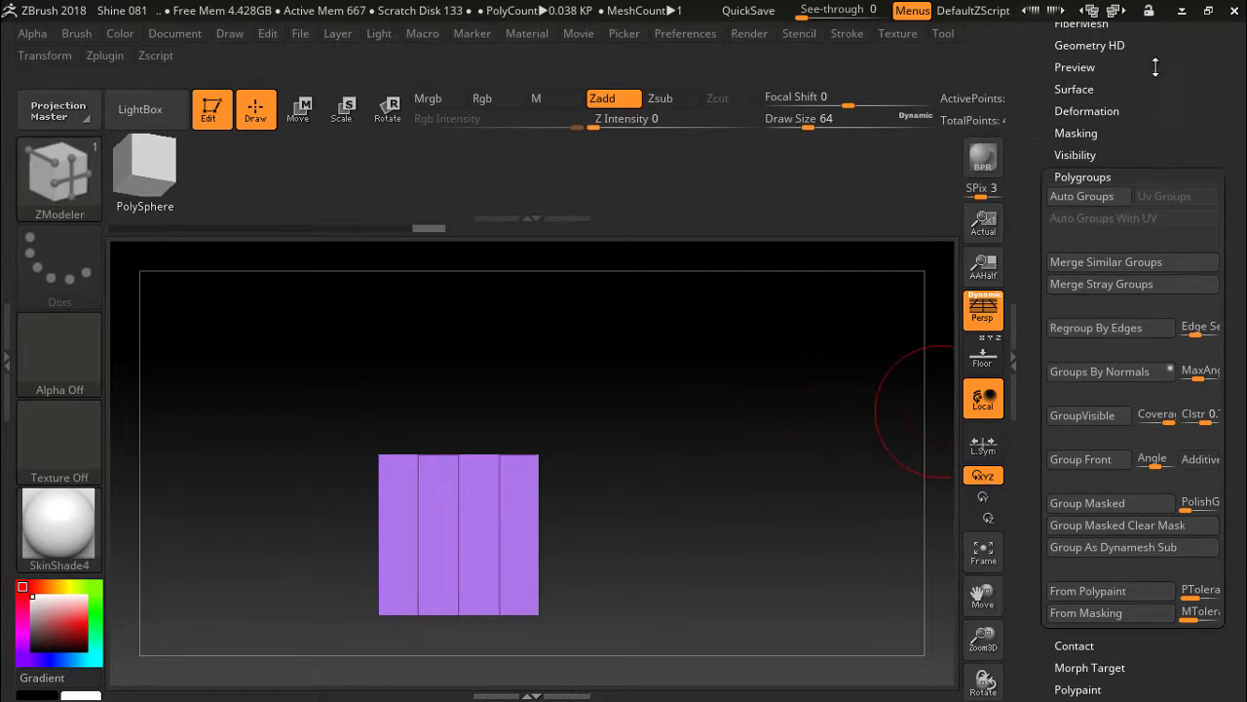
left_click(1181, 12)
left_click(1183, 14)
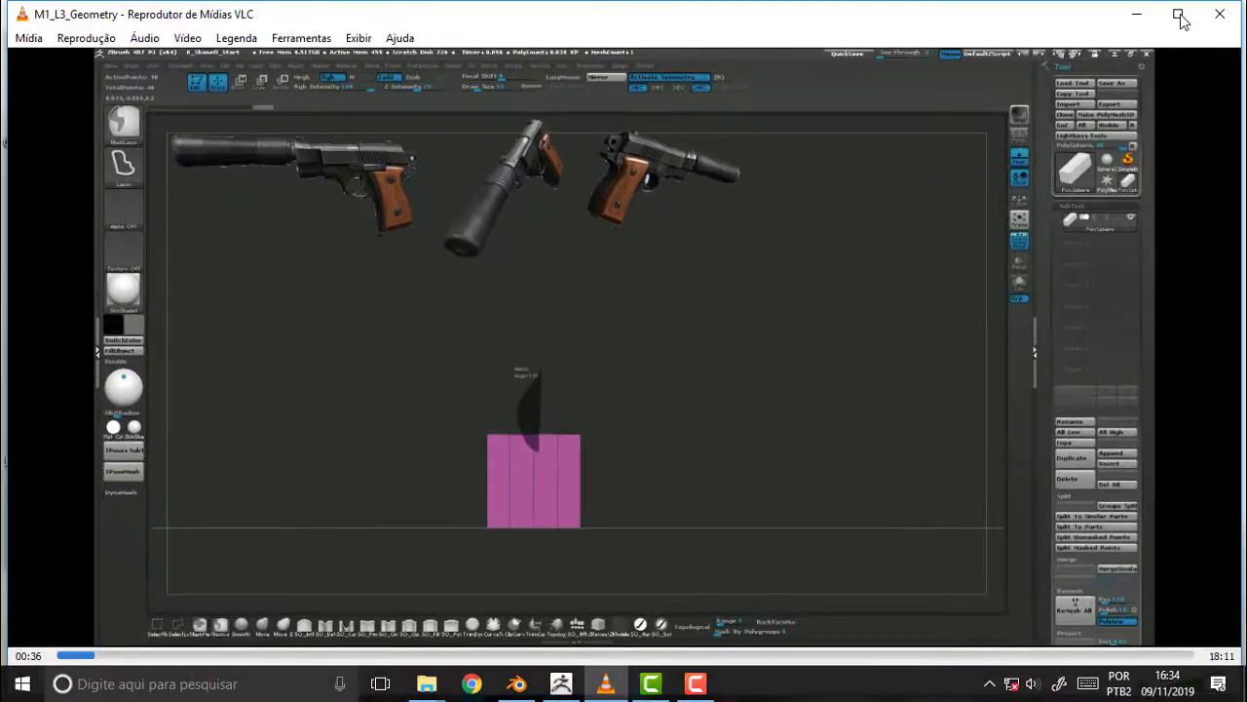
left_click(562, 683)
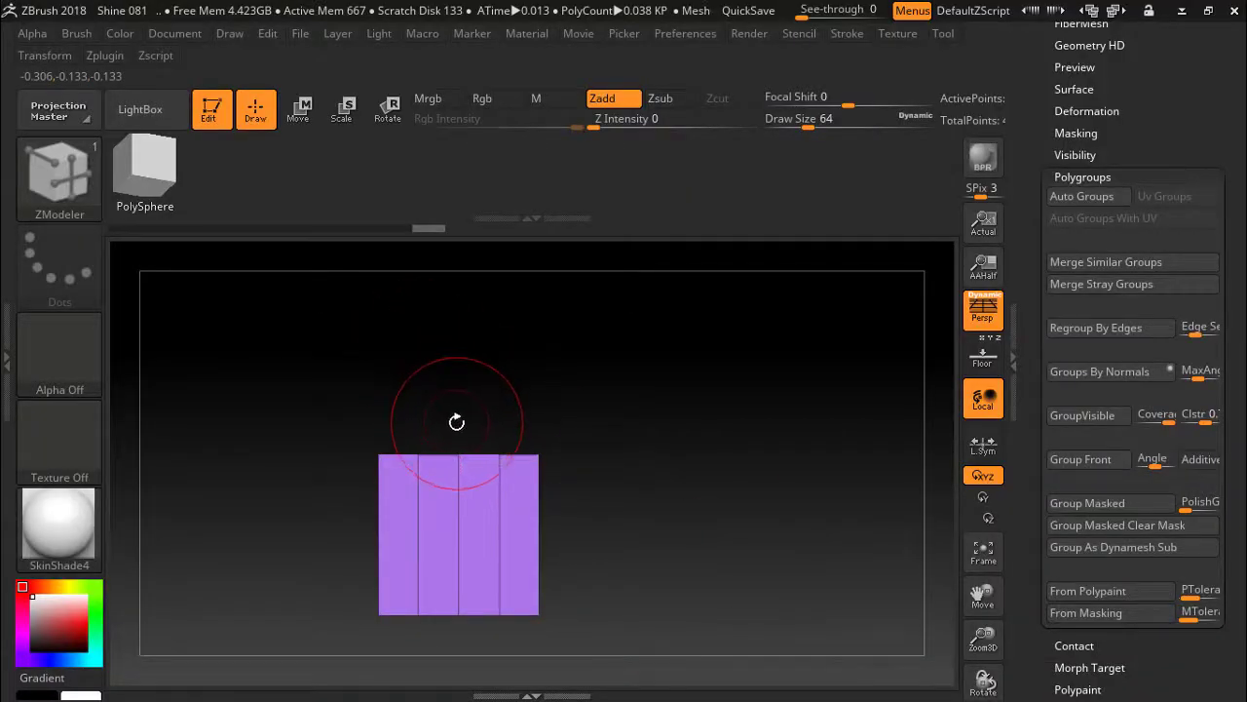
Step: Mask the box with MaskCurvePen and invert it to free the middle columns
left_click_drag(450, 426, 464, 476, "ctrl+shift")
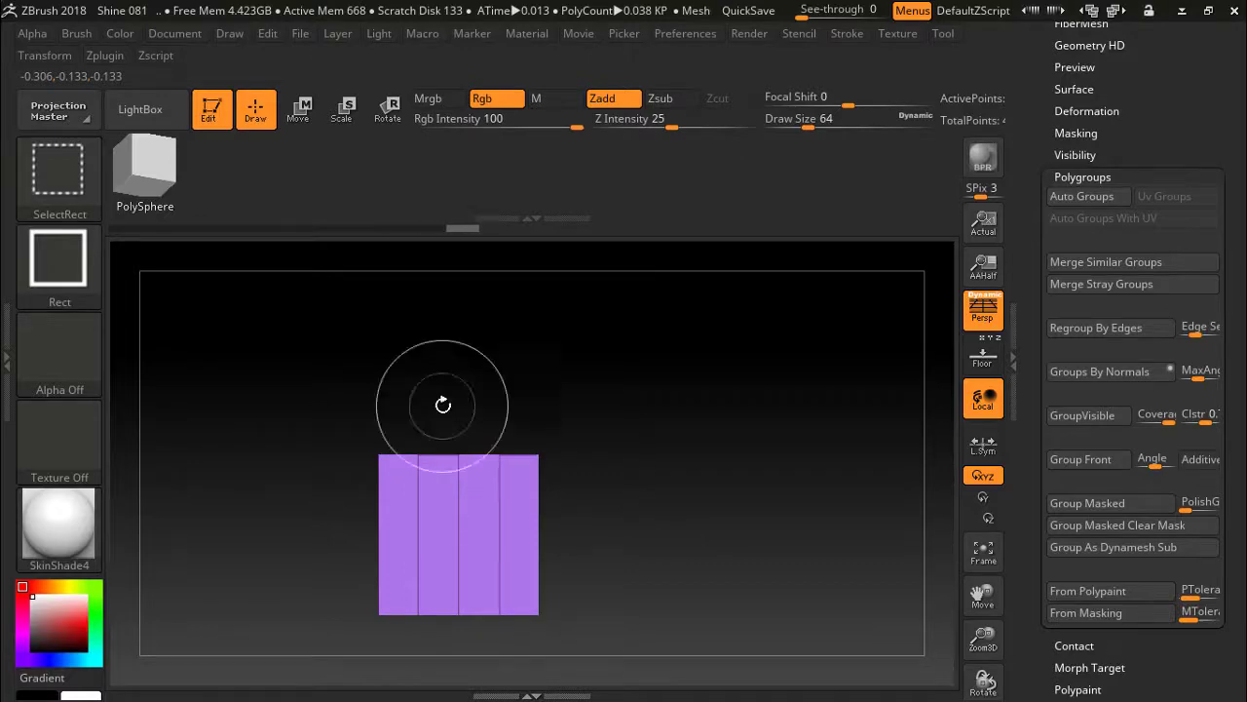
left_click(55, 168)
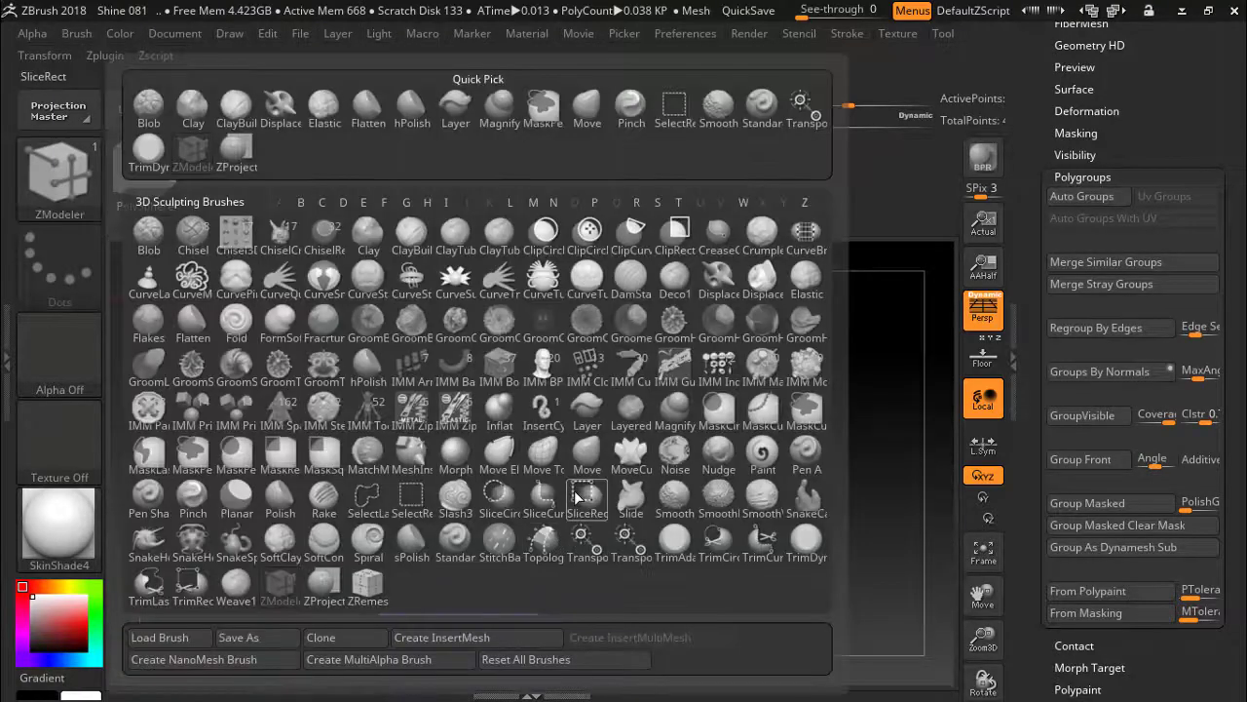
left_click(805, 419)
left_click(744, 453)
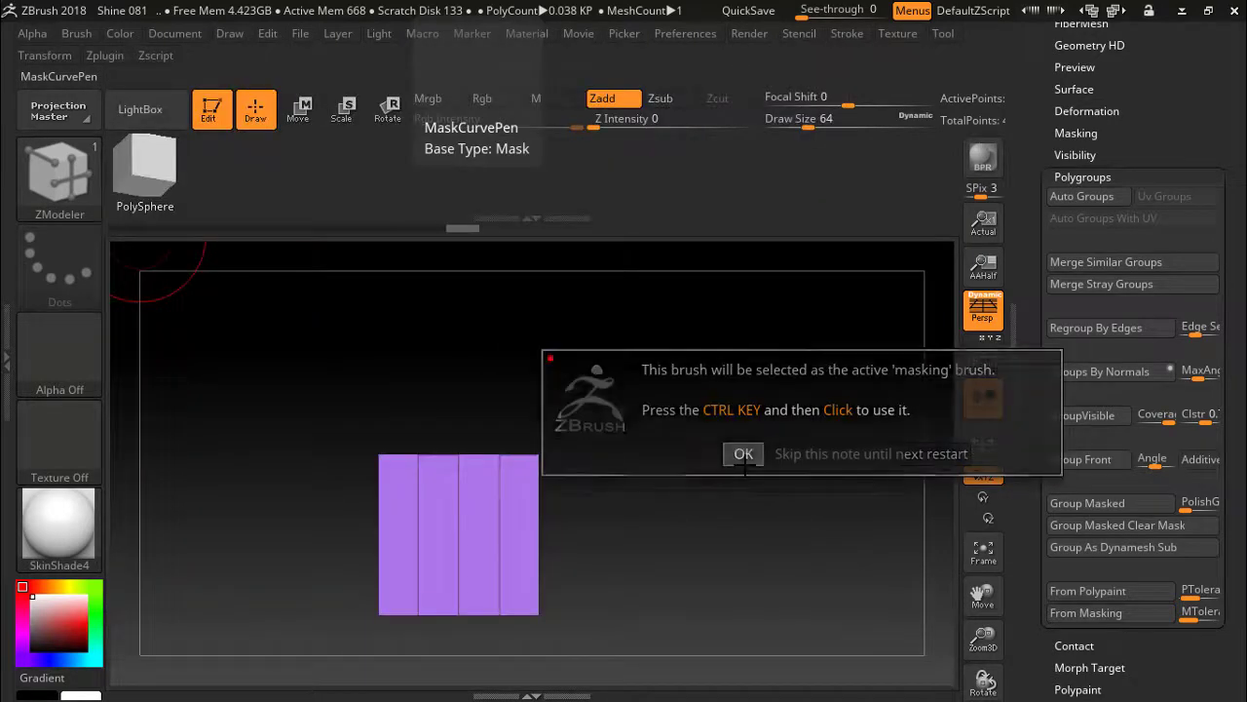
left_click_drag(452, 424, 471, 480, "ctrl")
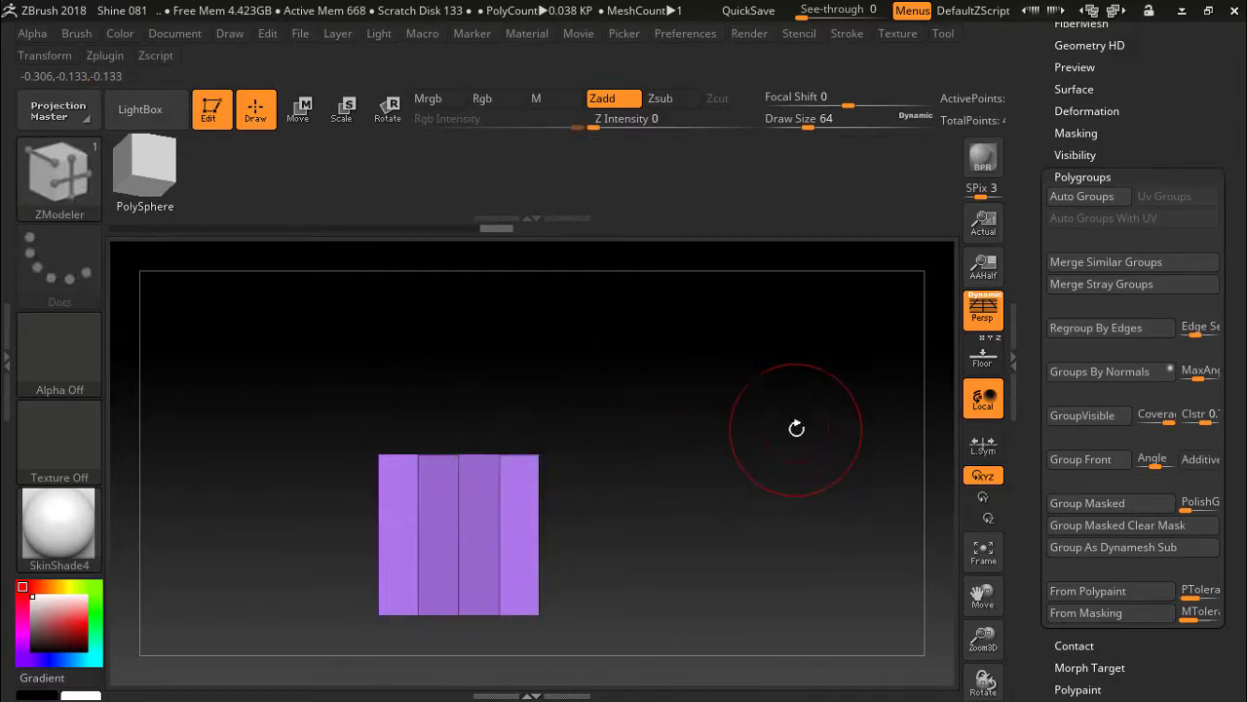
left_click(792, 427, "ctrl")
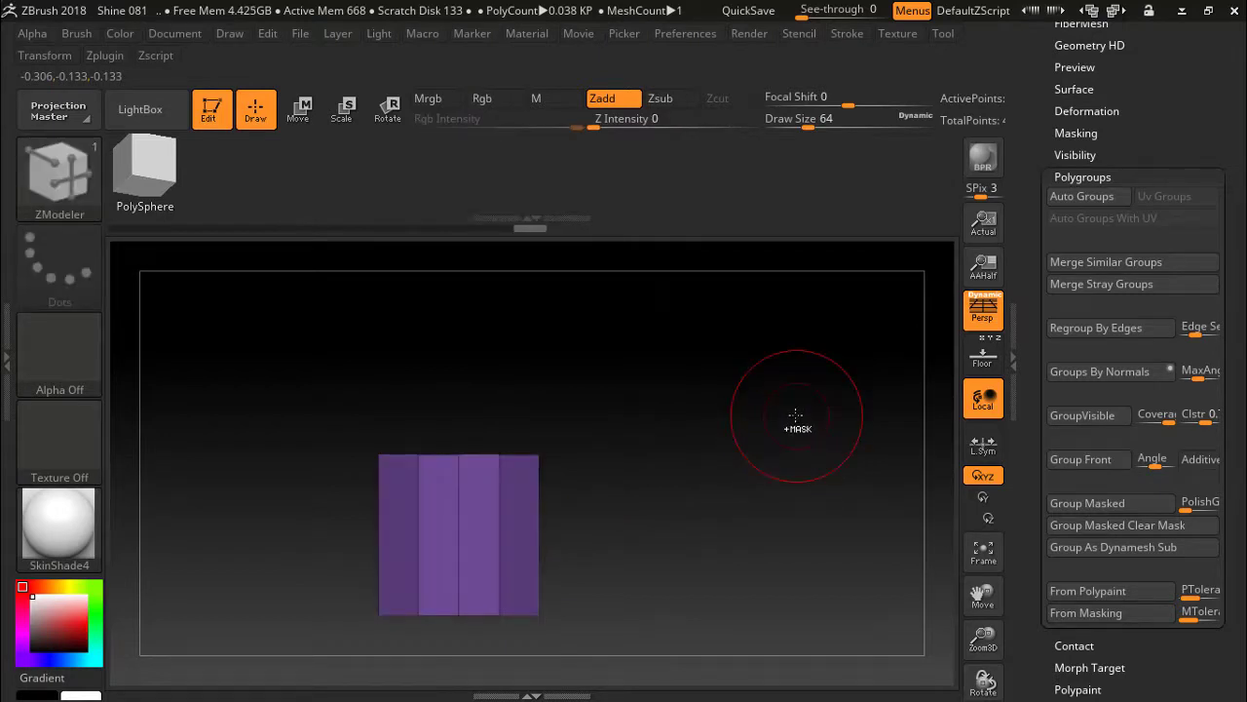
Step: Pull the unmasked middle columns up into a peak with Move, then show the tutorial
left_click(298, 107)
left_click_drag(468, 417, 468, 370)
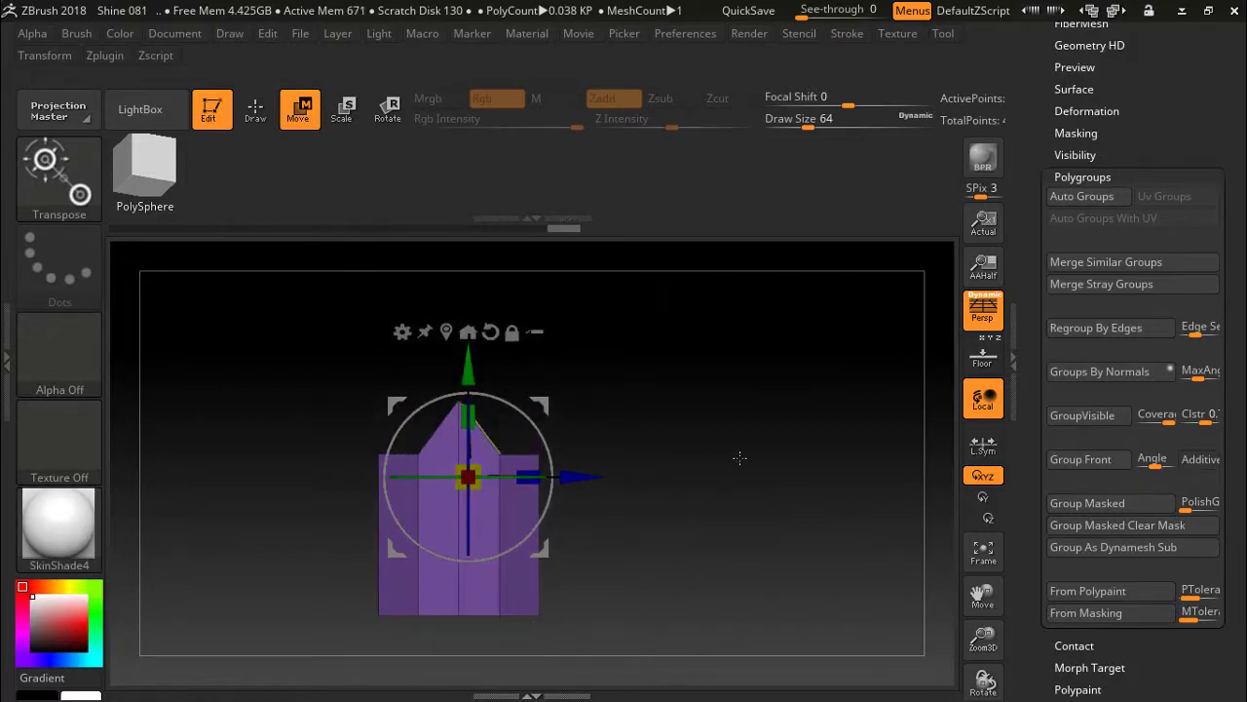
left_click(1191, 13)
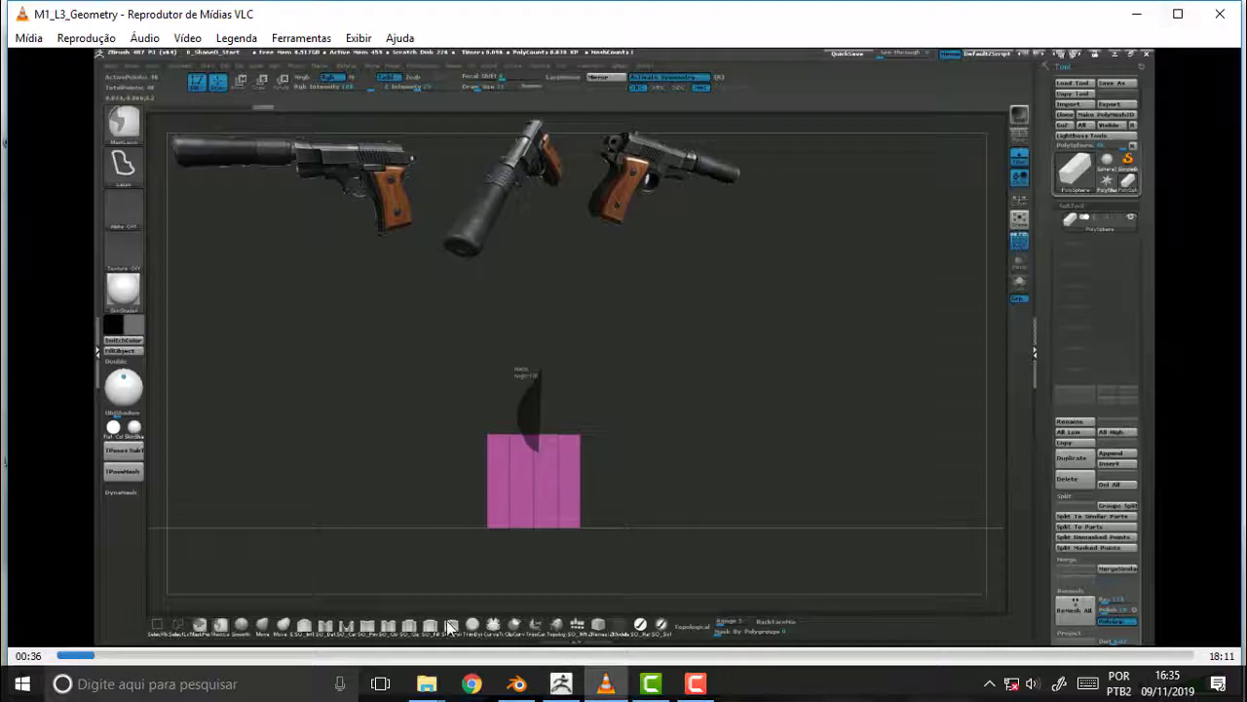
Step: Replay the tutorial from 0:35 to 0:41, then return to ZBrush
left_click(93, 659)
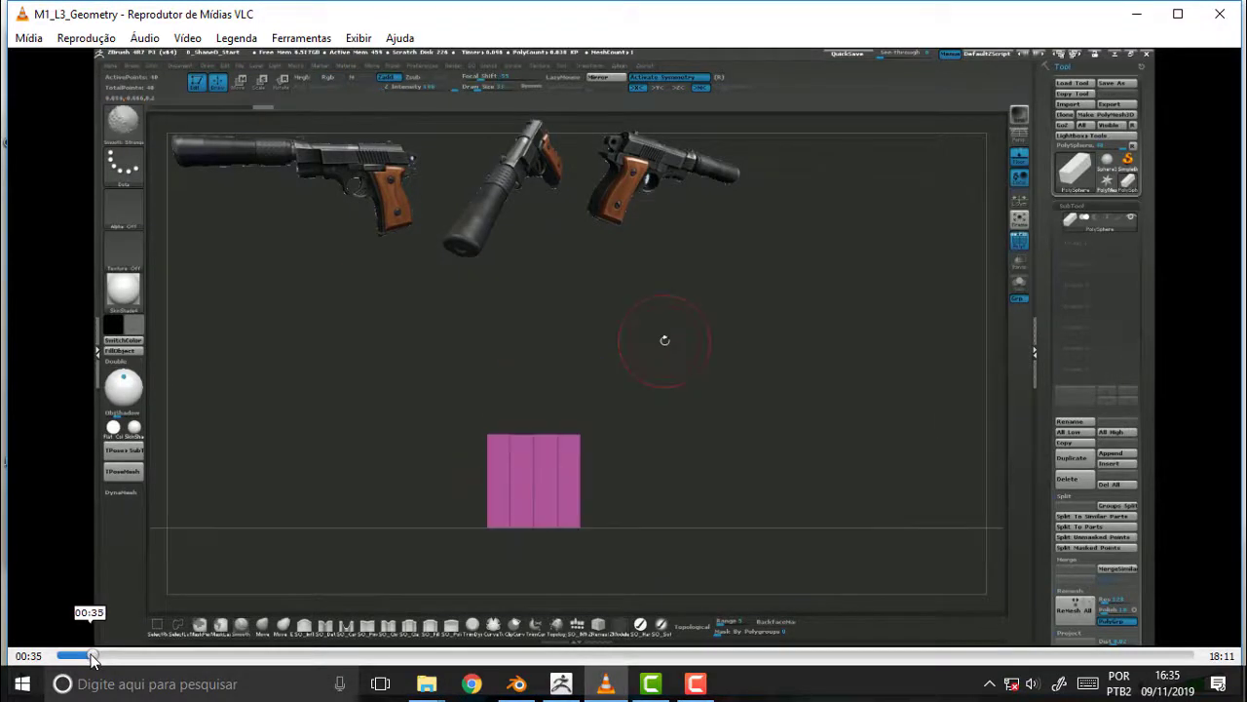
left_click(96, 660)
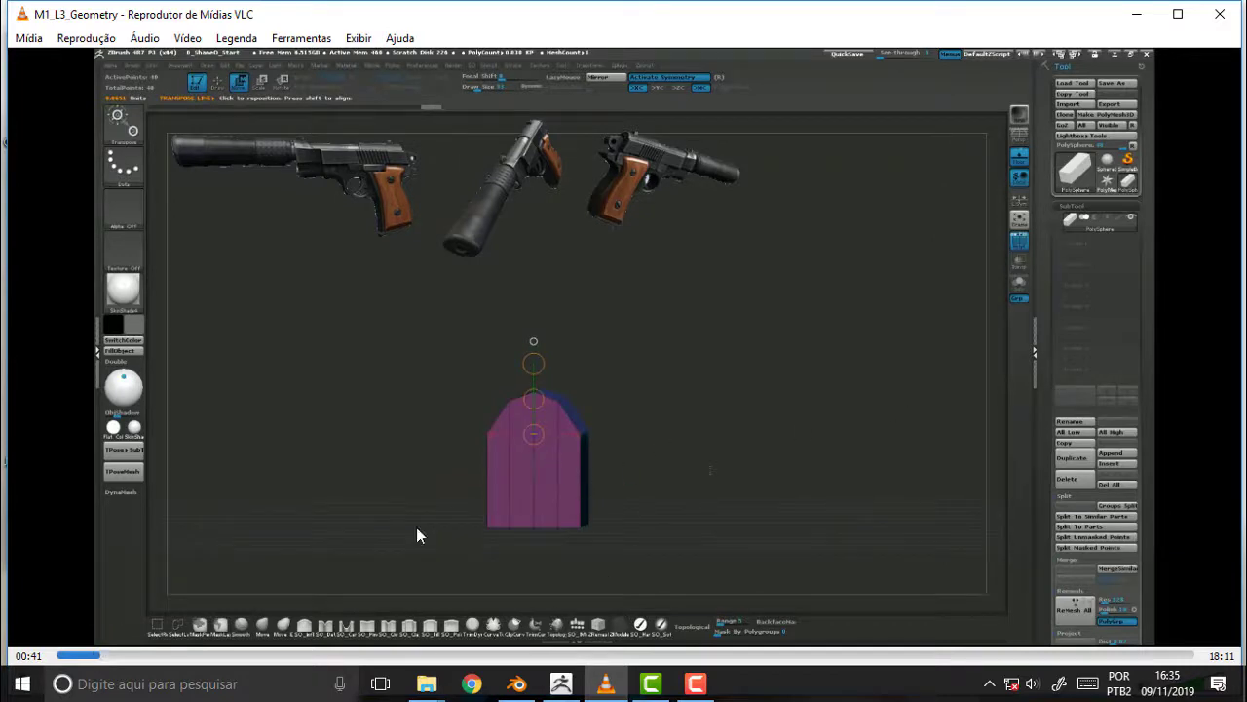
left_click(563, 684)
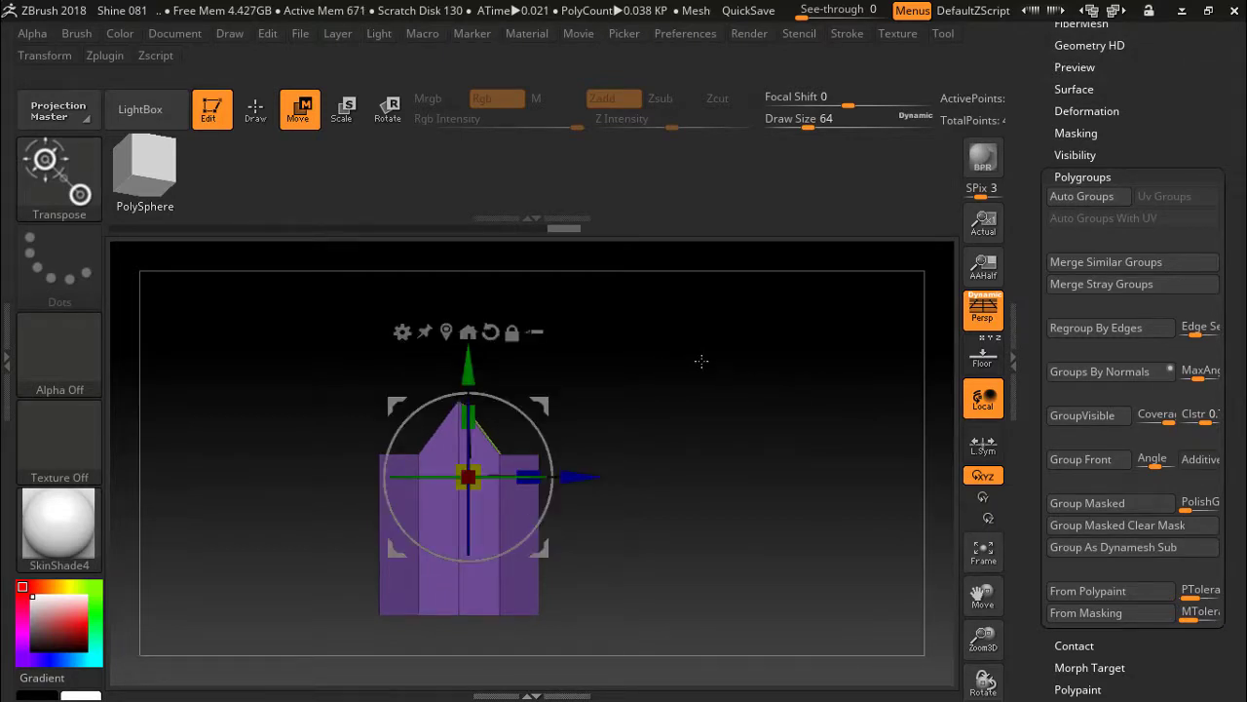
Step: Clear the old mask and curve-mask the box's middle columns and peak
mouse_move(983, 680)
left_mouse_down()
mouse_move(927, 695)
mouse_move(1007, 631)
left_mouse_up()
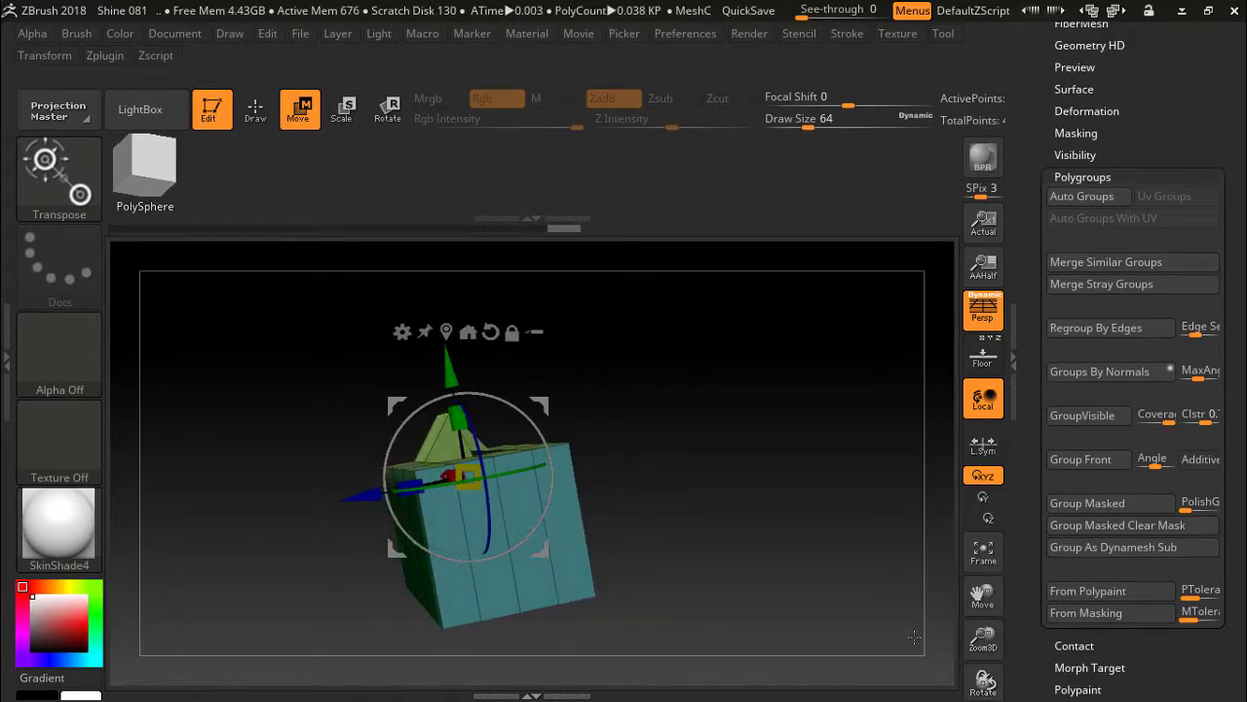
mouse_move(984, 680)
left_mouse_down()
mouse_move(970, 676)
mouse_move(983, 680)
left_mouse_up()
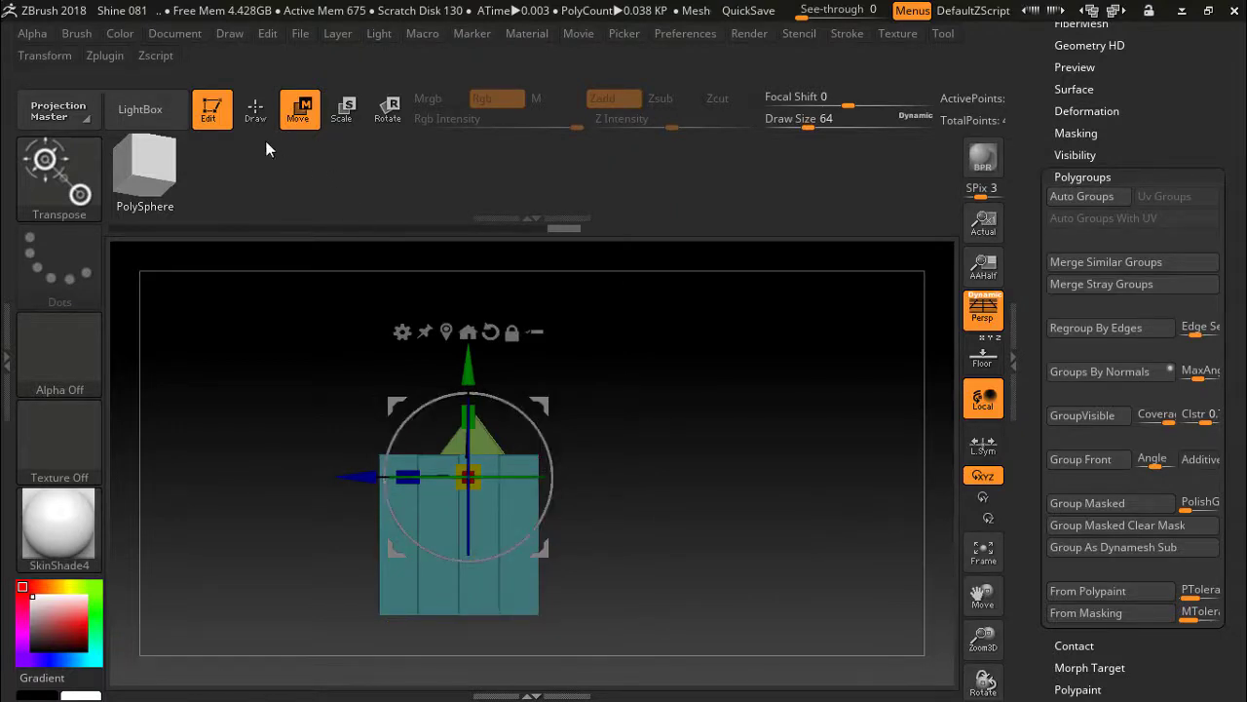
left_click(255, 109)
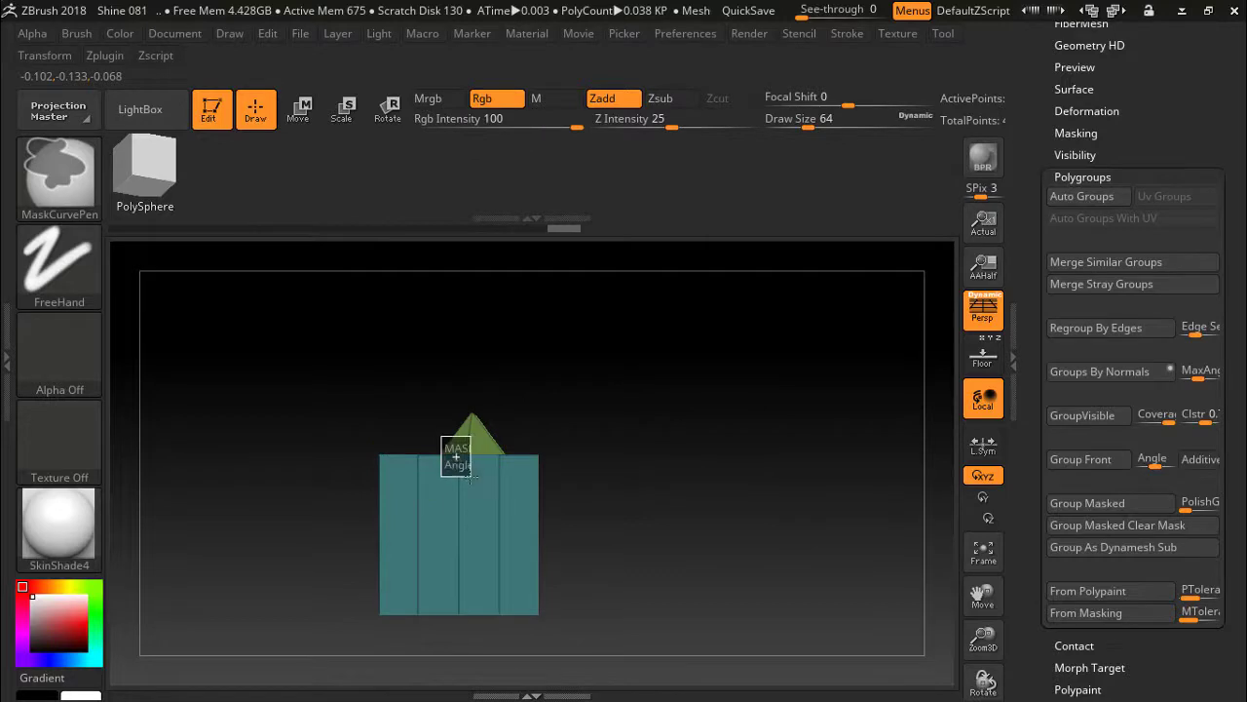
left_click_drag(451, 452, 645, 474, "ctrl")
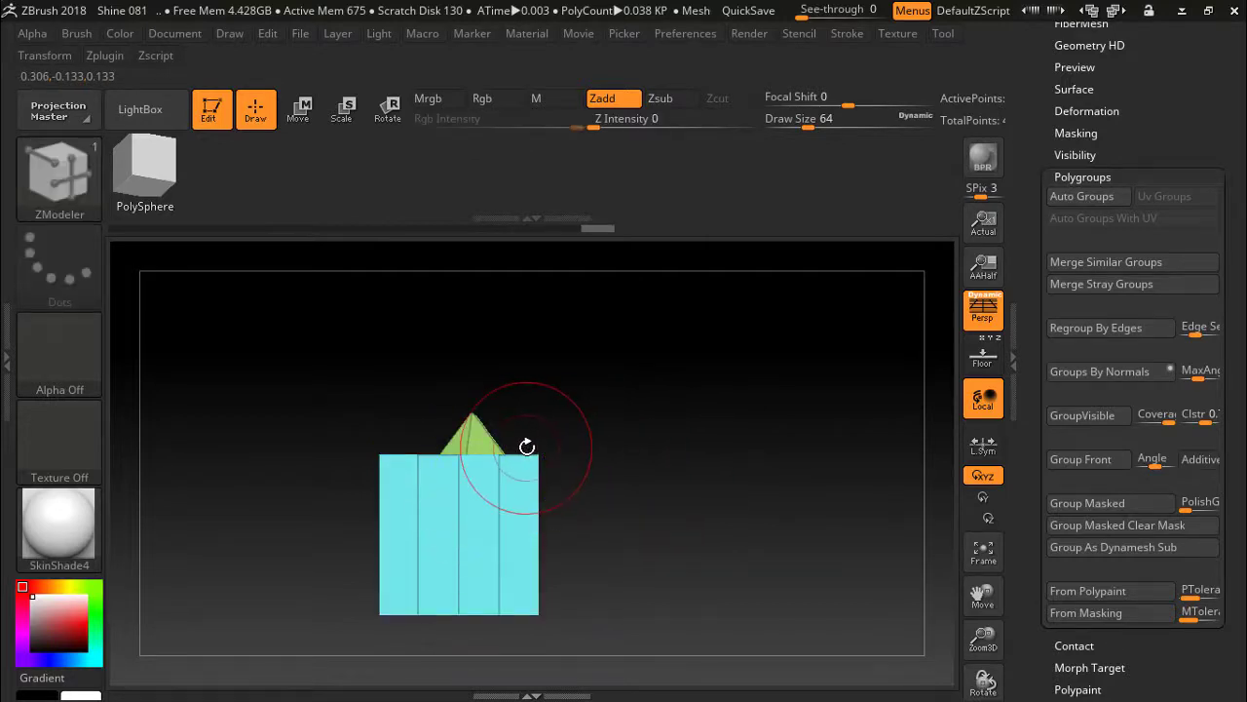
key("ctrl")
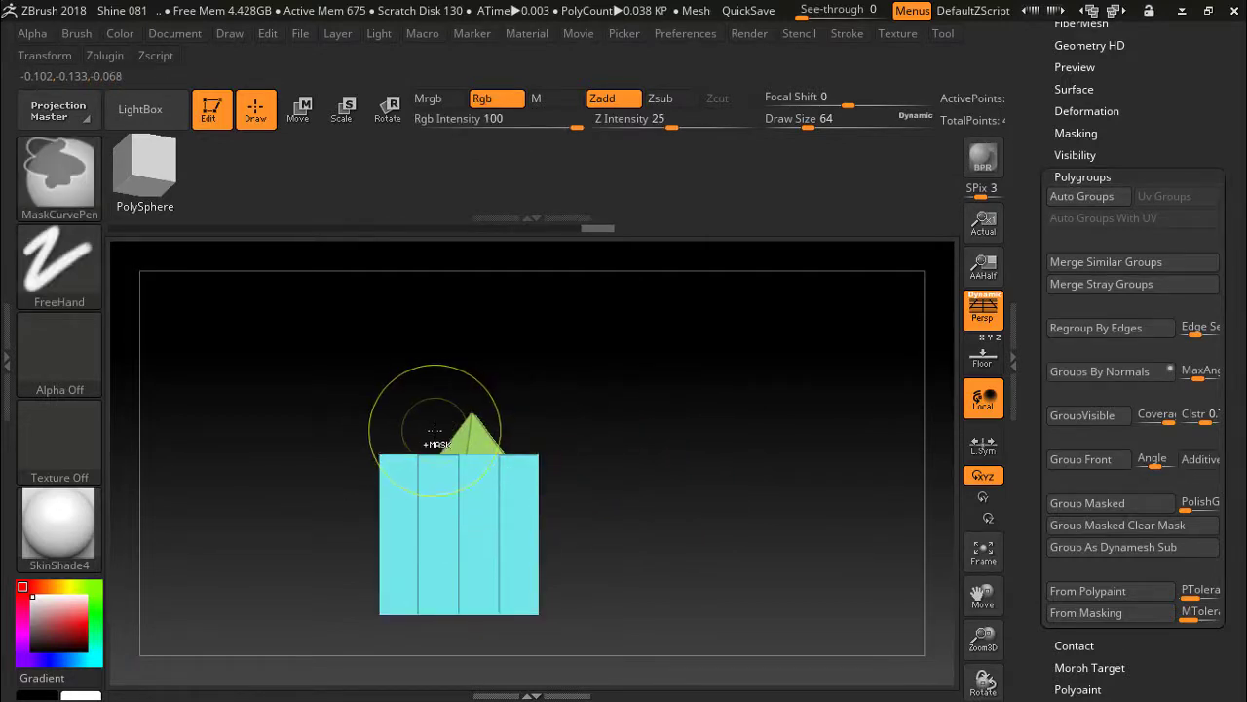
left_click_drag(446, 445, 606, 494, "ctrl")
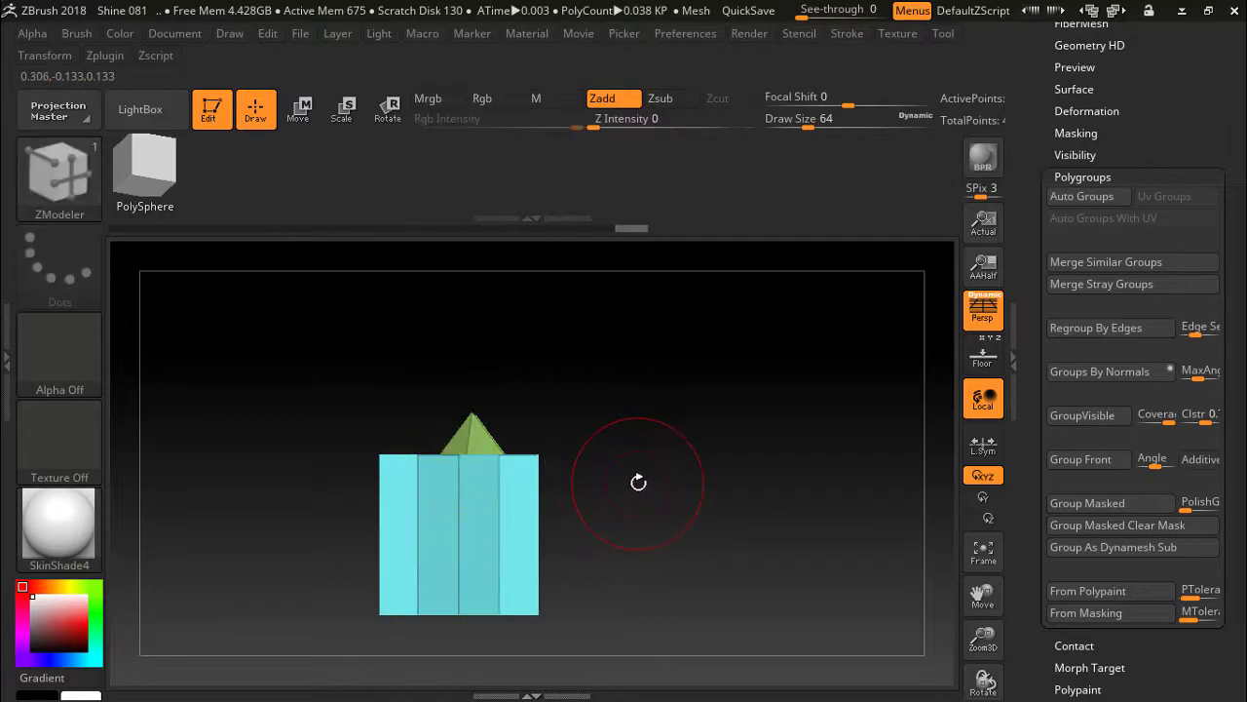
Step: Invert the mask and raise the outer top columns with the Move gizmo
left_click(673, 471, "ctrl")
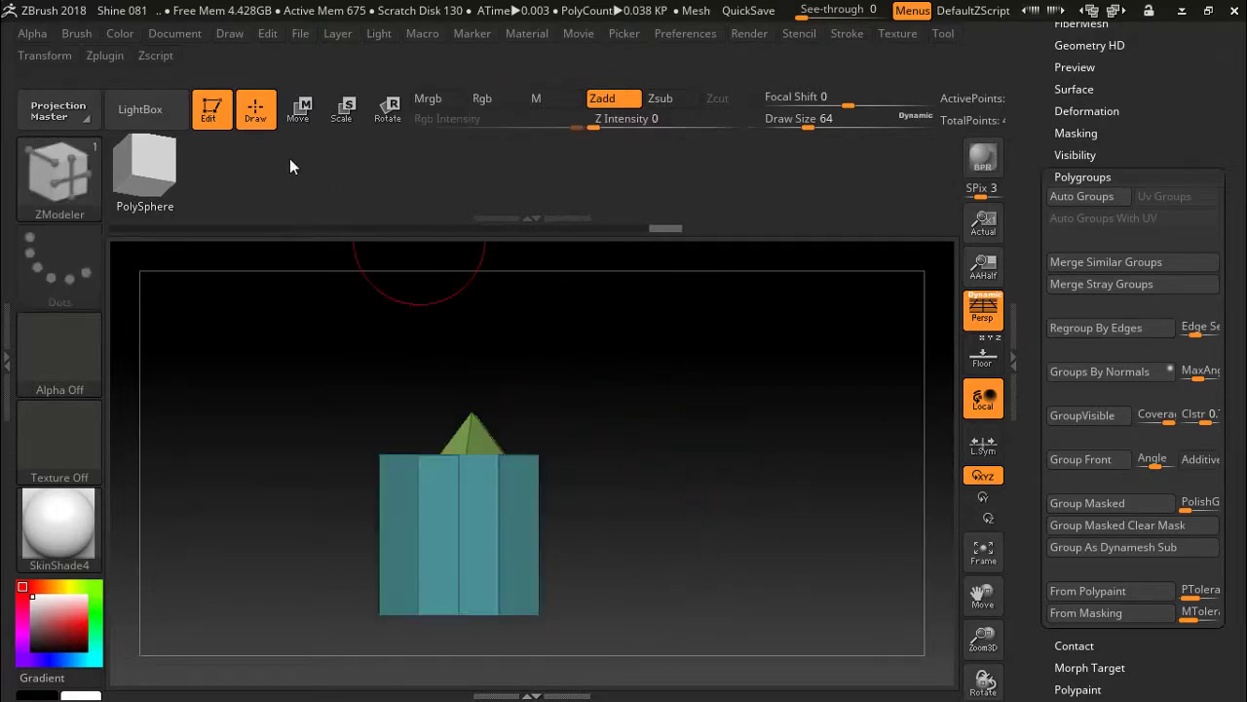
left_click(302, 105)
left_click_drag(473, 372, 473, 333)
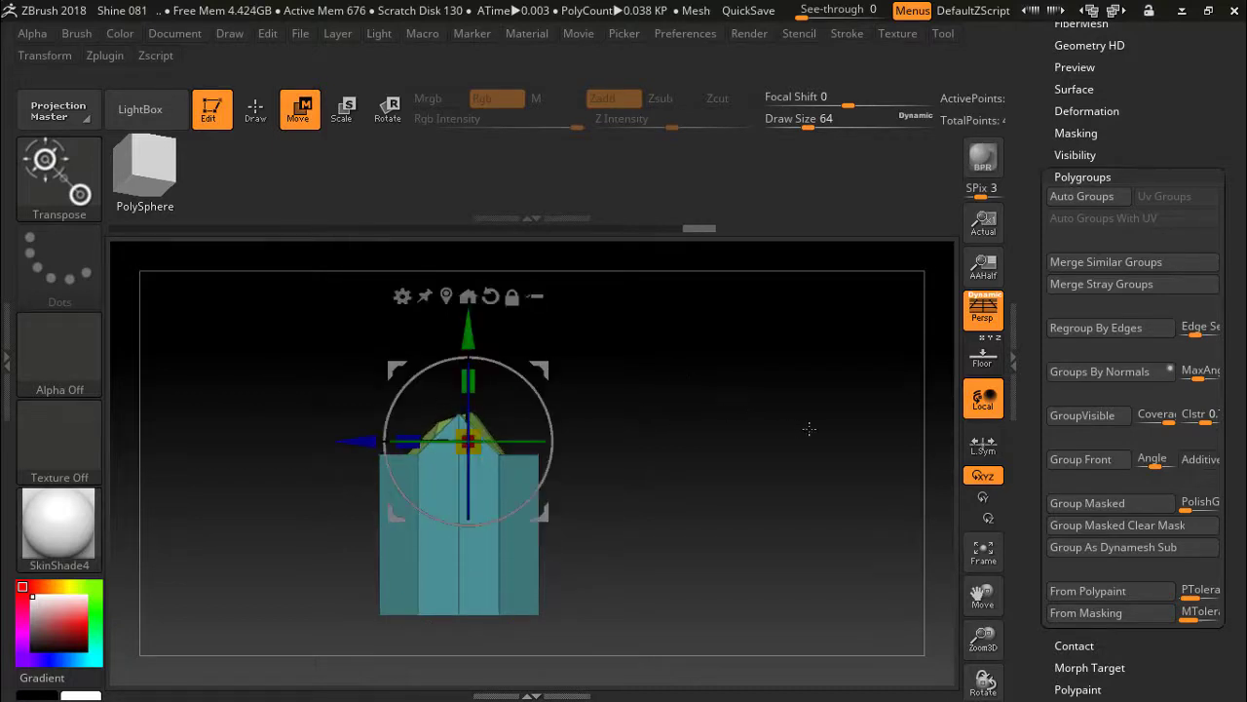
Step: Inspect the sloped top, then minimize ZBrush and switch to Blender
mouse_move(986, 677)
left_mouse_down()
mouse_move(923, 695)
mouse_move(848, 389)
mouse_move(864, 494)
mouse_move(851, 444)
left_mouse_up()
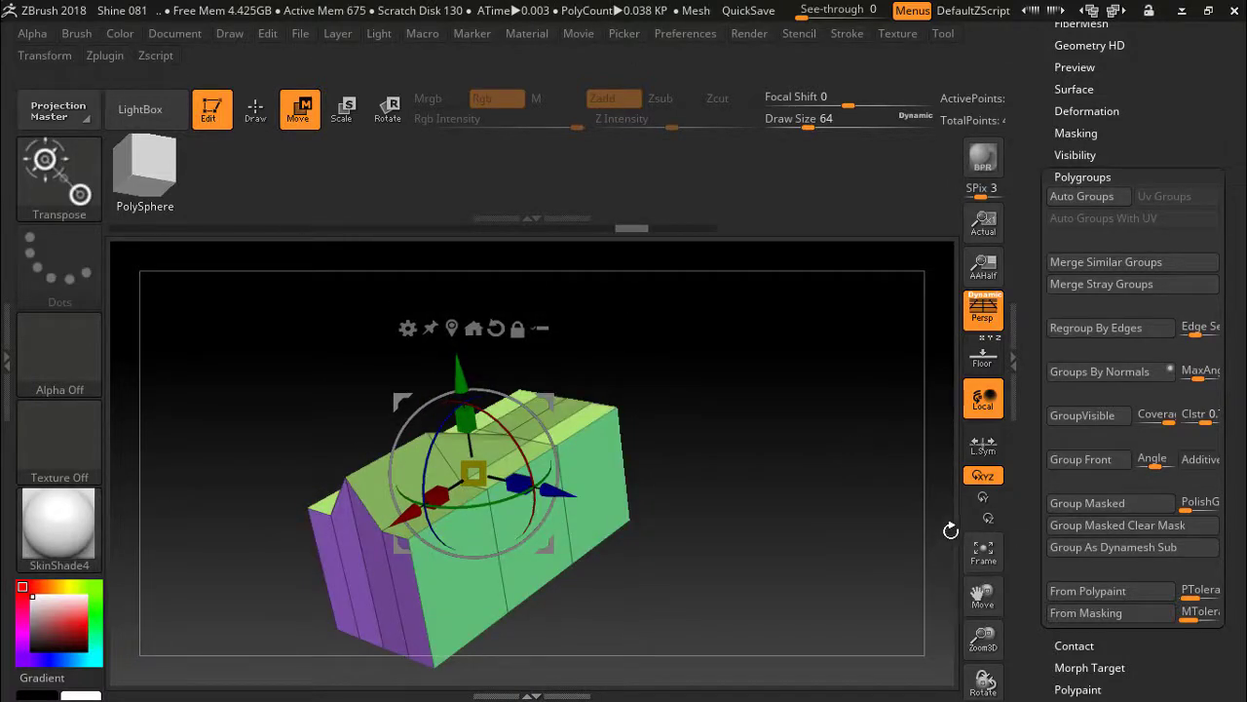
left_click(1182, 10)
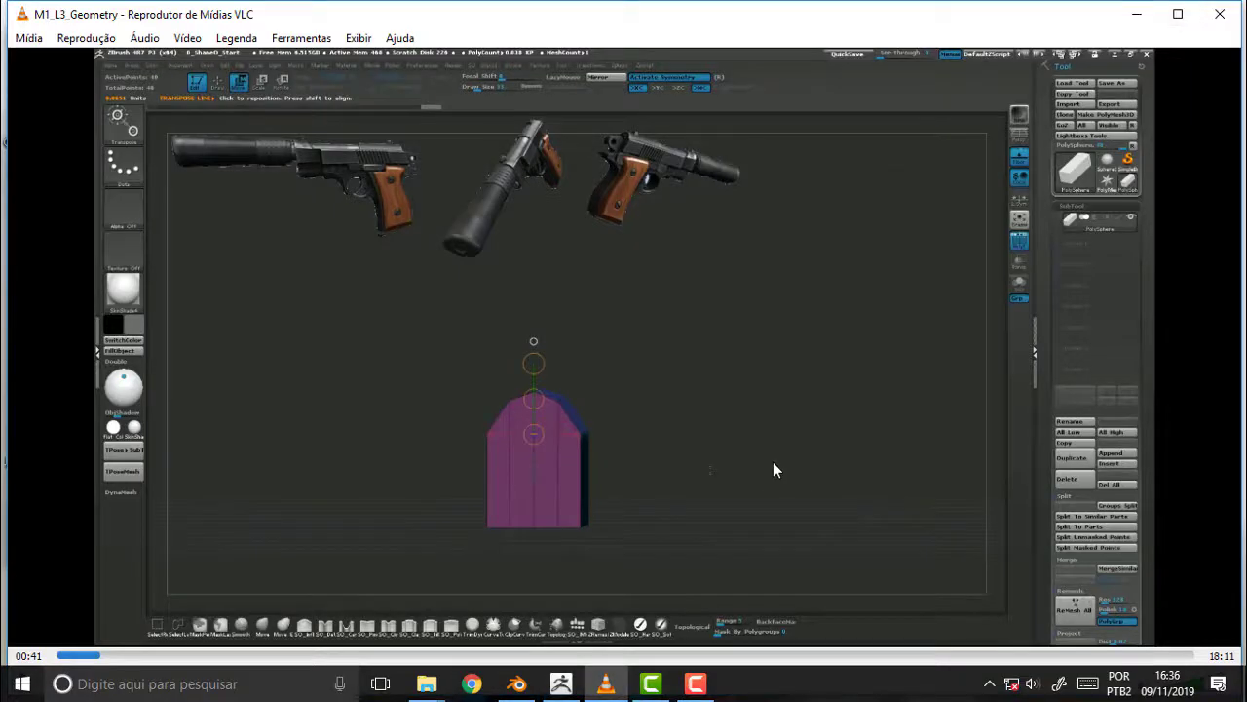
left_click(517, 684)
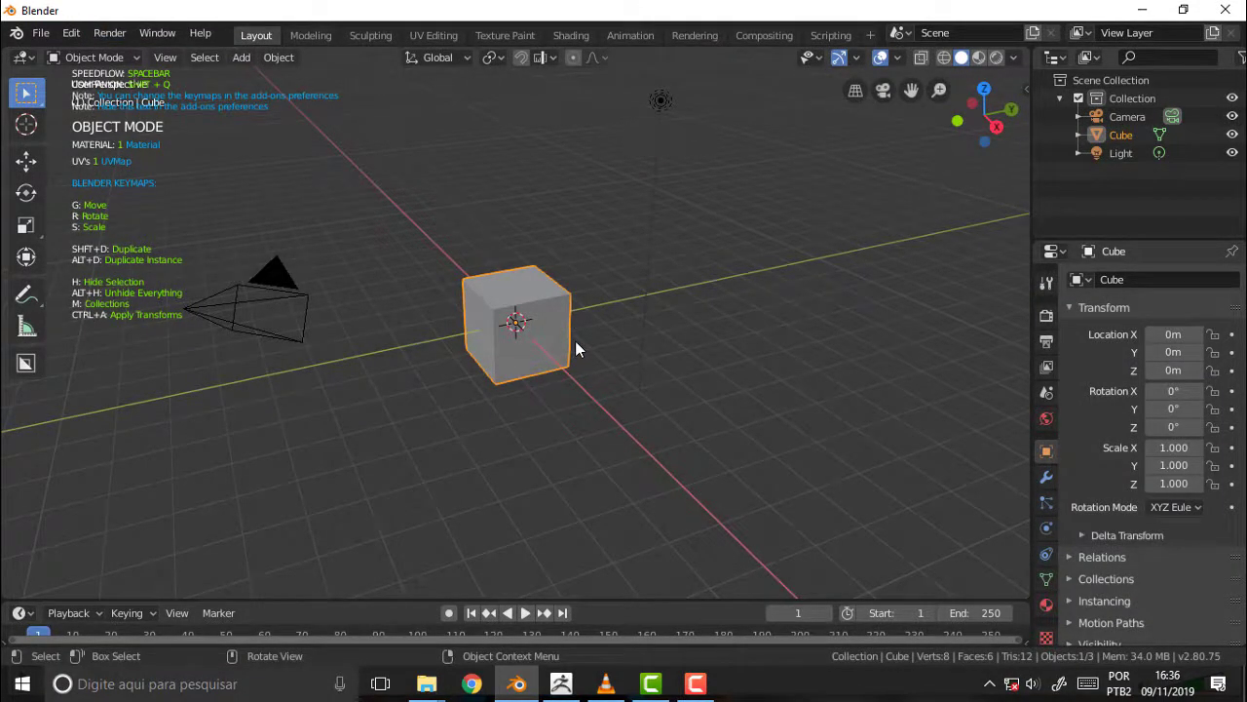
Step: Stretch the cube along the Y axis to a scale of 2.513
key("g")
key("Escape")
key("g")
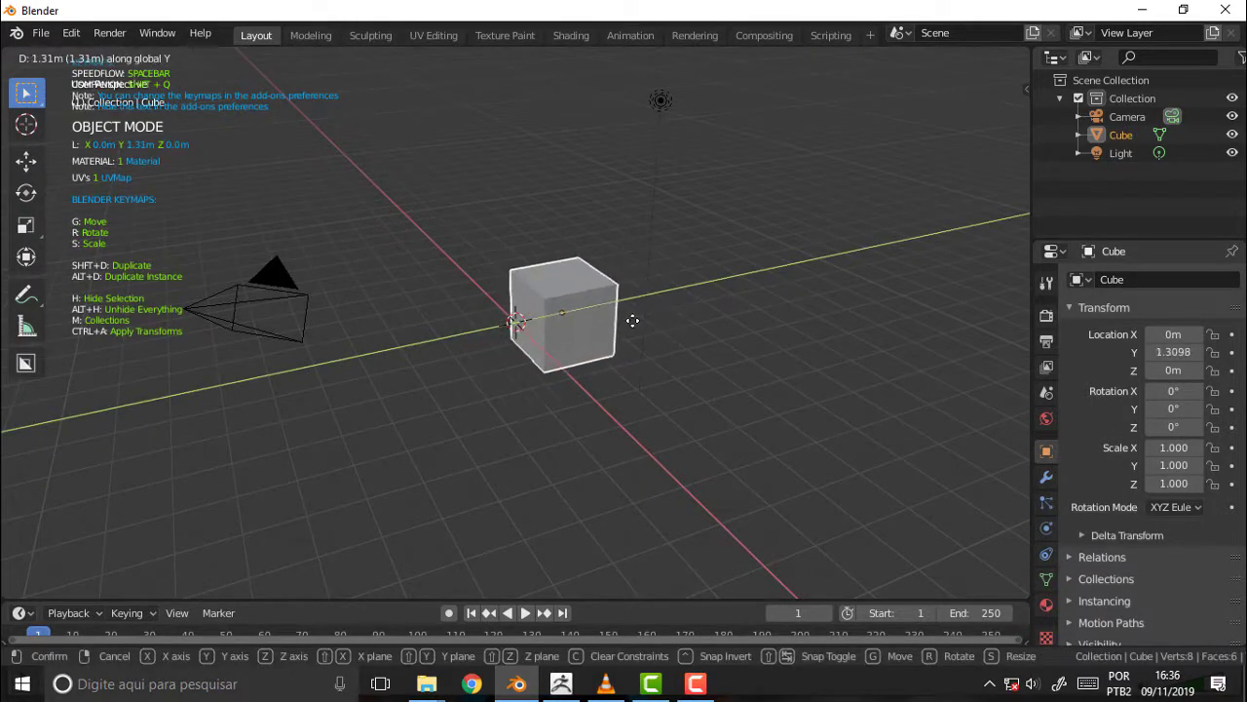
key("Escape")
key("s")
key("y")
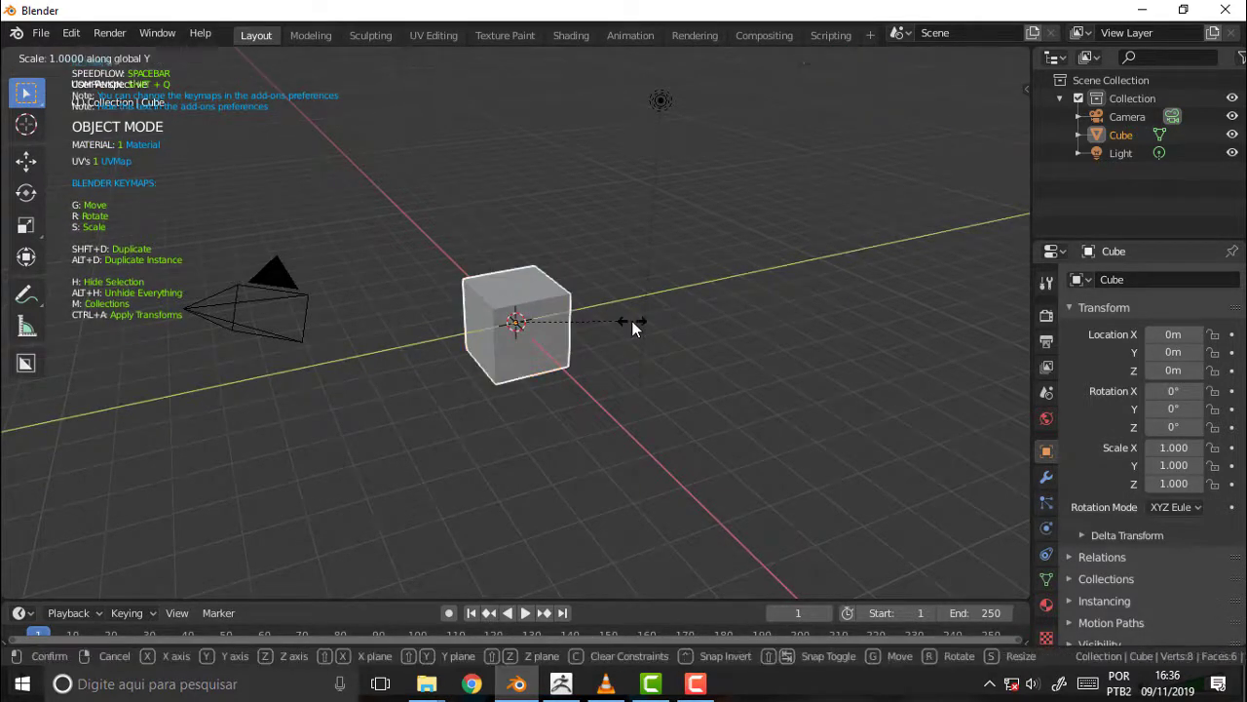
left_click(804, 279)
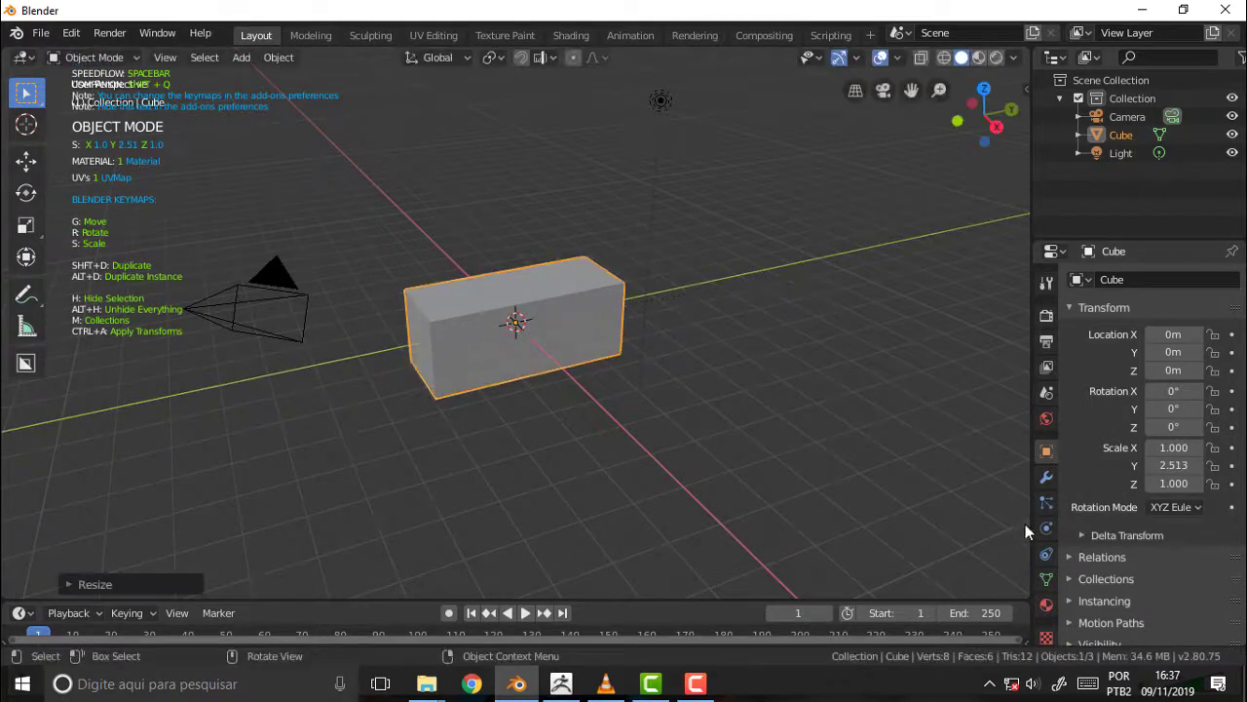
Step: Zoom and orbit around the lengthened block, then switch the Cube into Edit Mode
scroll(797, 416, "up", 1)
scroll(797, 413, "up", 1)
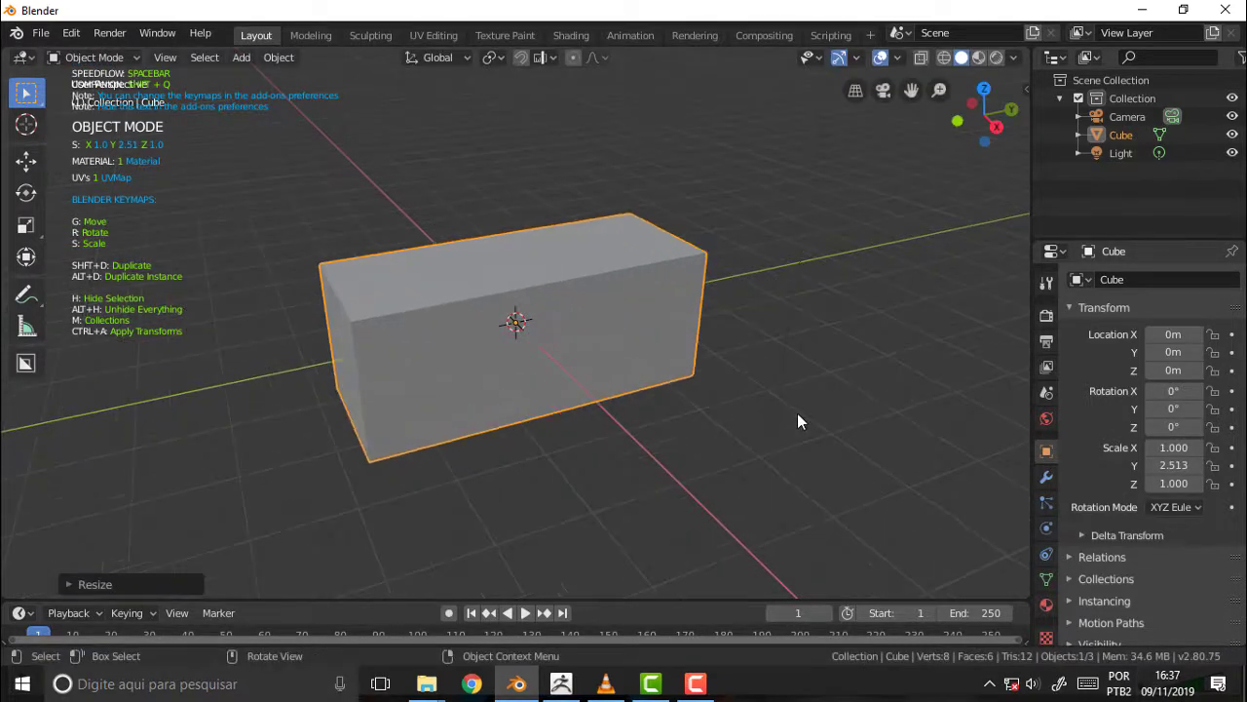
mouse_move(797, 413)
middle_mouse_down()
mouse_move(915, 350)
mouse_move(870, 358)
middle_mouse_up()
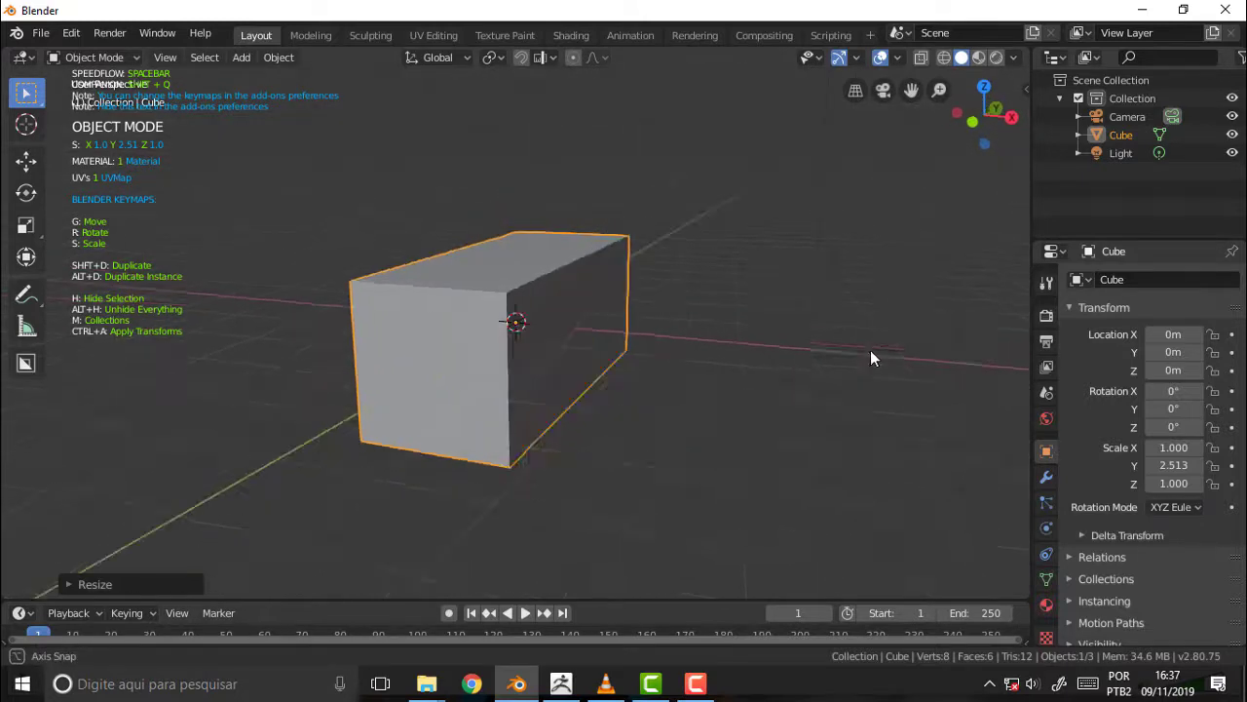
left_click(93, 56)
left_click(92, 99)
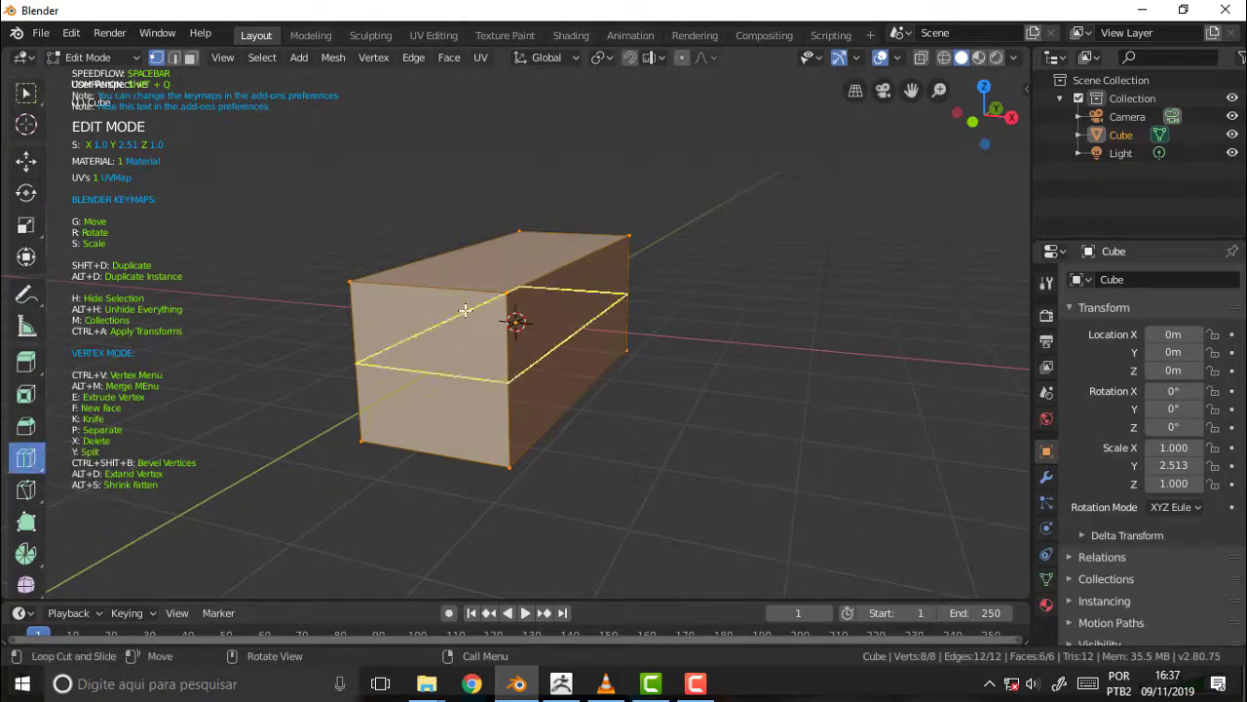
Step: Cut three lengthwise edge loops into the cube with the Loop Cut tool
left_click(27, 456)
left_click(463, 309)
left_click(459, 309)
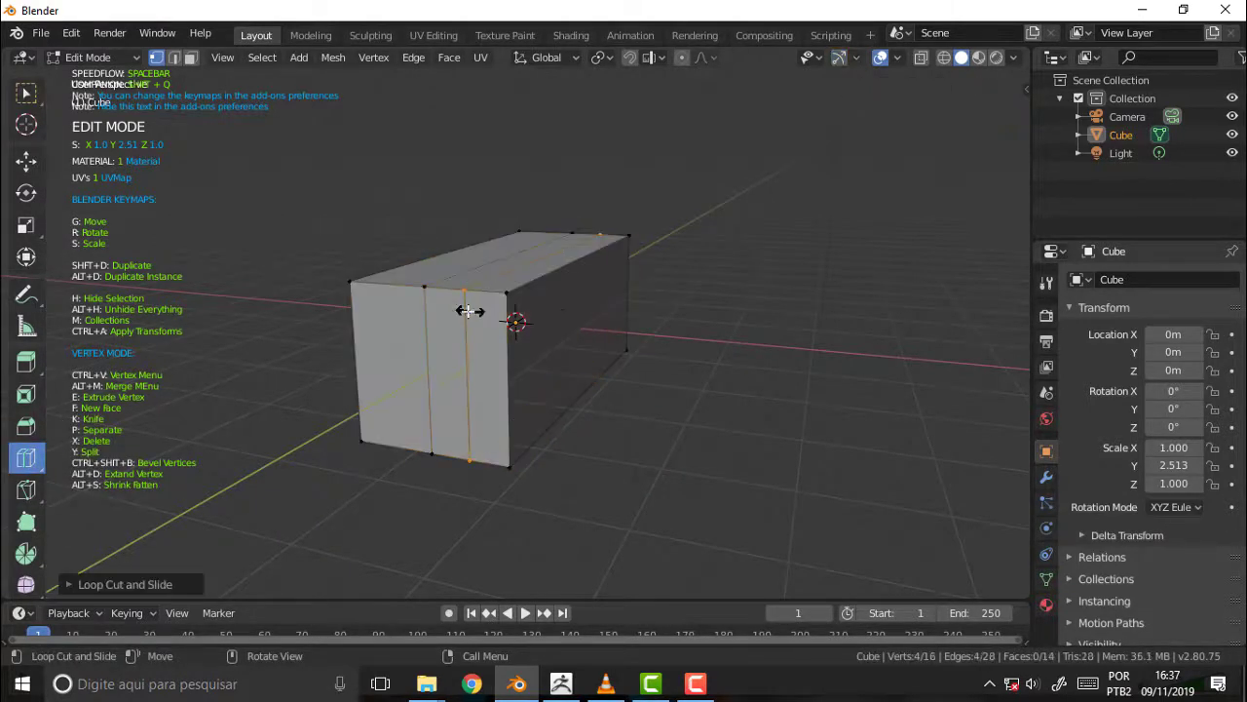
left_click(395, 303)
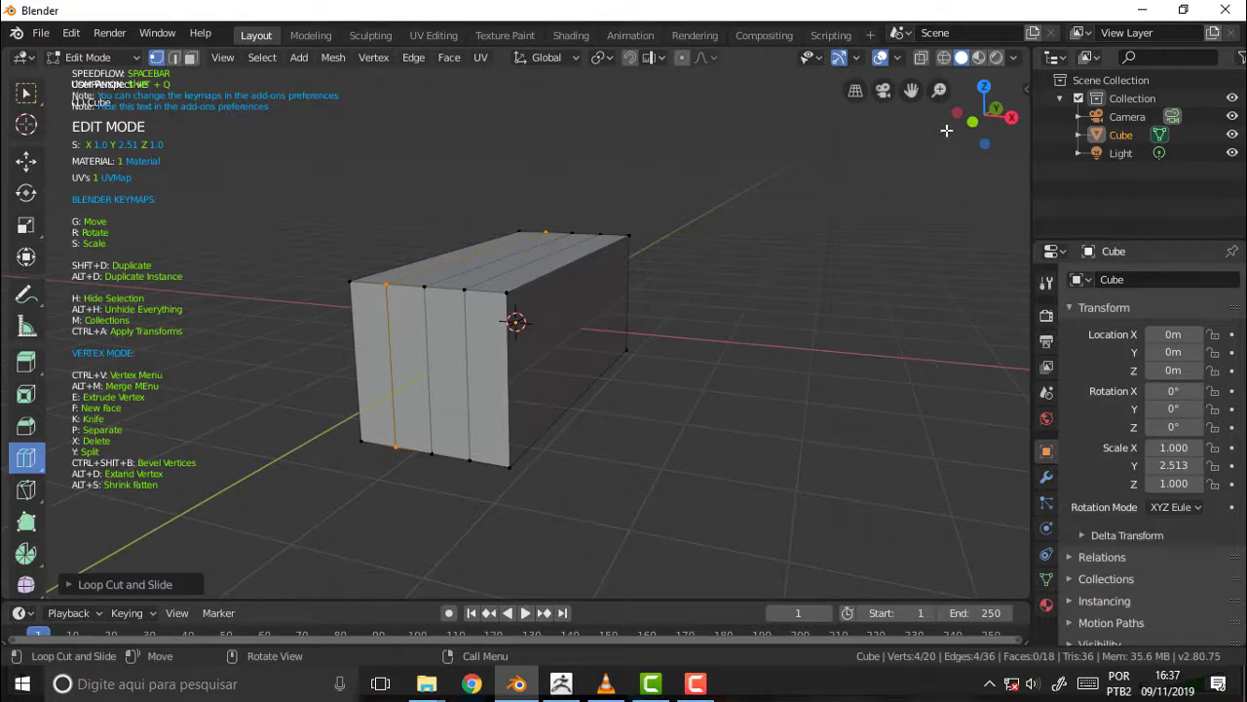
Step: Add two crosswise edge loops around the cube's long side
middle_click_drag(947, 130, 816, 317)
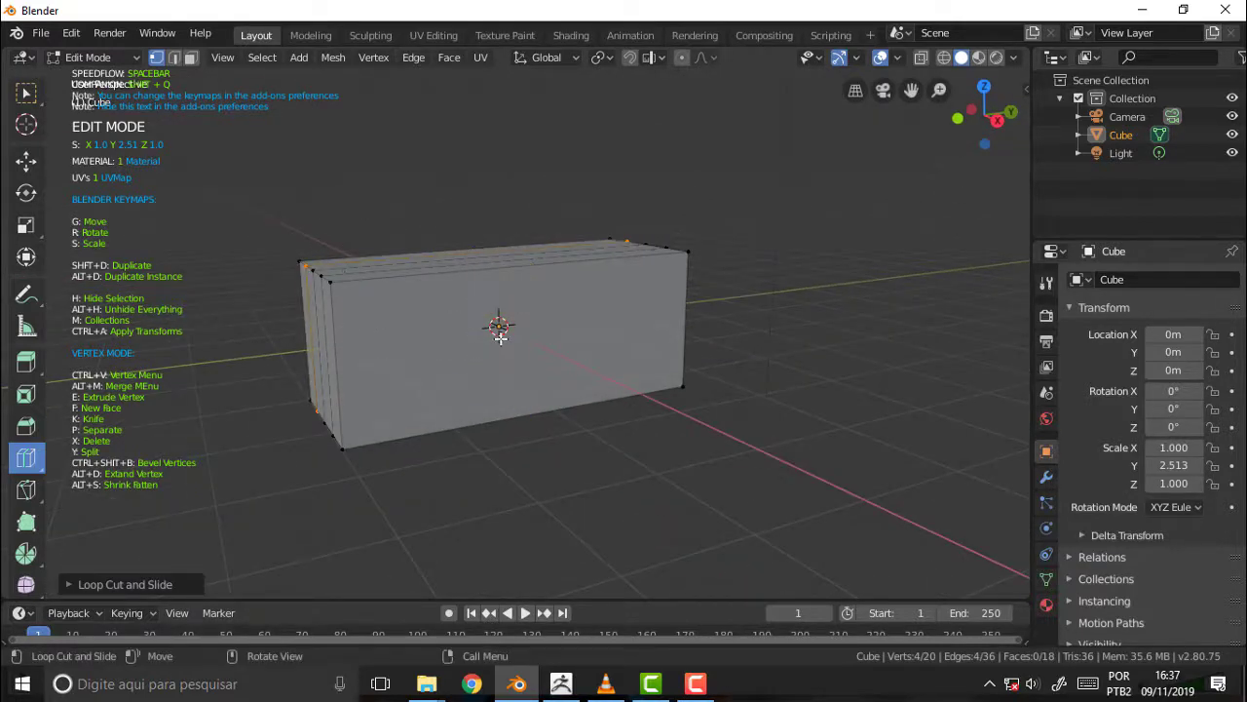
left_click(507, 292)
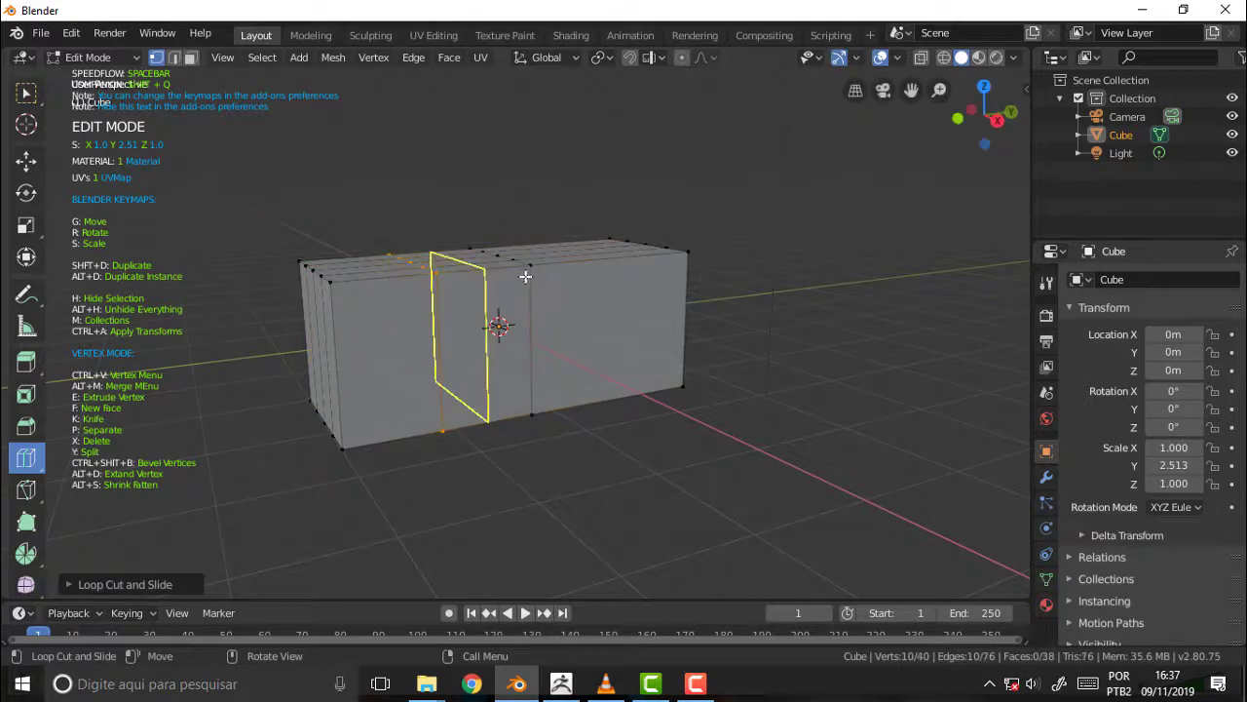
left_click(593, 261)
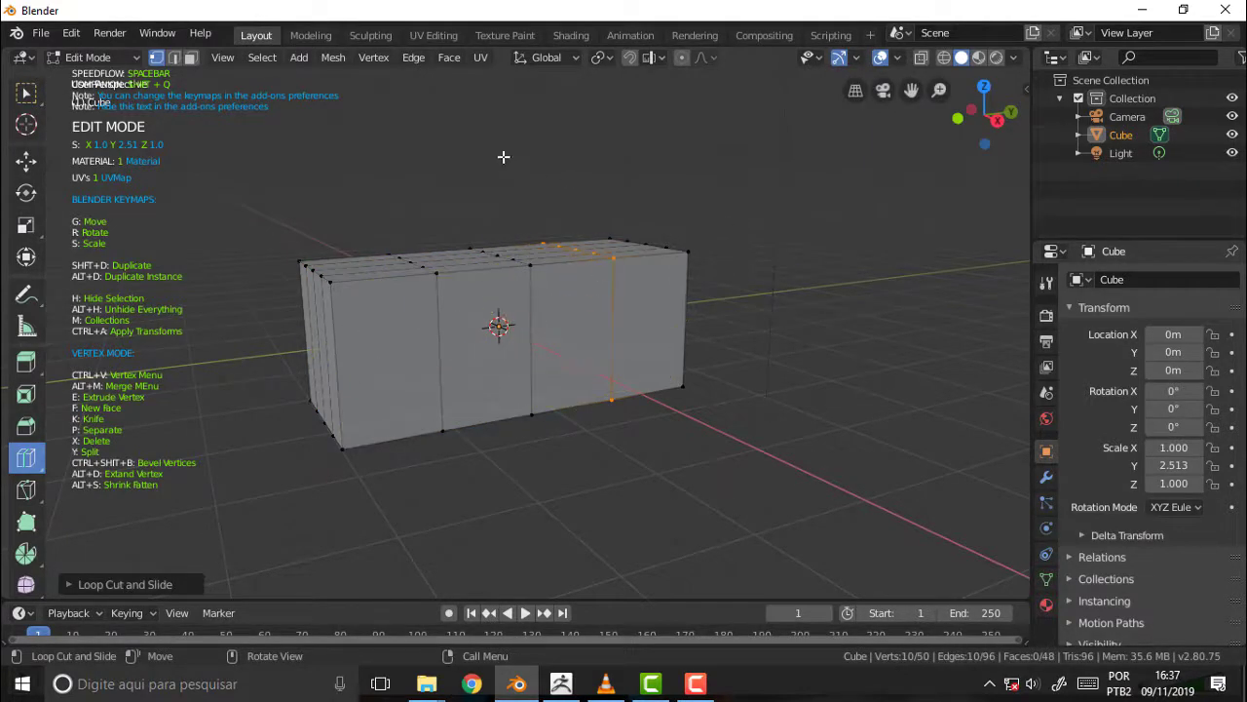
mouse_move(504, 156)
middle_mouse_down("alt")
mouse_move(643, 137)
mouse_move(601, 137)
mouse_move(666, 153)
mouse_move(652, 145)
mouse_move(699, 228)
middle_mouse_up("alt")
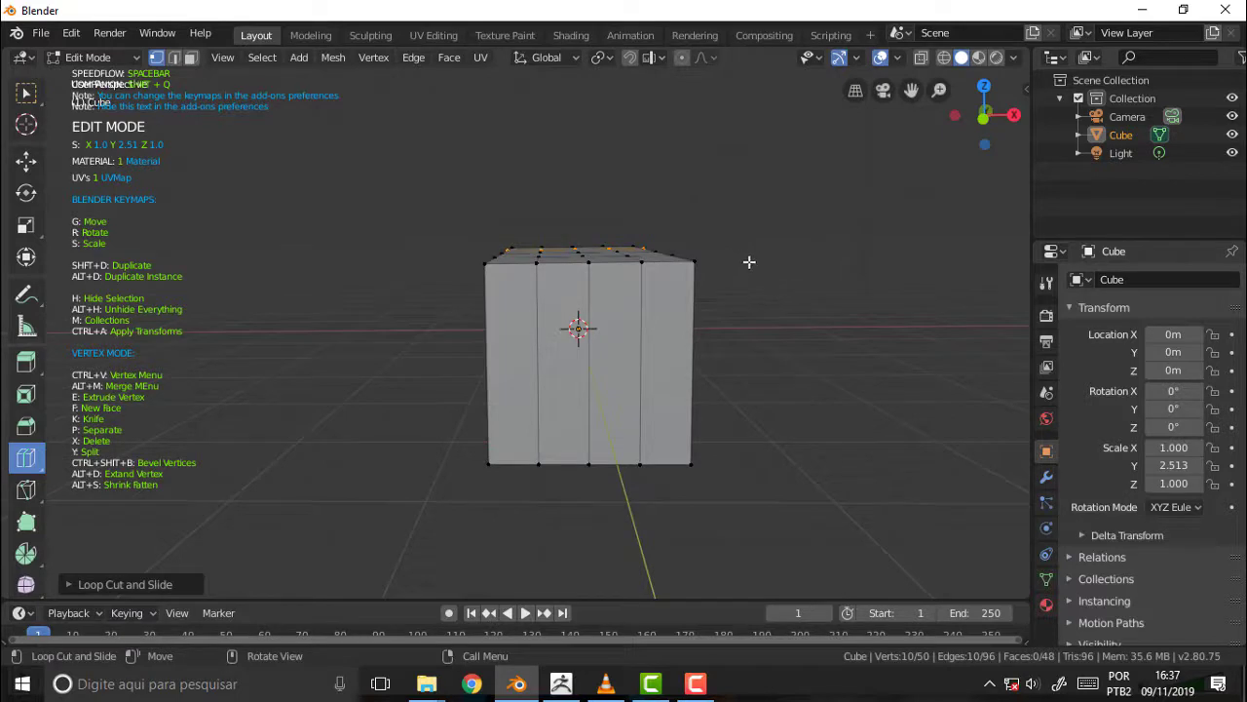
Step: Switch to Front Orthographic view and bring up the Add menu
key("KP_1")
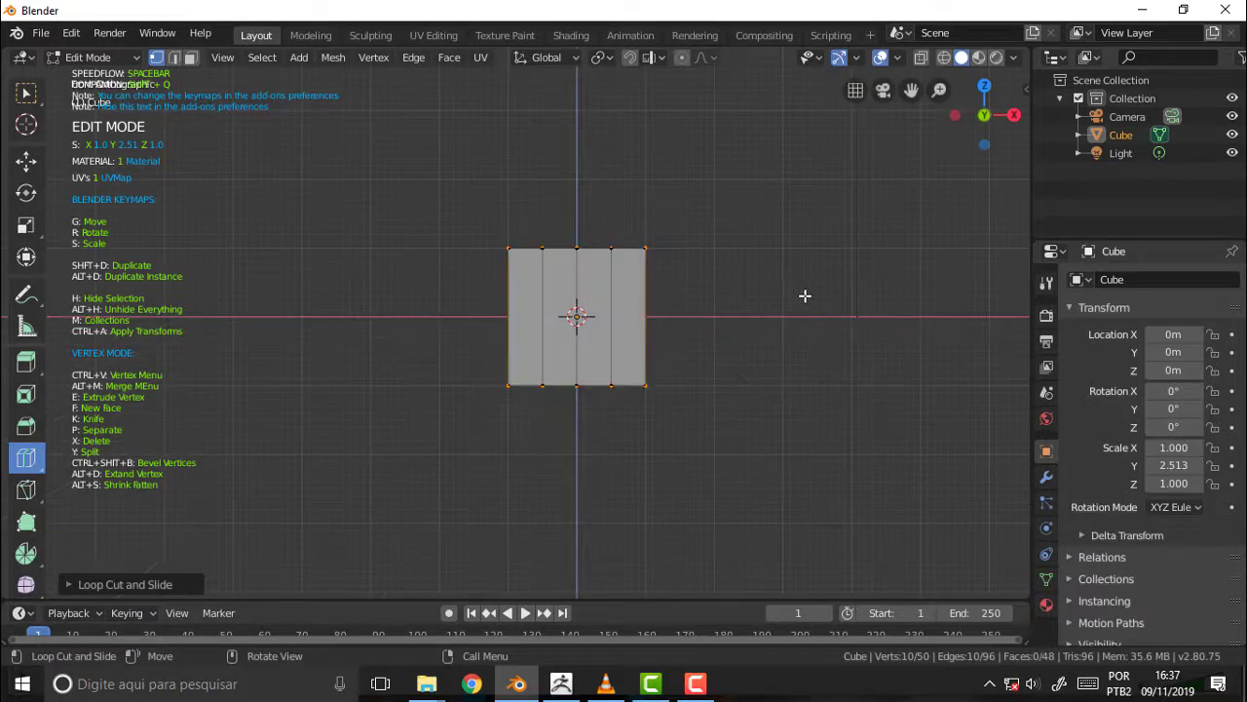
scroll(818, 321, "up", 2)
scroll(830, 346, "down", 1)
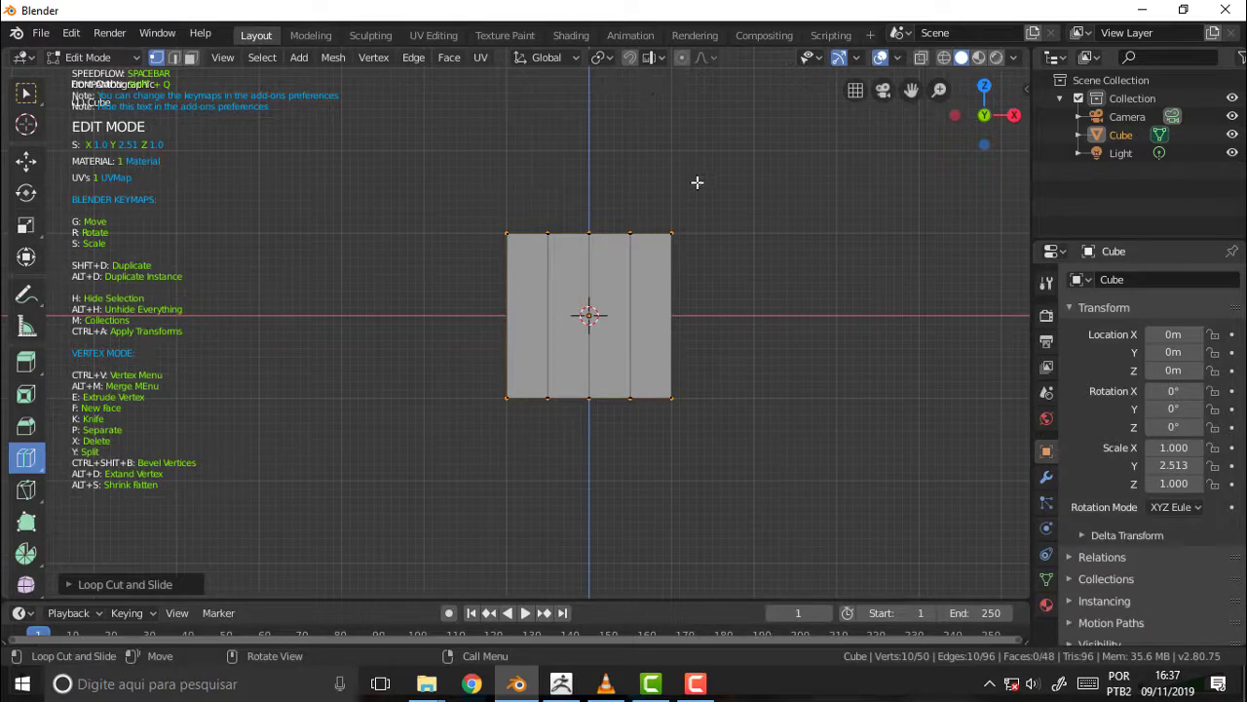
key("shift+a")
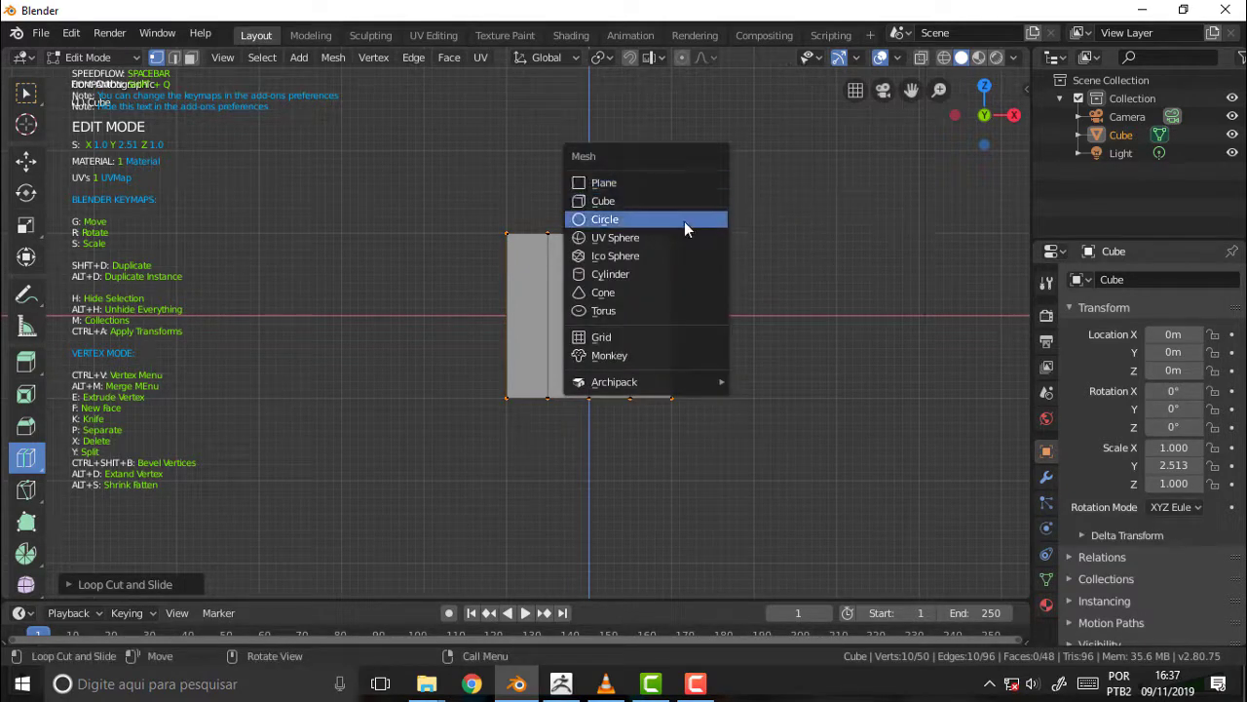
Step: Return to Object Mode and add a separate Circle object to the scene
left_click(684, 221)
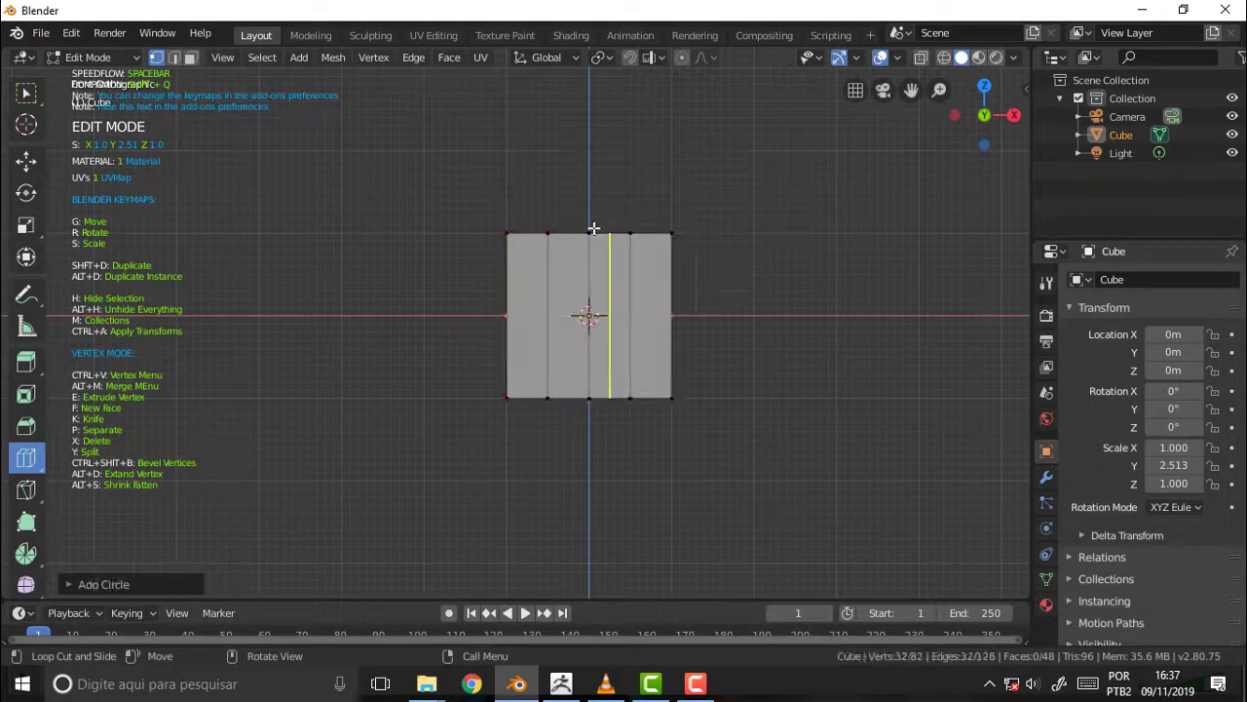
left_click(102, 59)
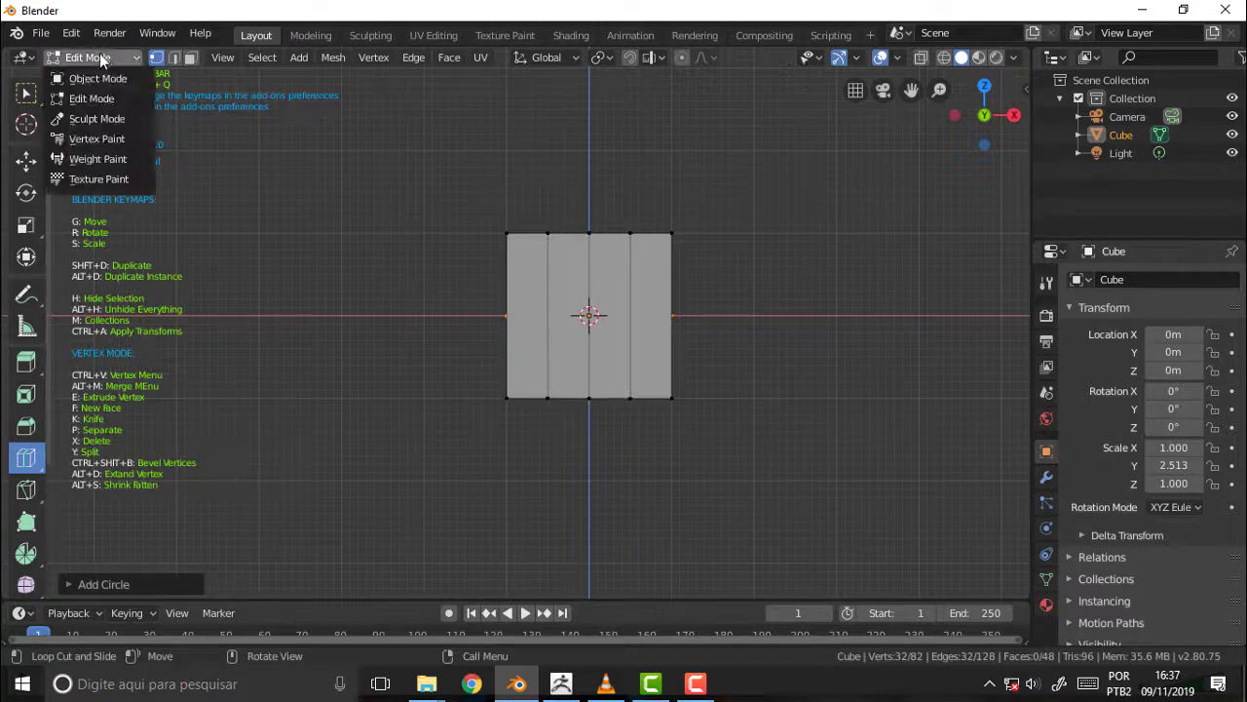
left_click(105, 84)
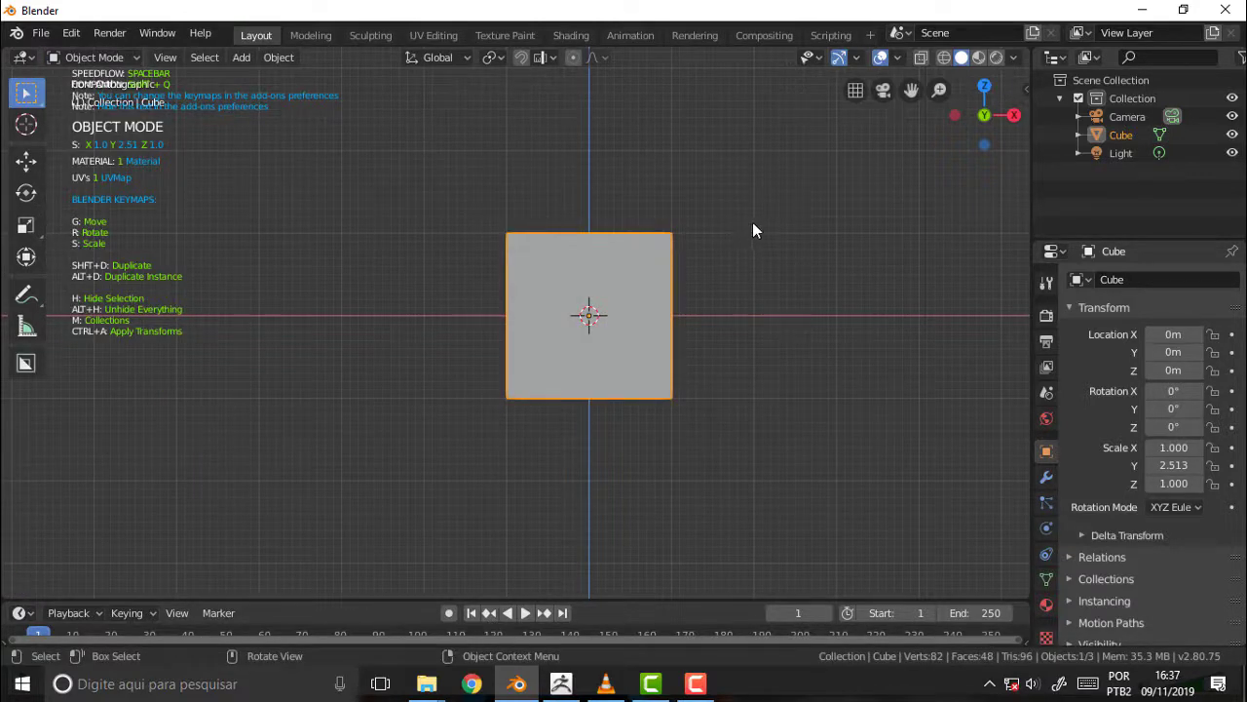
key("shift+a")
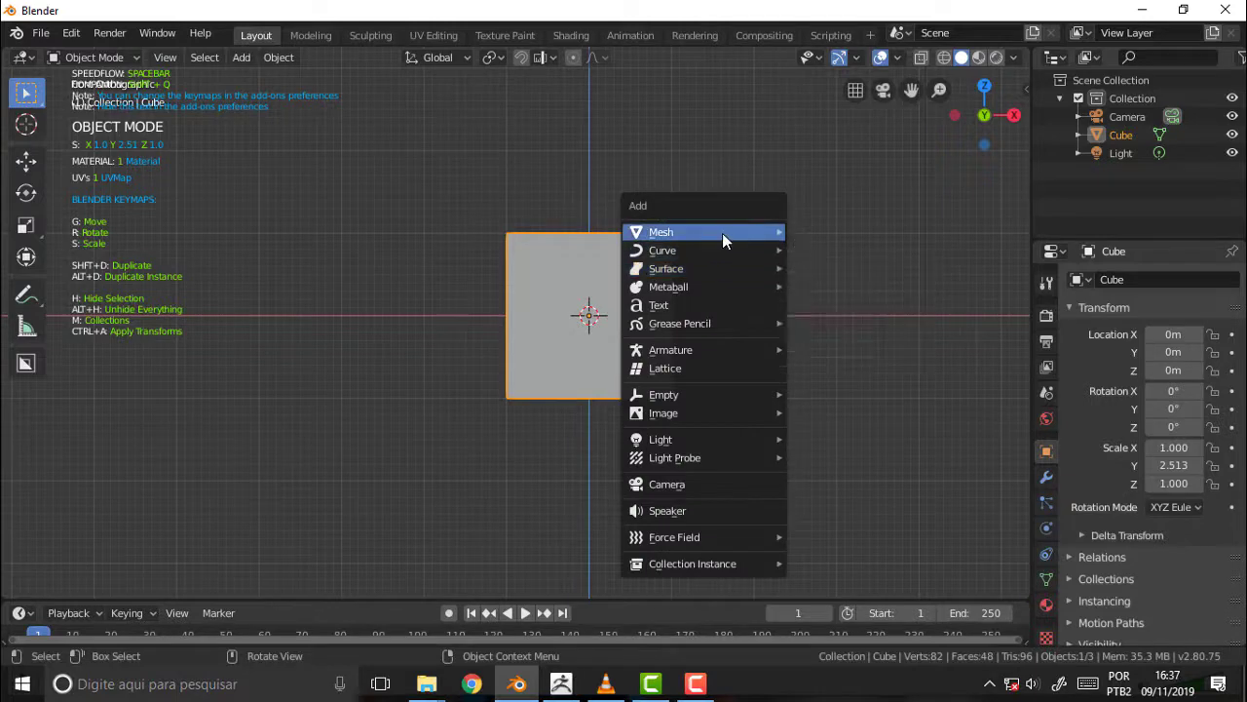
mouse_move(703, 232)
left_click(847, 267)
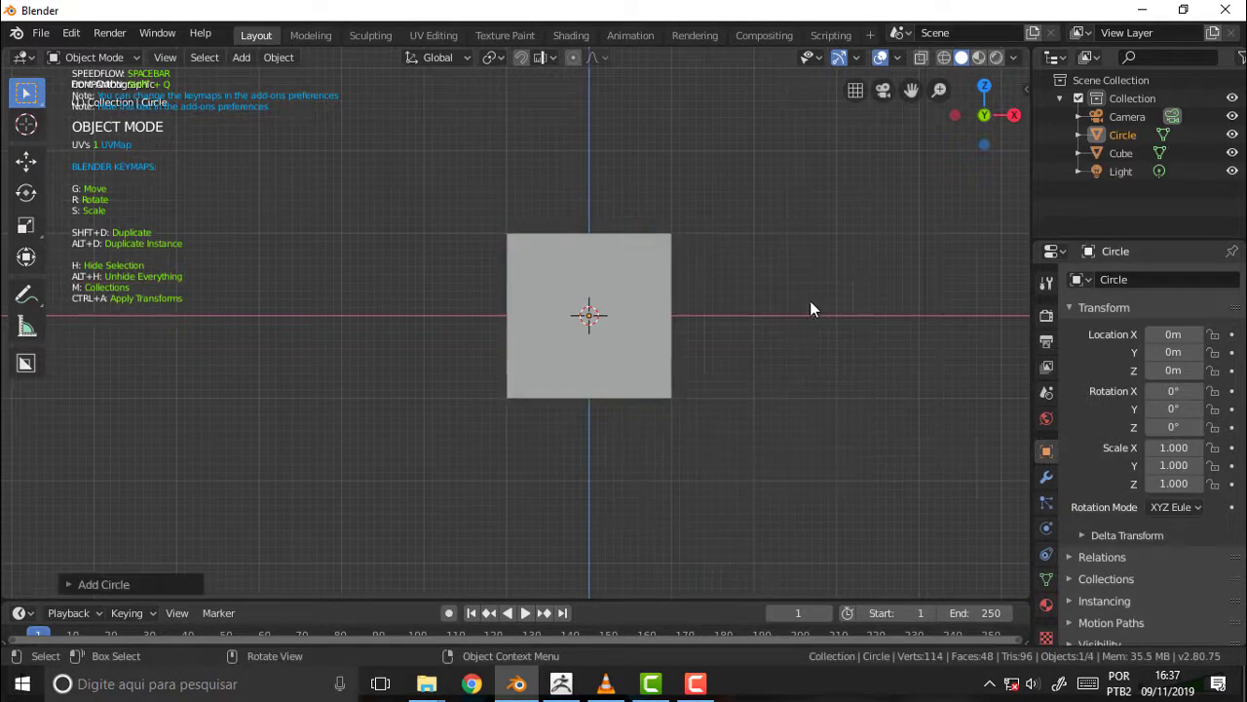
Step: Raise the circle along Z and stand it upright with a 90° X rotation
key("g")
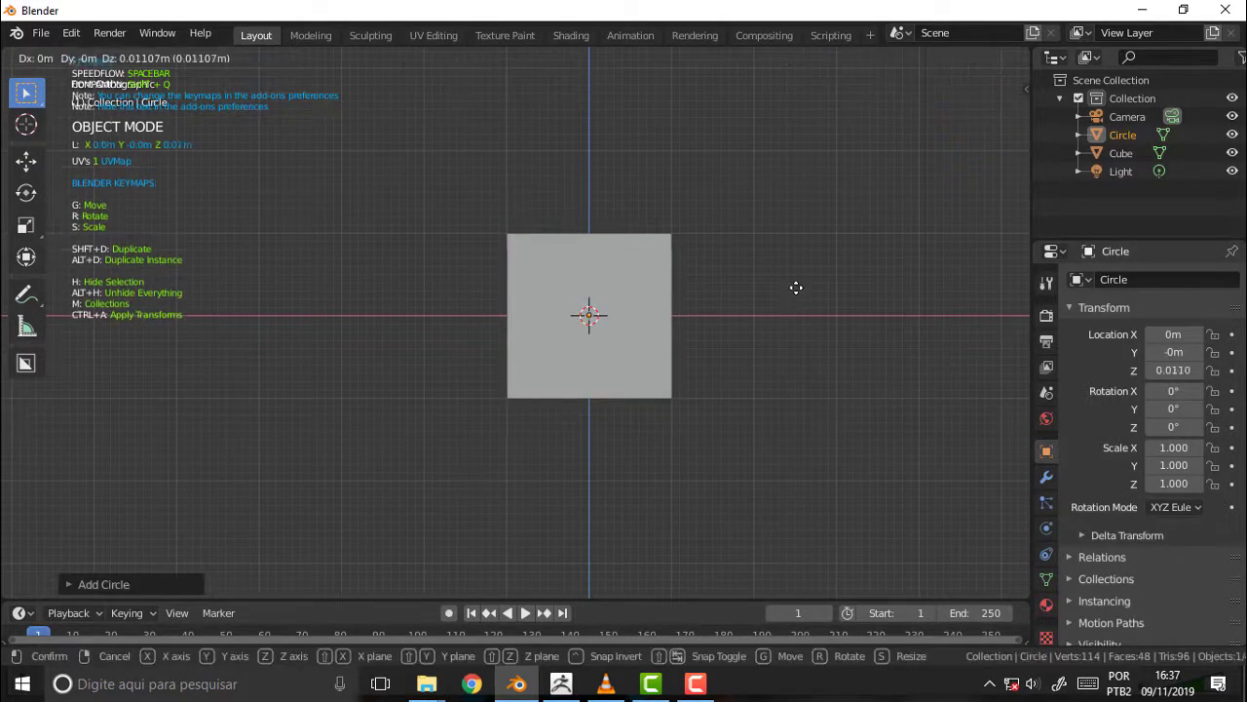
key("z")
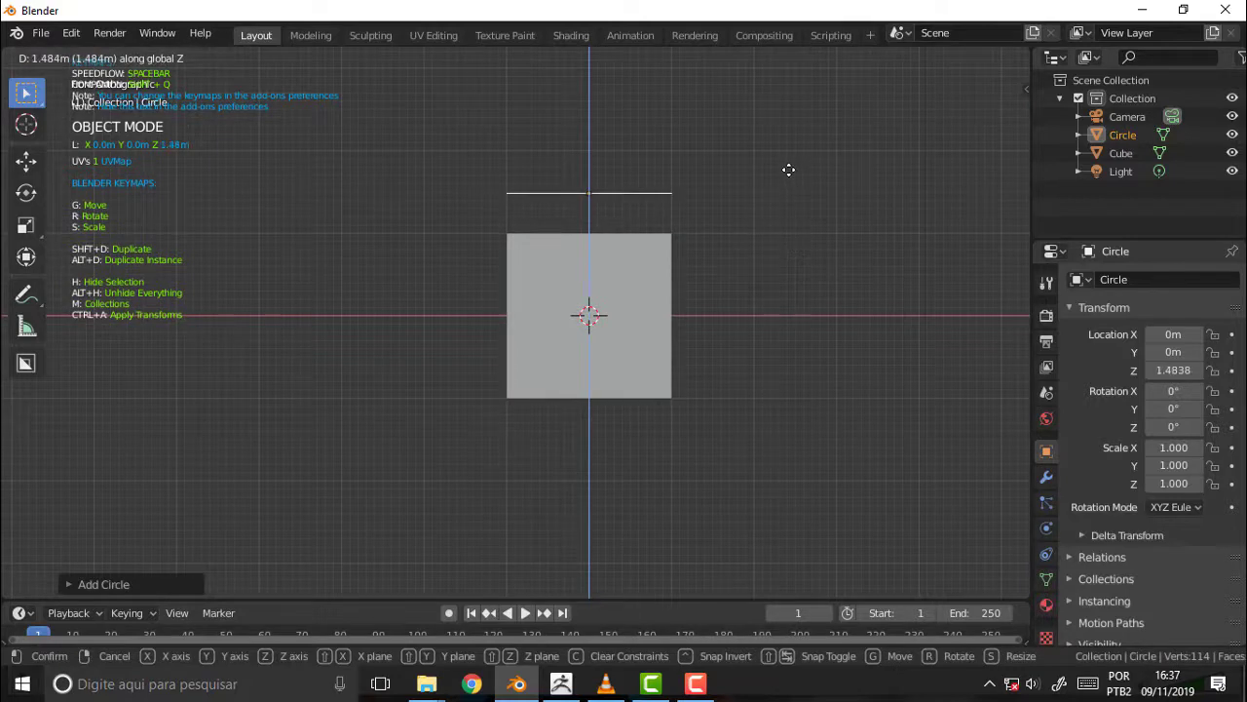
left_click(786, 159)
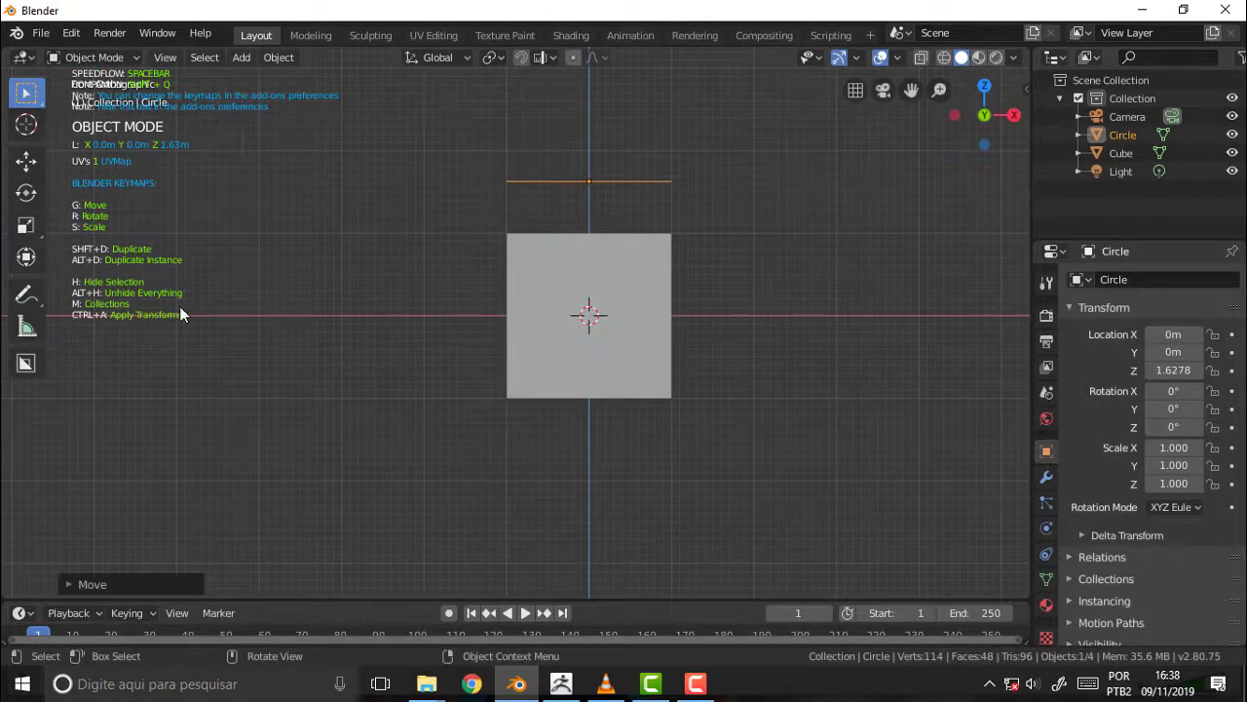
key("r")
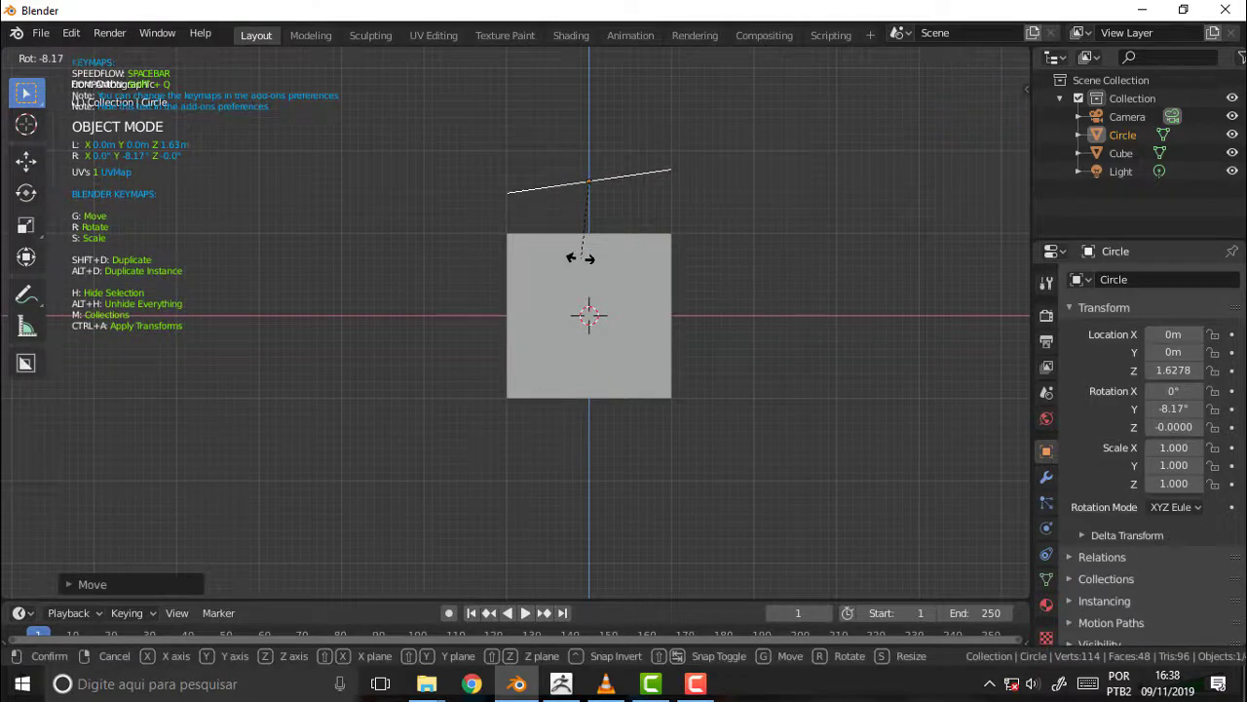
key("x")
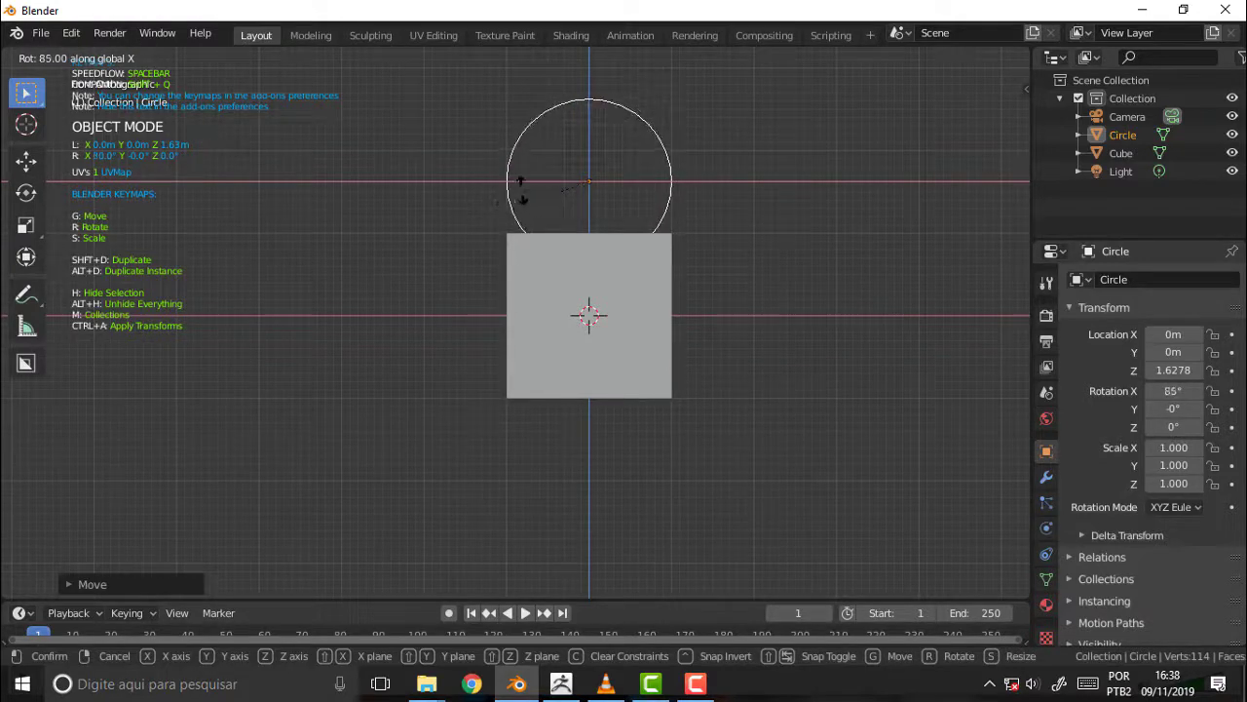
left_click(527, 183)
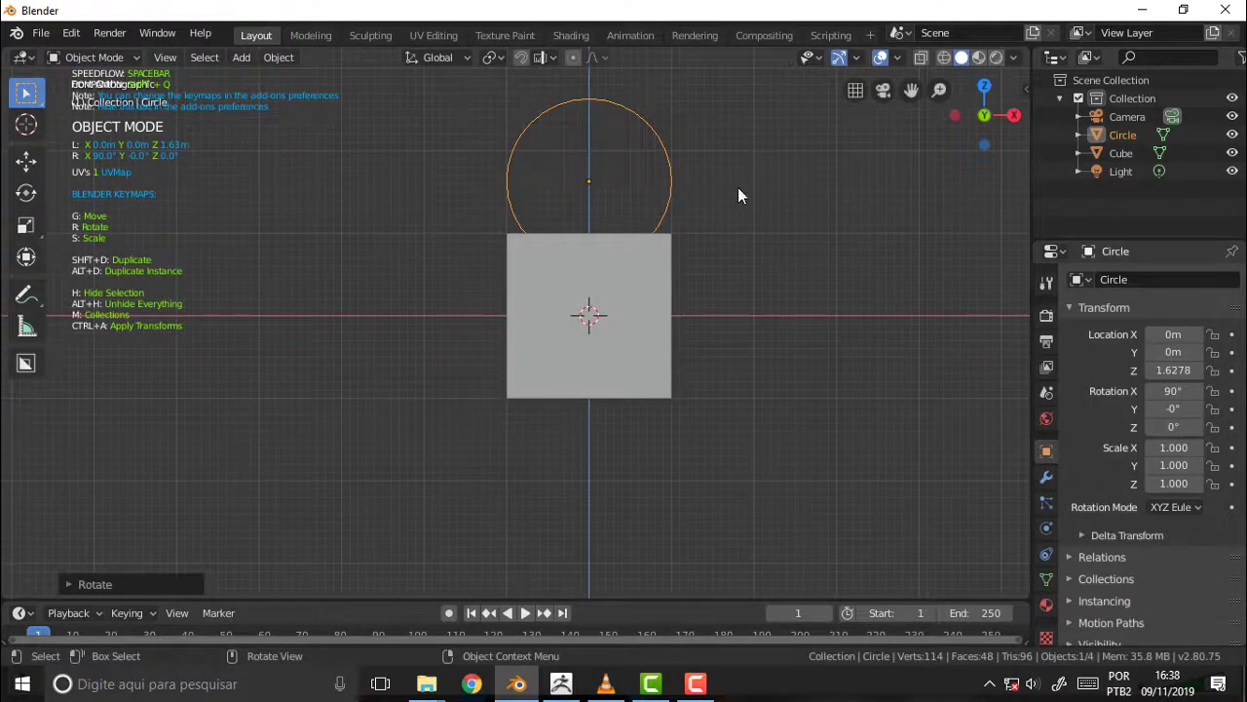
Step: Lower the circle to Z 1.0077 so it rests on the cube's top
key("g")
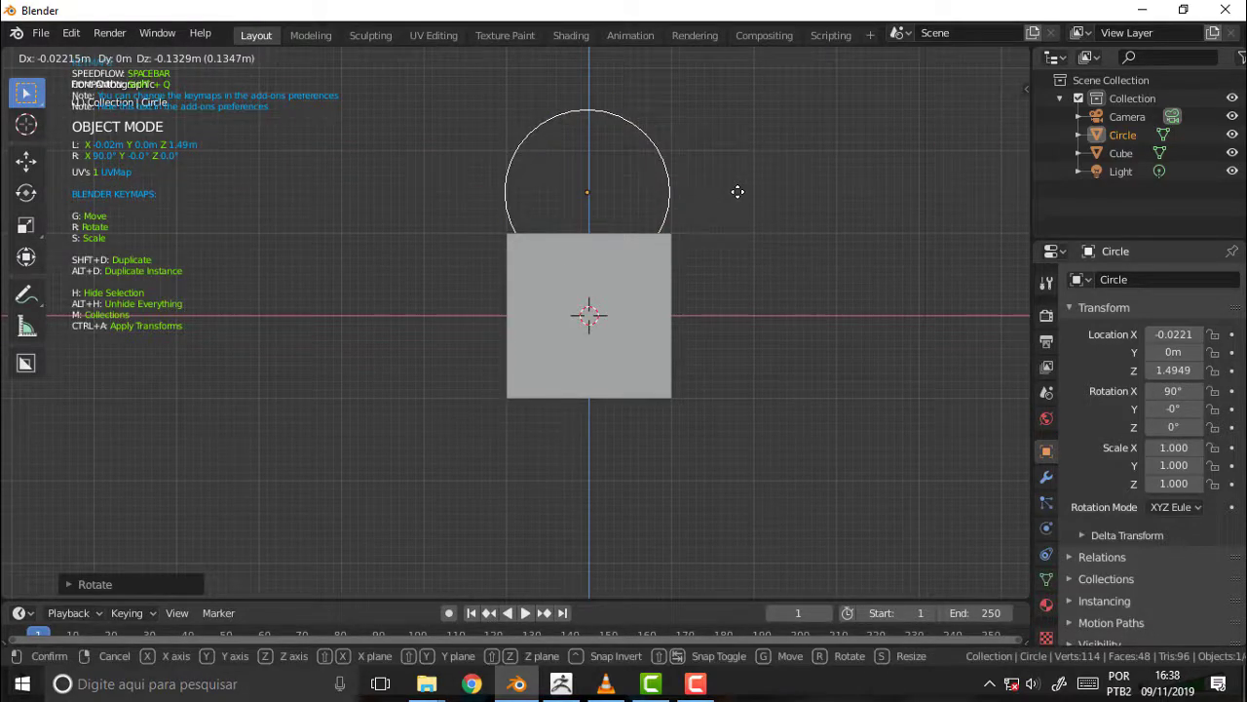
key("z")
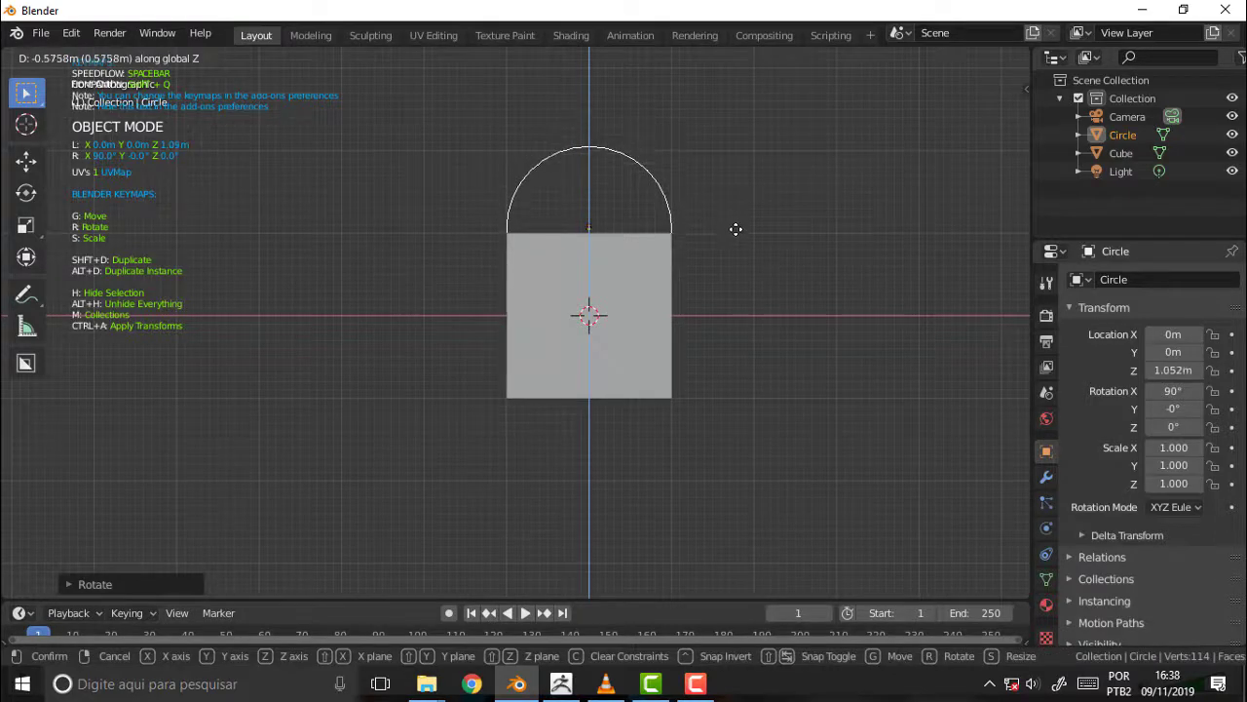
left_click(736, 232)
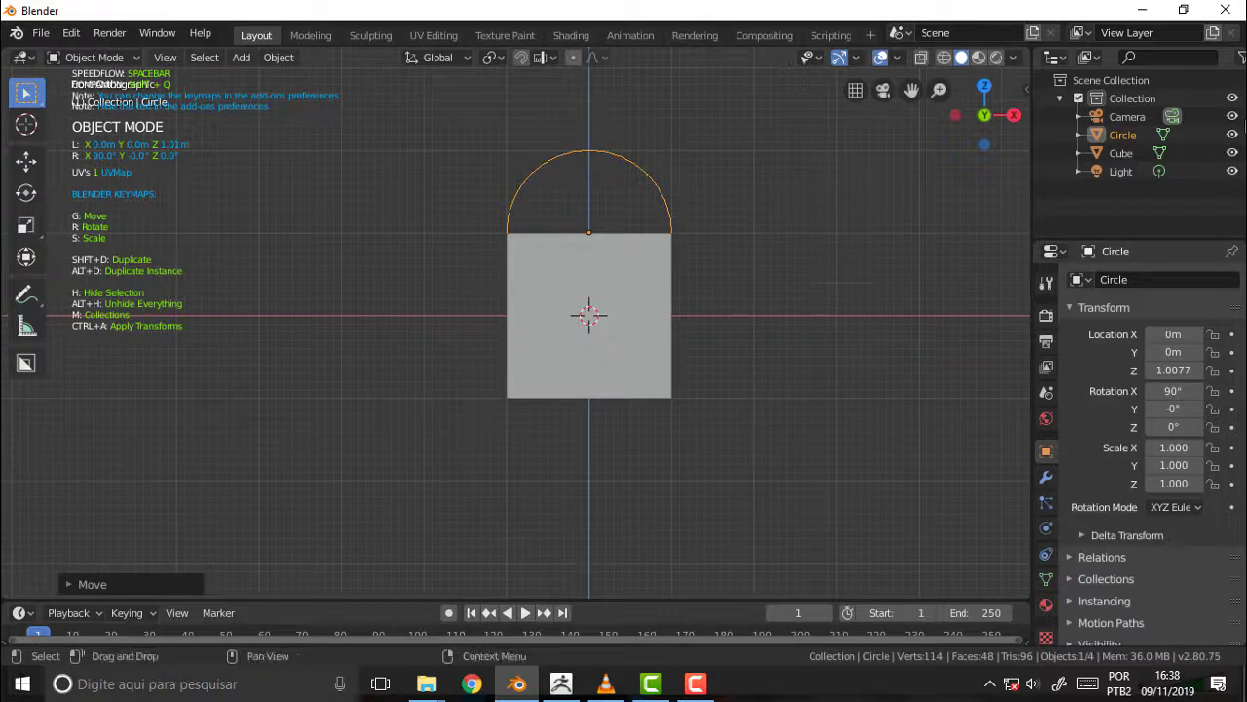
Step: Put the Cube back in Edit Mode with X-ray on and select its top-centre vertex column
left_click(1145, 155)
left_click(56, 54)
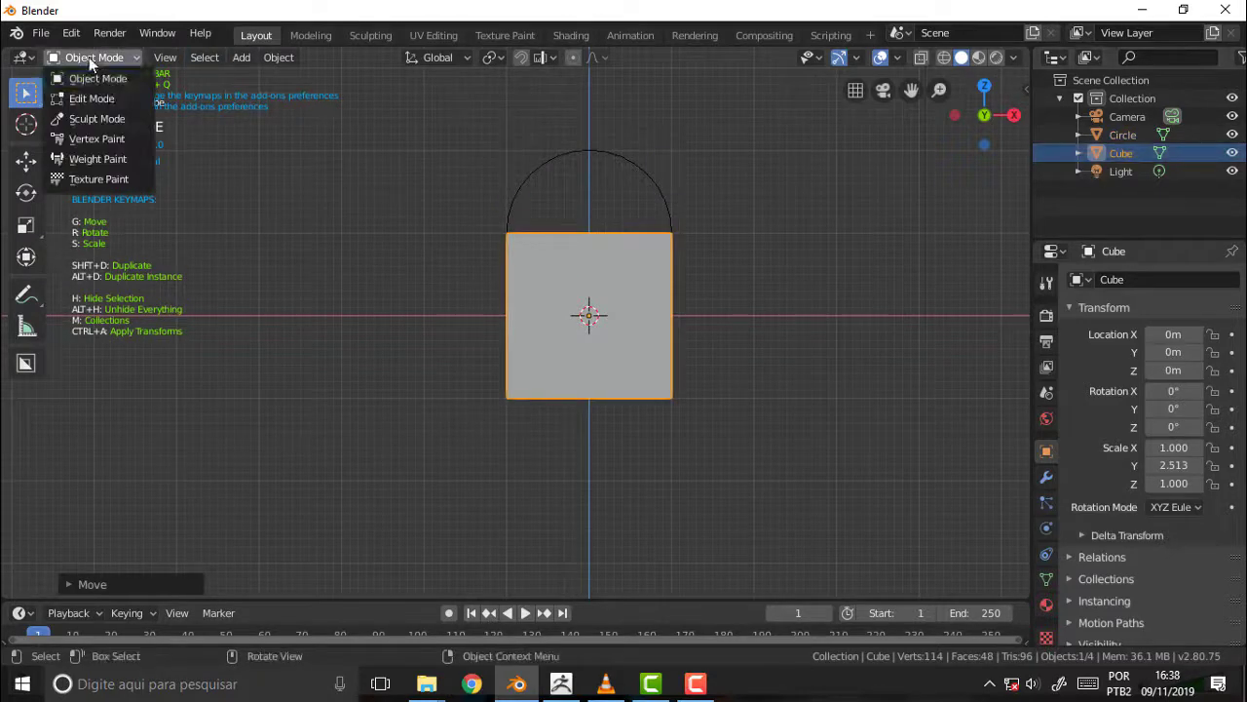
left_click(93, 95)
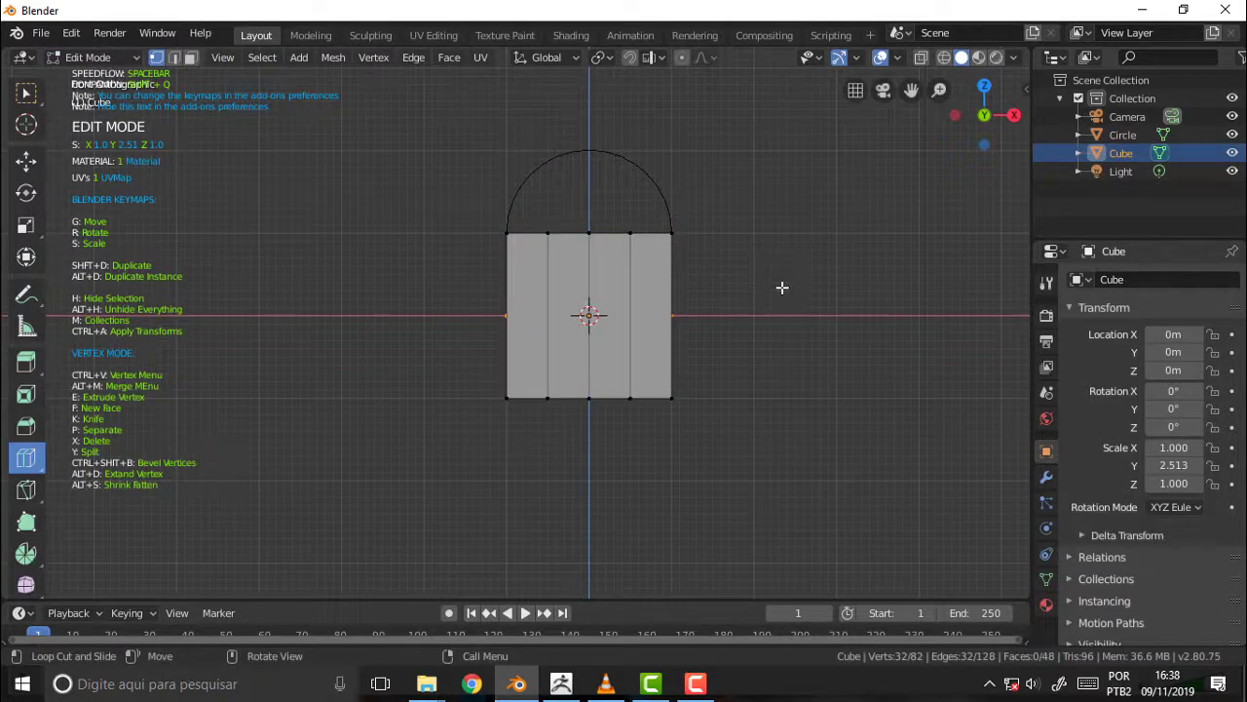
left_click(921, 56)
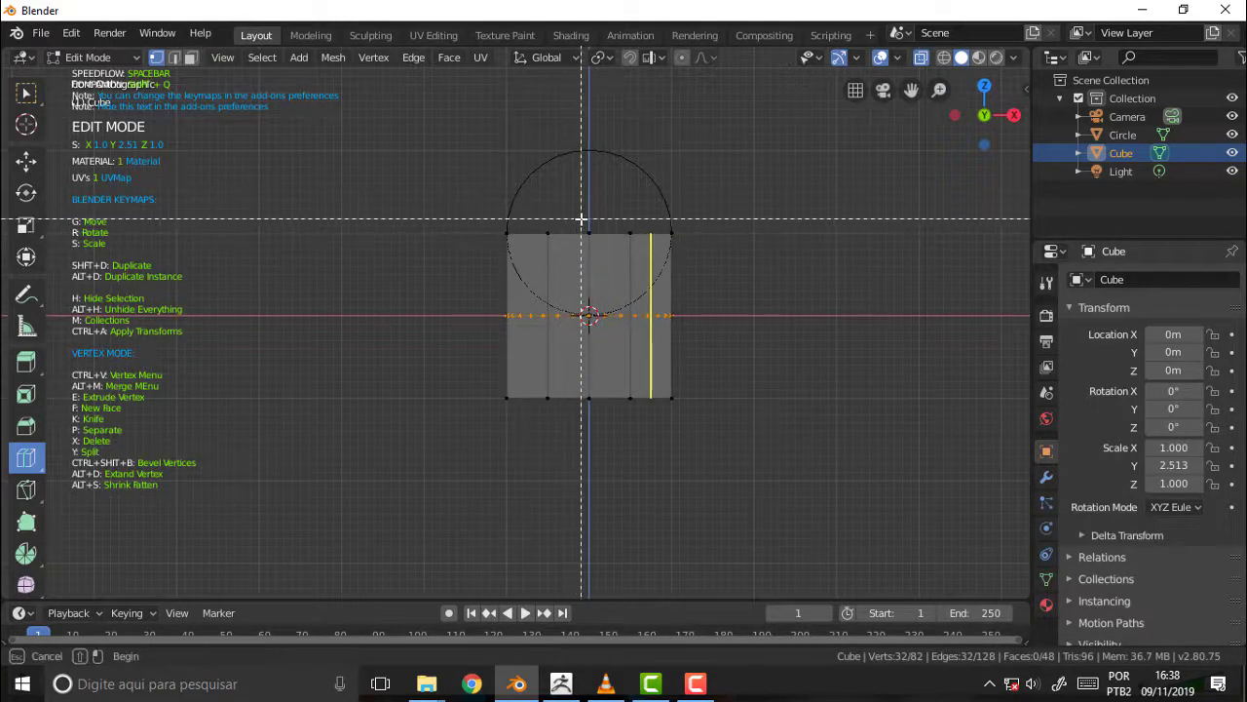
left_click_drag(576, 217, 608, 246, "shift")
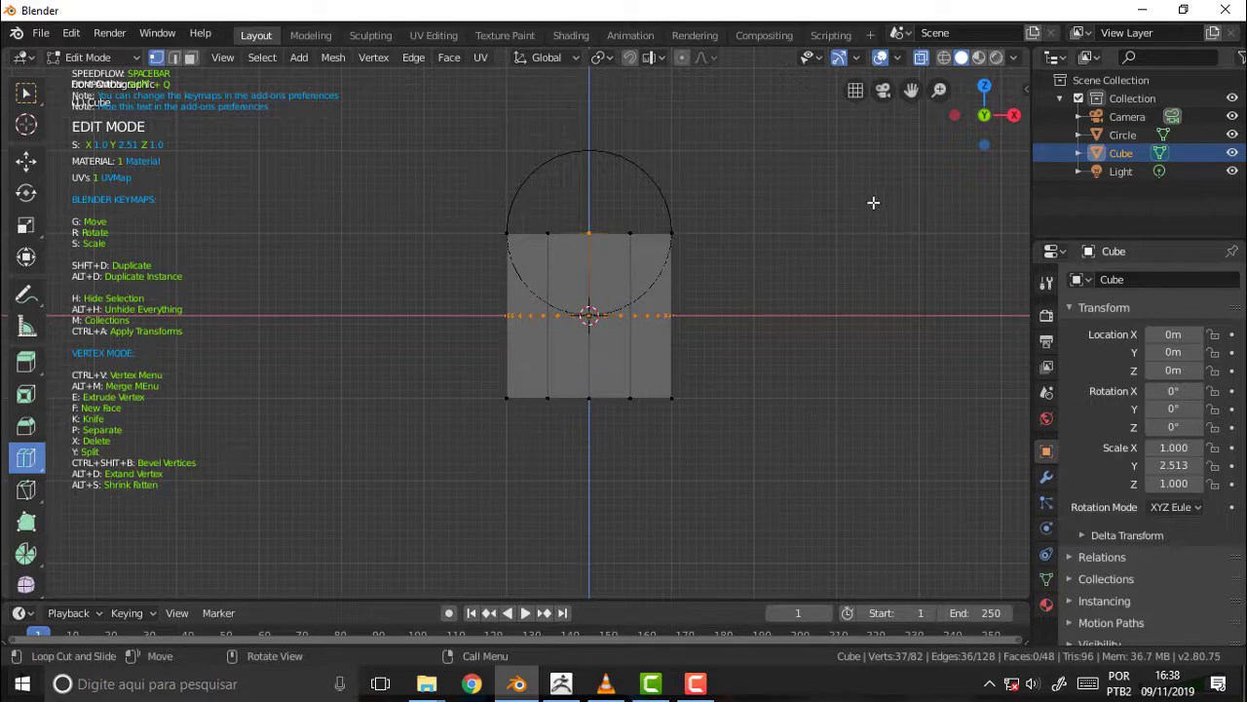
Step: Switch from Loop Cut to box selection and go to Front Orthographic view
mouse_move(872, 201)
middle_mouse_down()
mouse_move(831, 280)
mouse_move(738, 234)
middle_mouse_up()
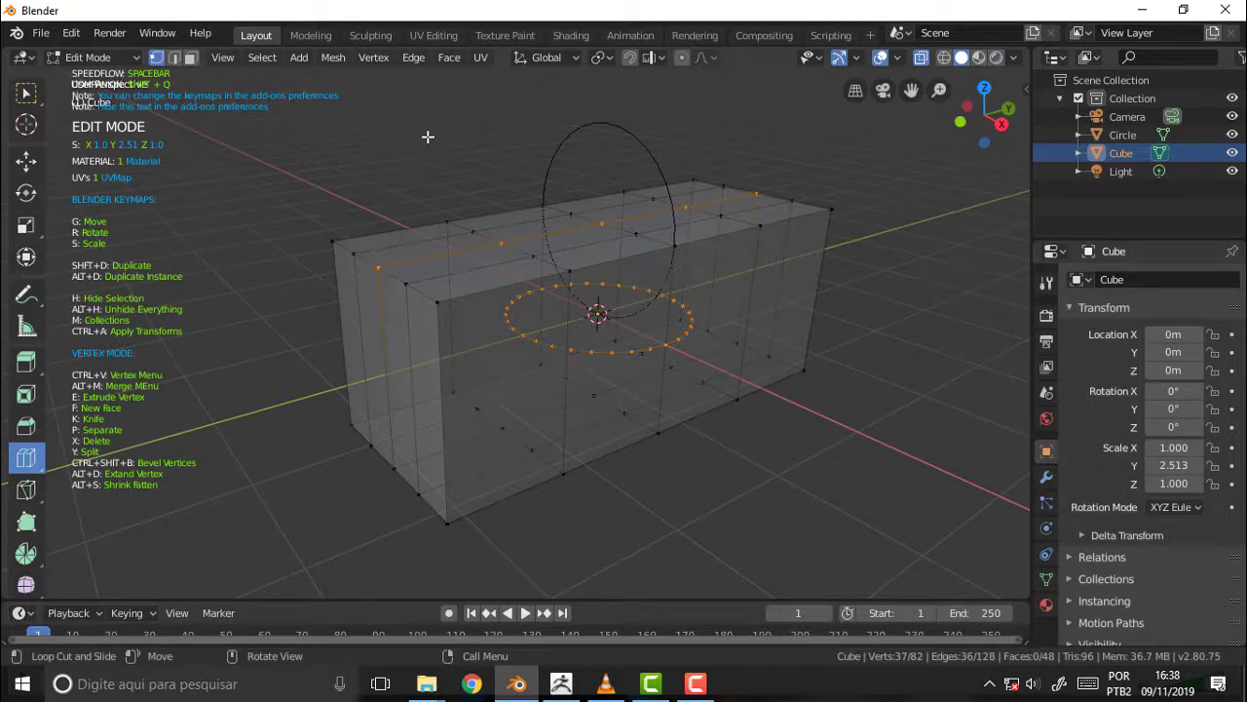
left_click(87, 56)
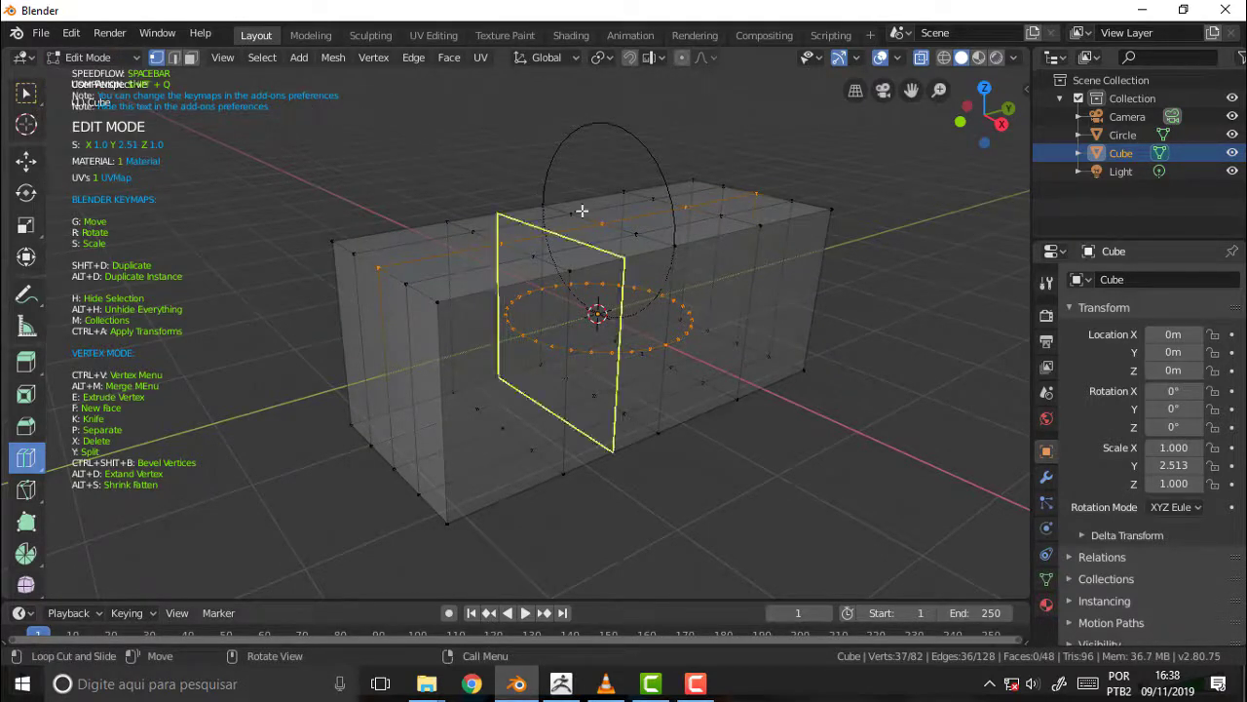
left_click(26, 93)
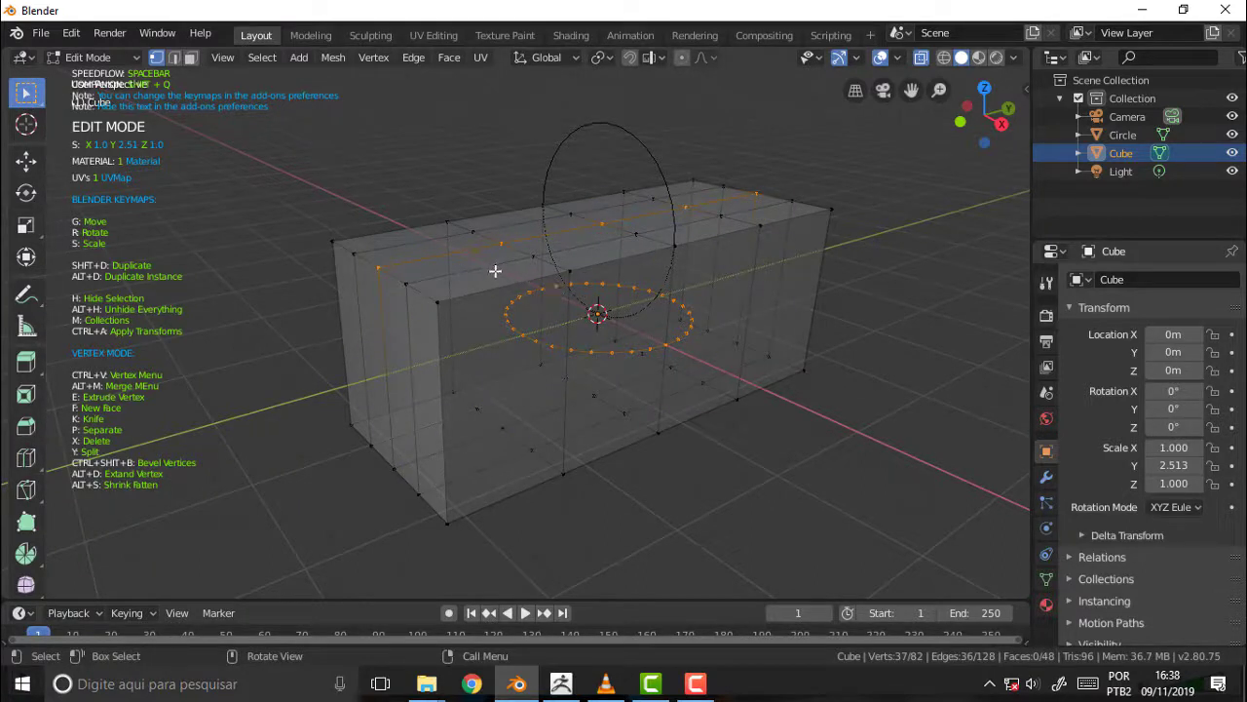
key("b")
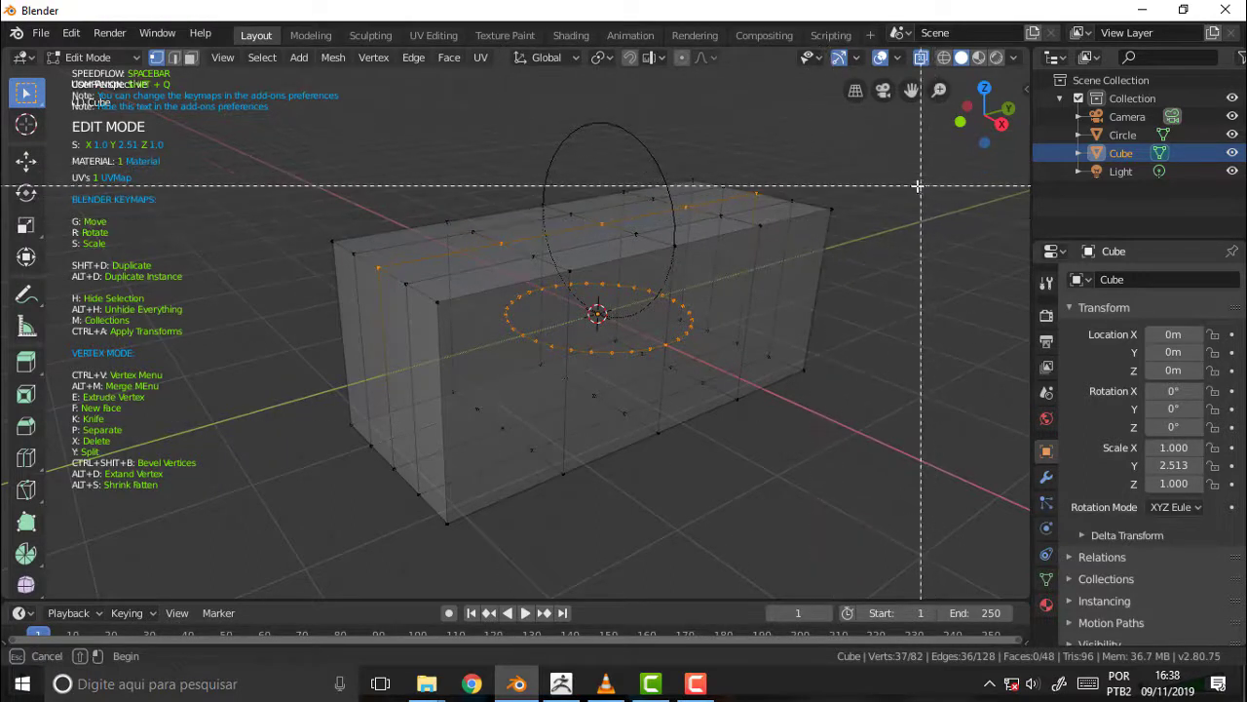
left_click_drag(921, 184, 975, 173)
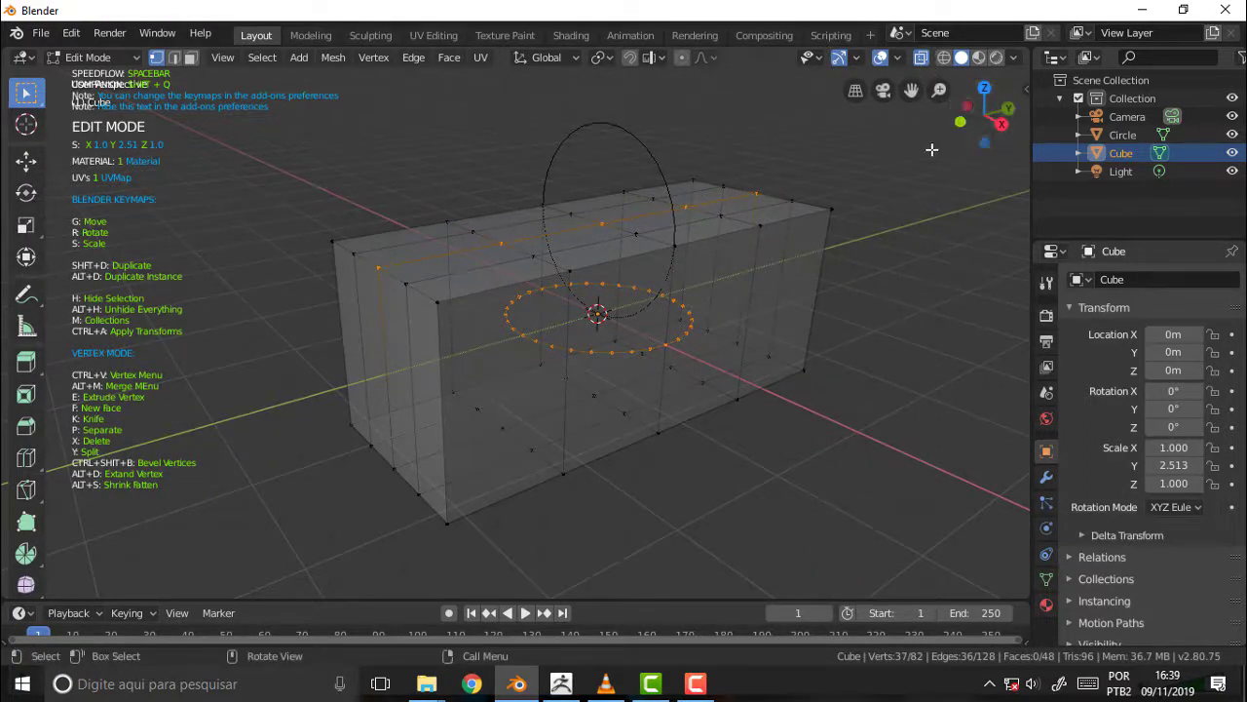
key("KP_1")
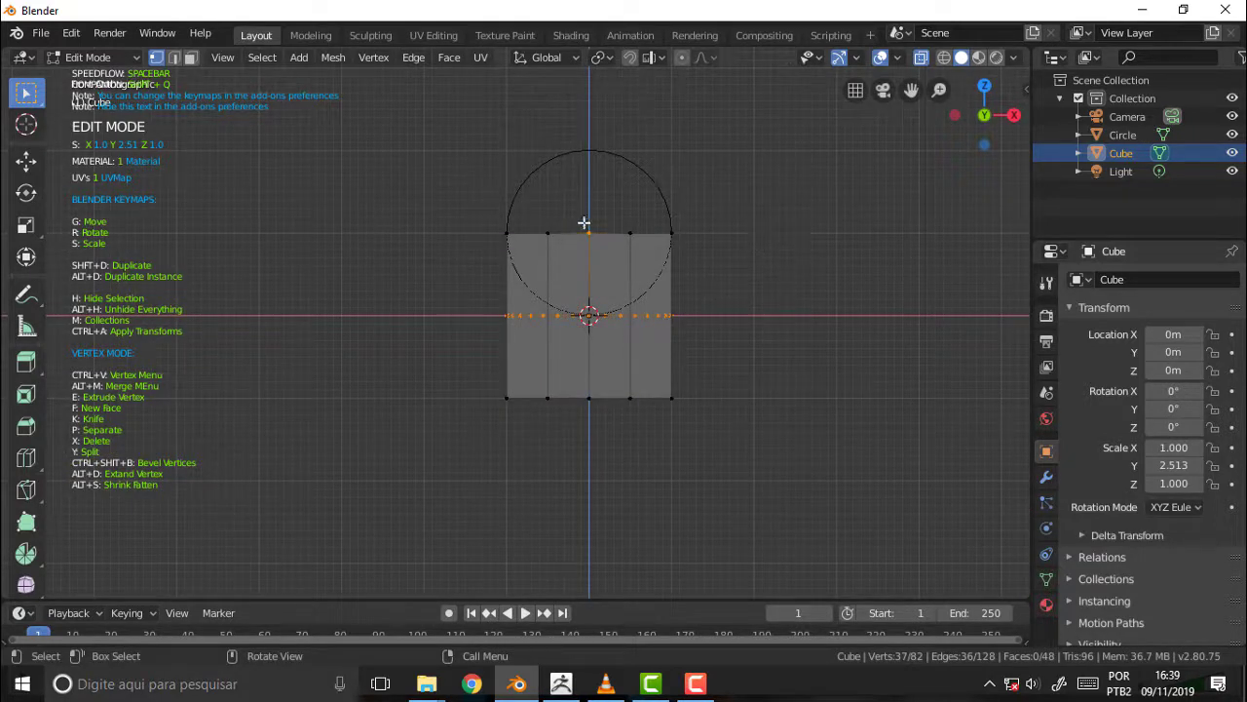
Step: Deselect the top vertex and delete the middle edge loop
left_click_drag(573, 219, 606, 245, "ctrl")
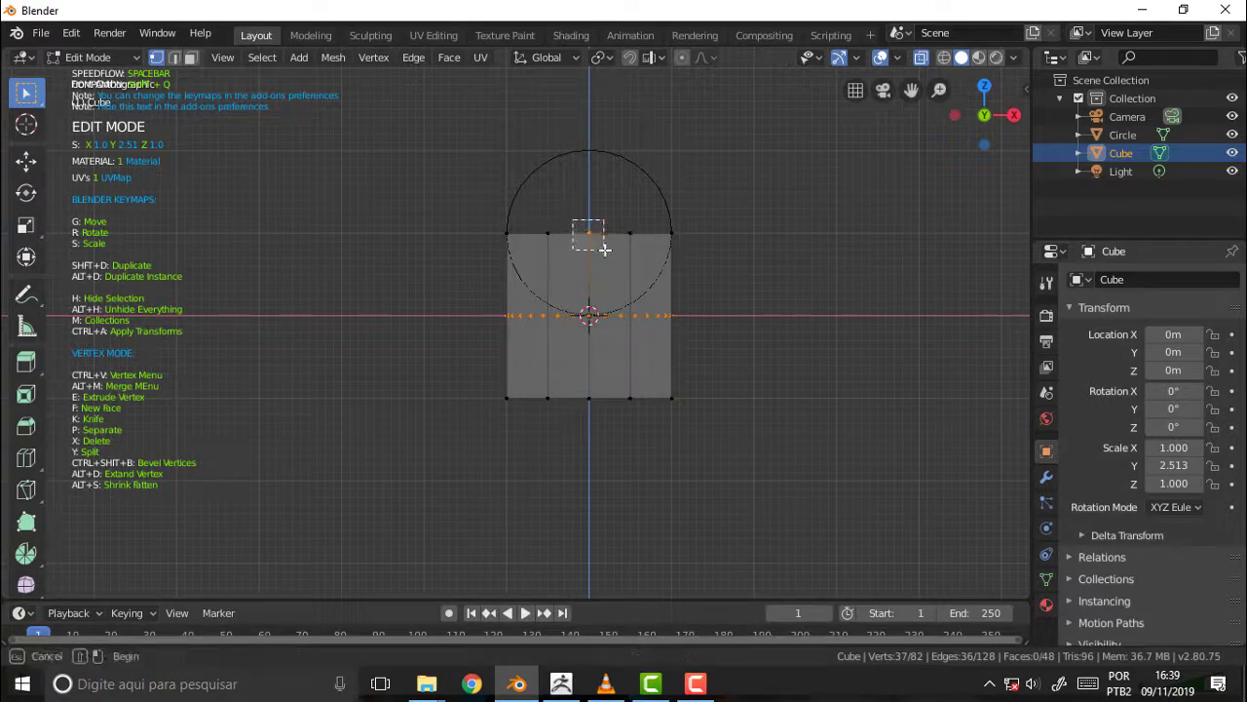
key("x")
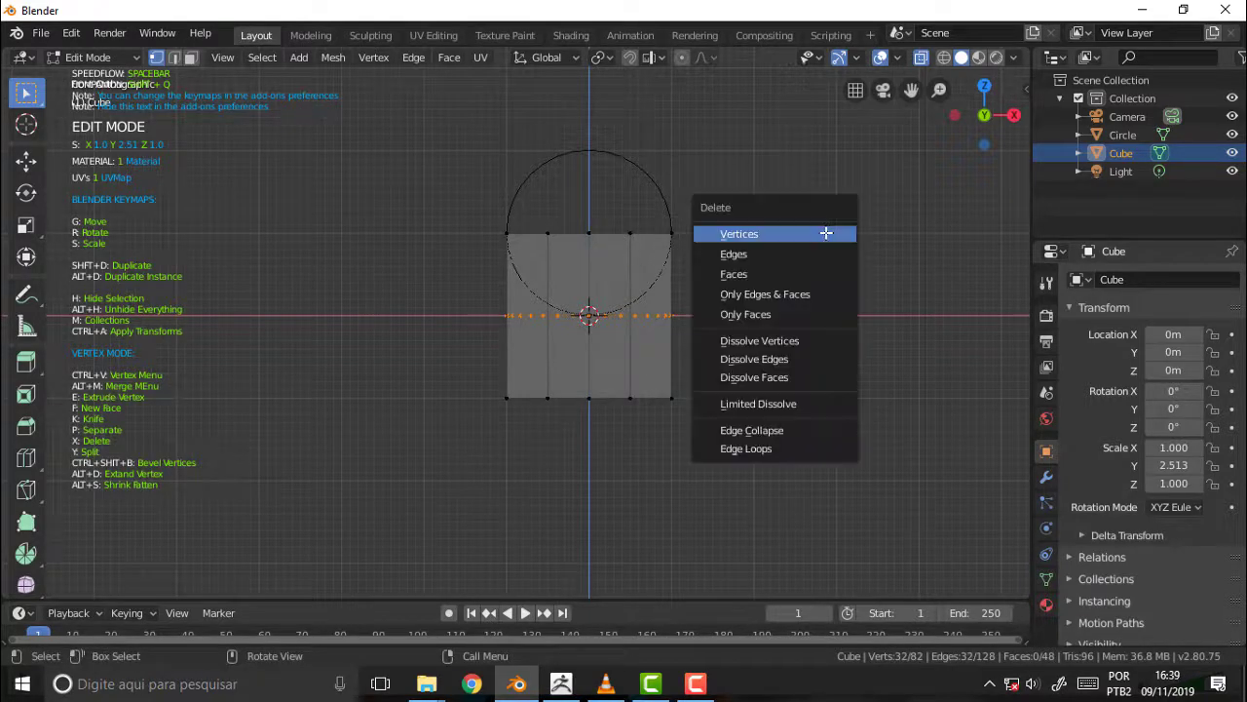
left_click(774, 255)
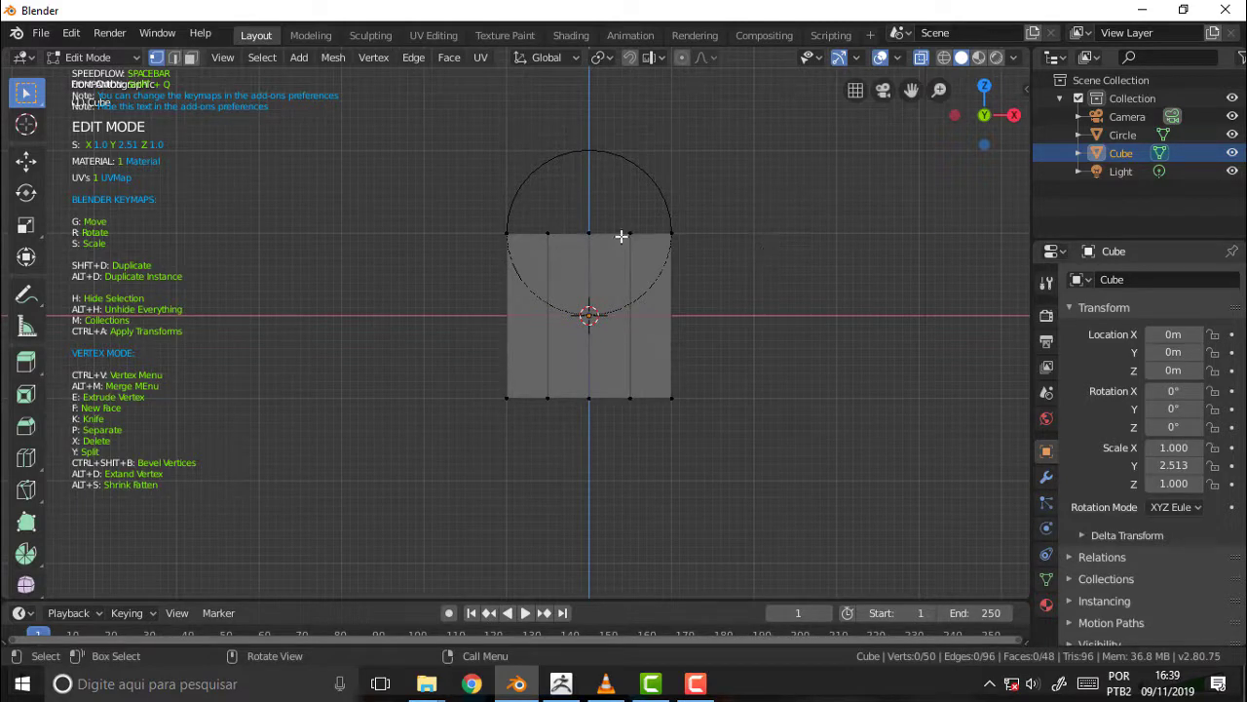
Step: Raise the top-centre vertices along Z into a peak touching the circle's top
left_click_drag(572, 214, 611, 259)
key("g")
key("z")
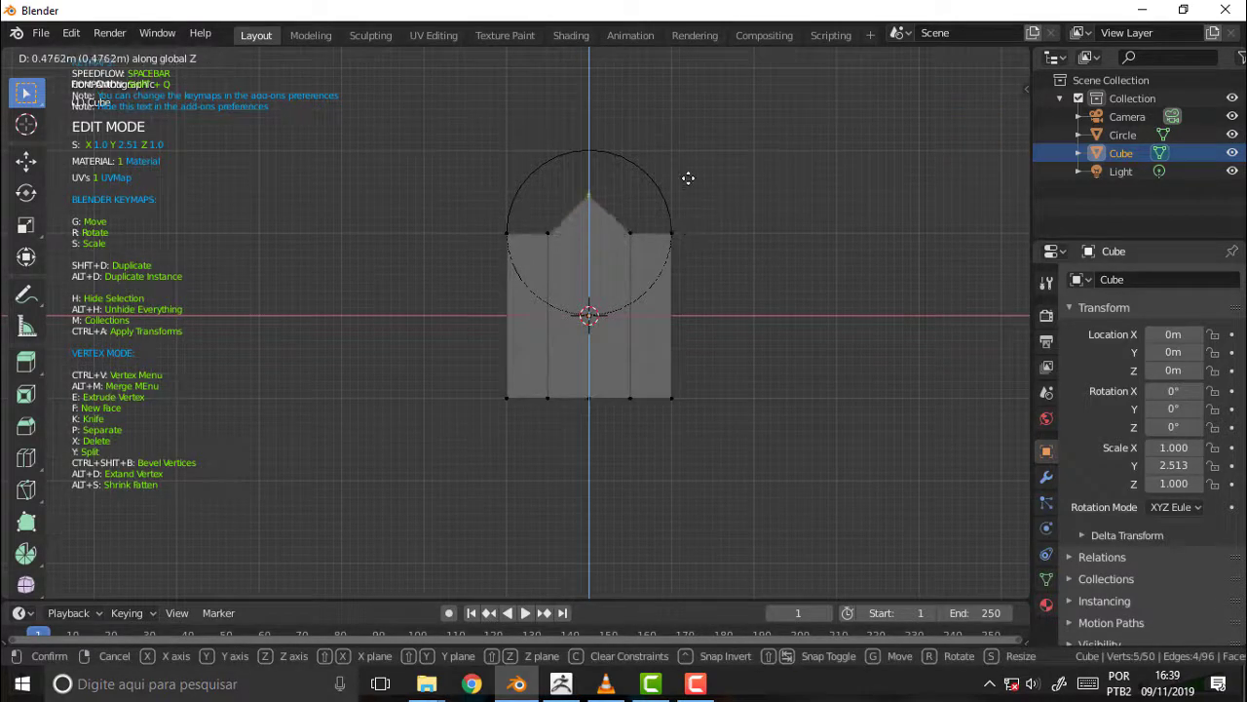
left_click(681, 143)
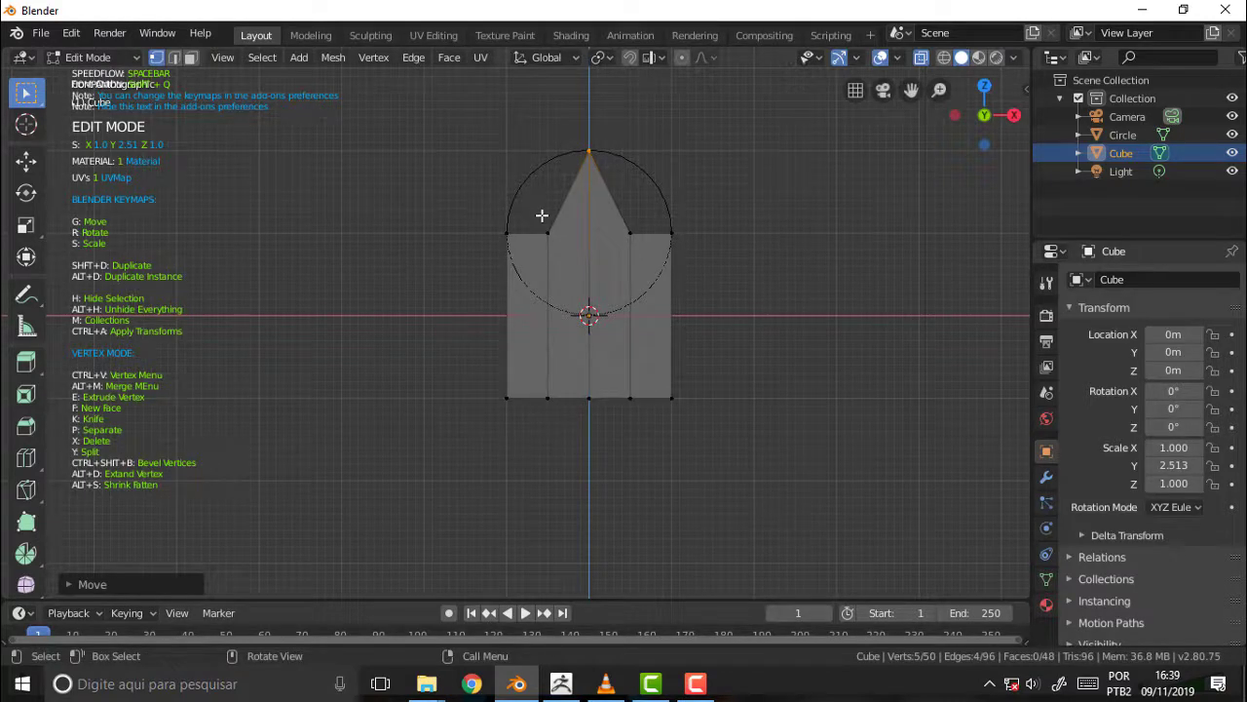
left_click(445, 160)
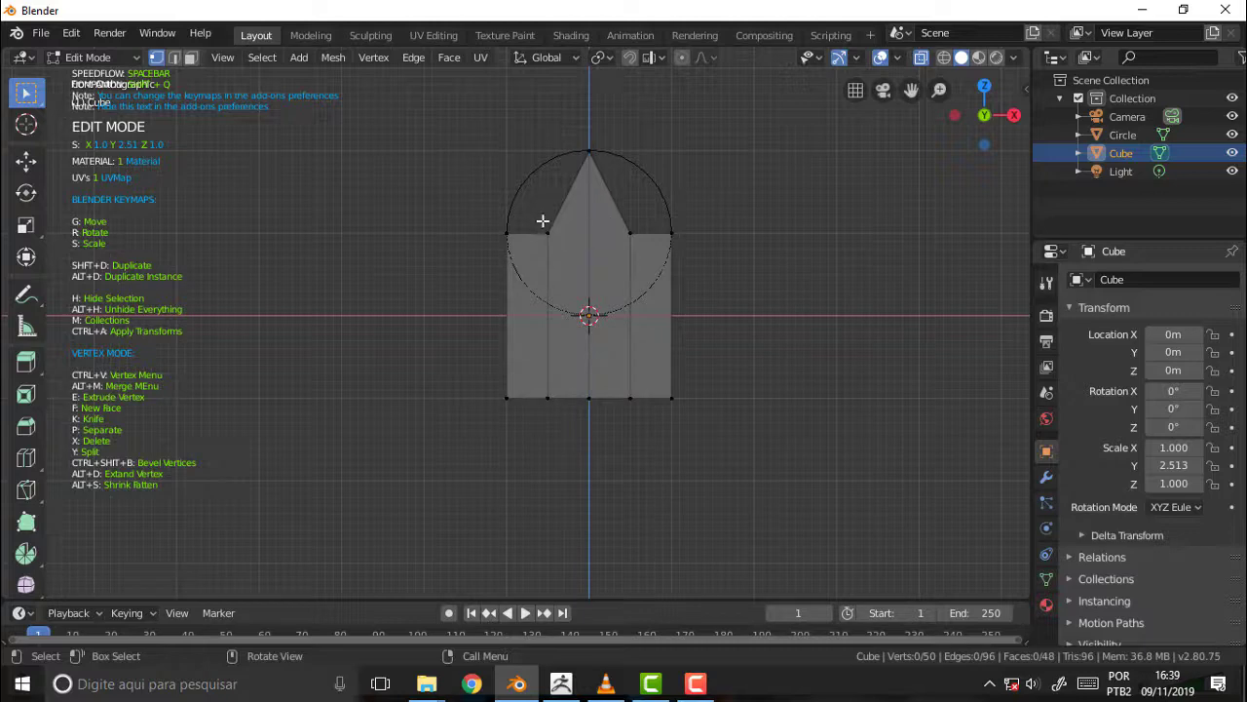
Step: Raise the top's two shoulder edges along Z onto the guide circle
left_click_drag(543, 221, 677, 252)
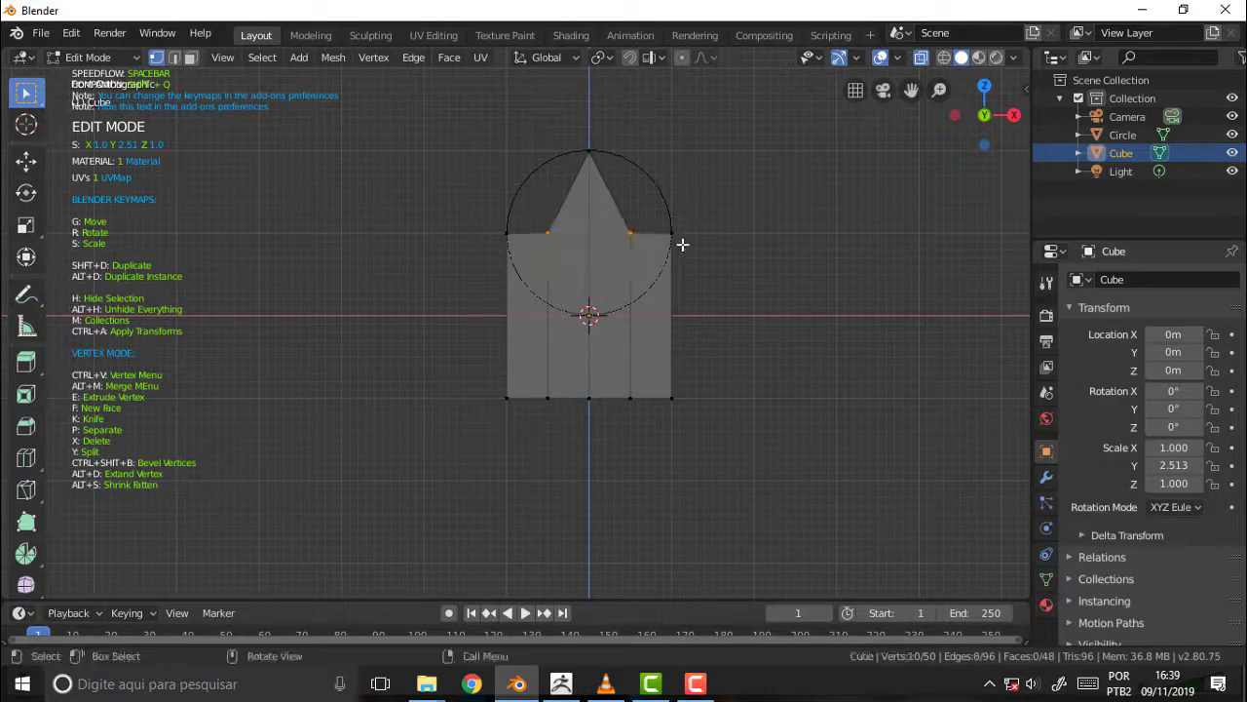
key("g")
key("z")
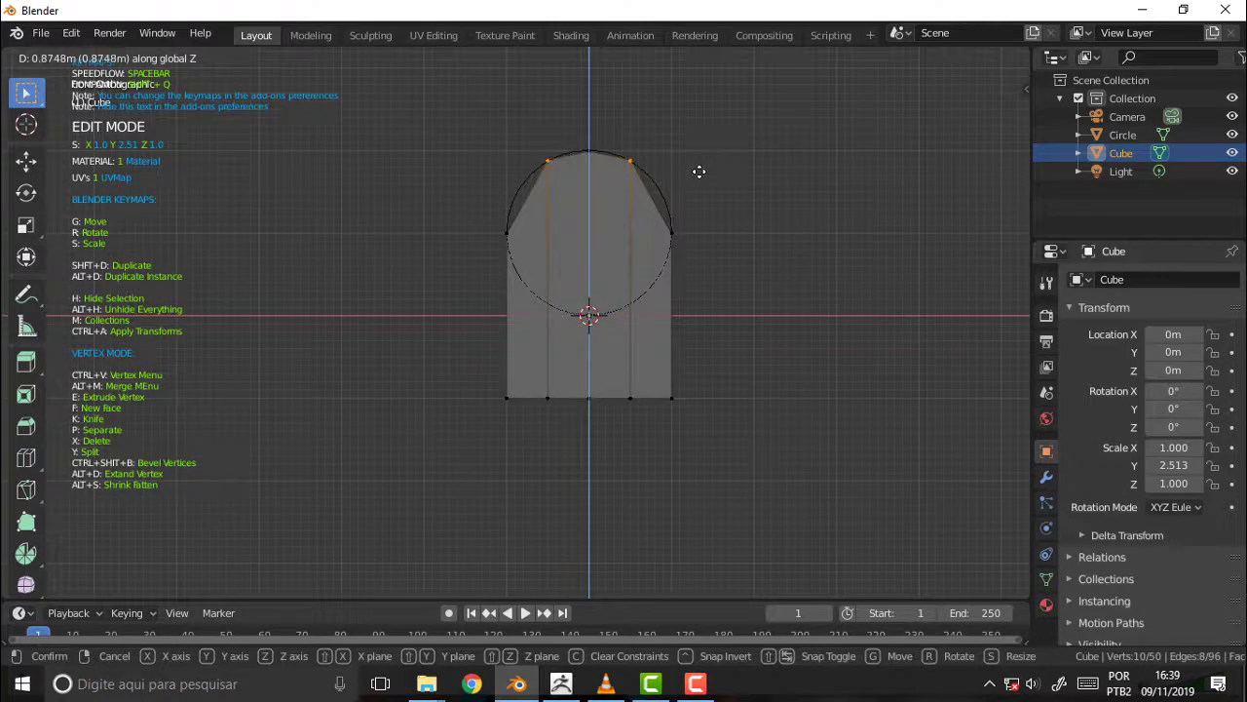
left_click(699, 172)
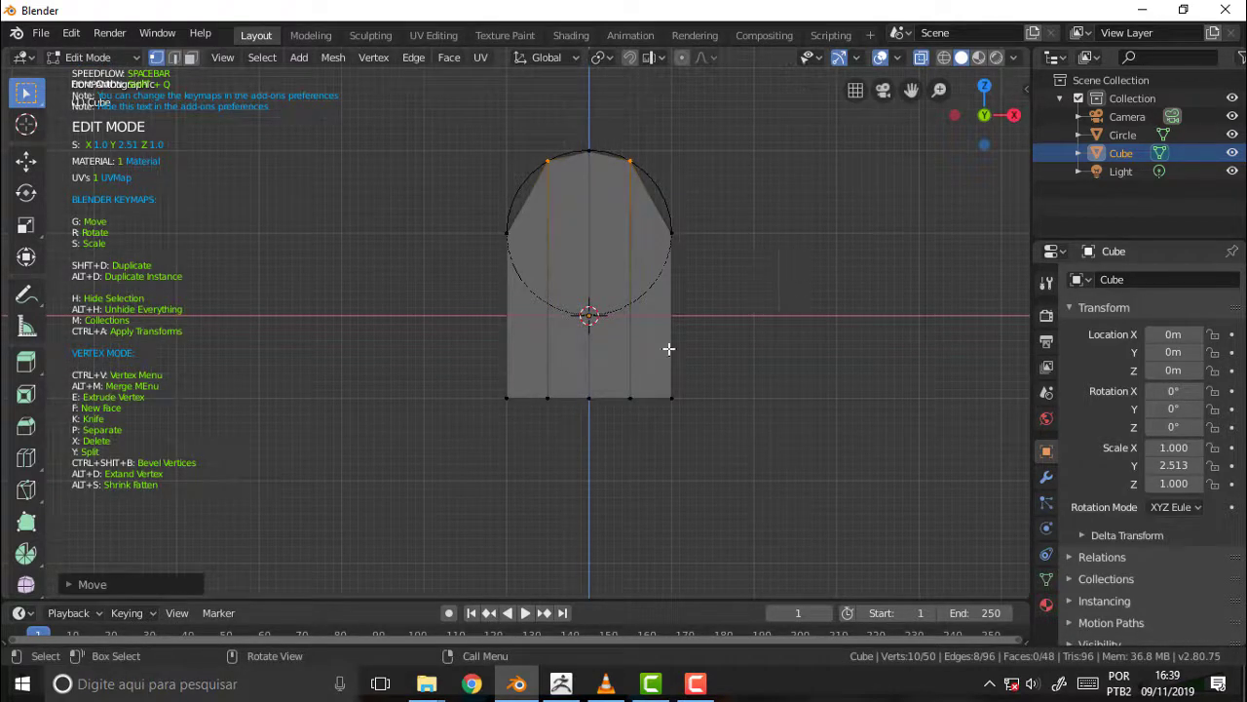
Step: Add new vertical edge loops beside the shoulders
left_click(26, 489)
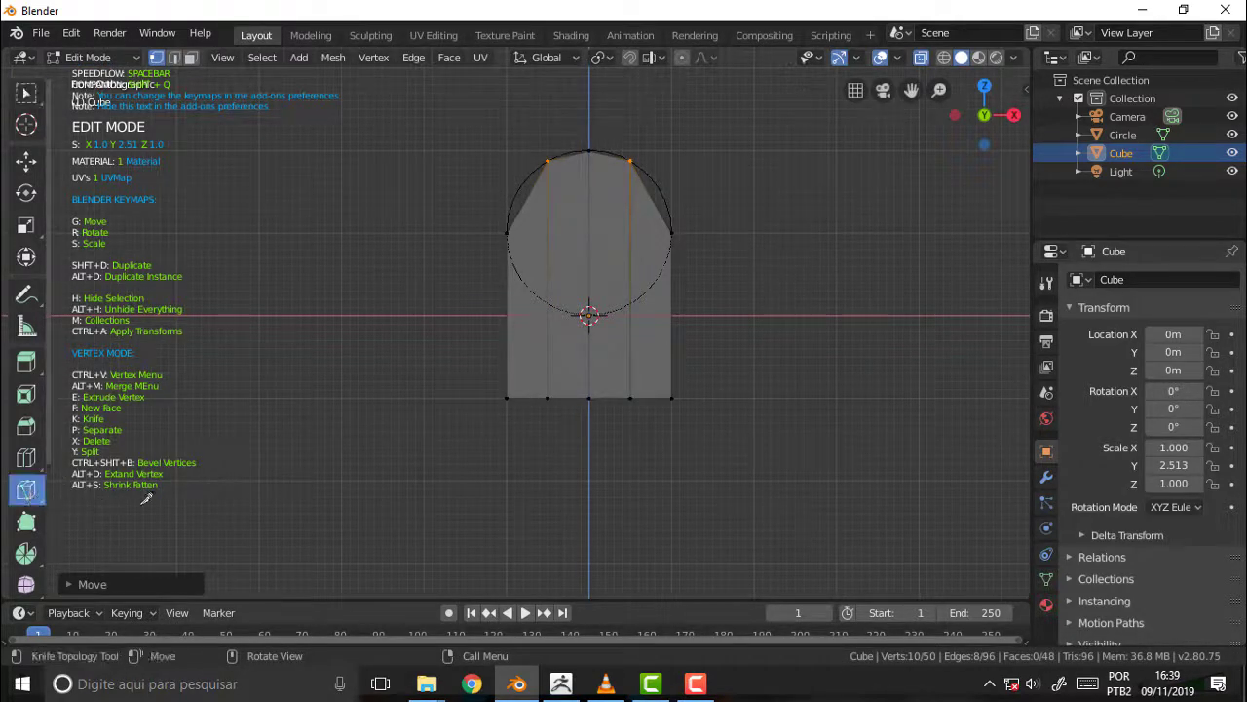
left_click(24, 460)
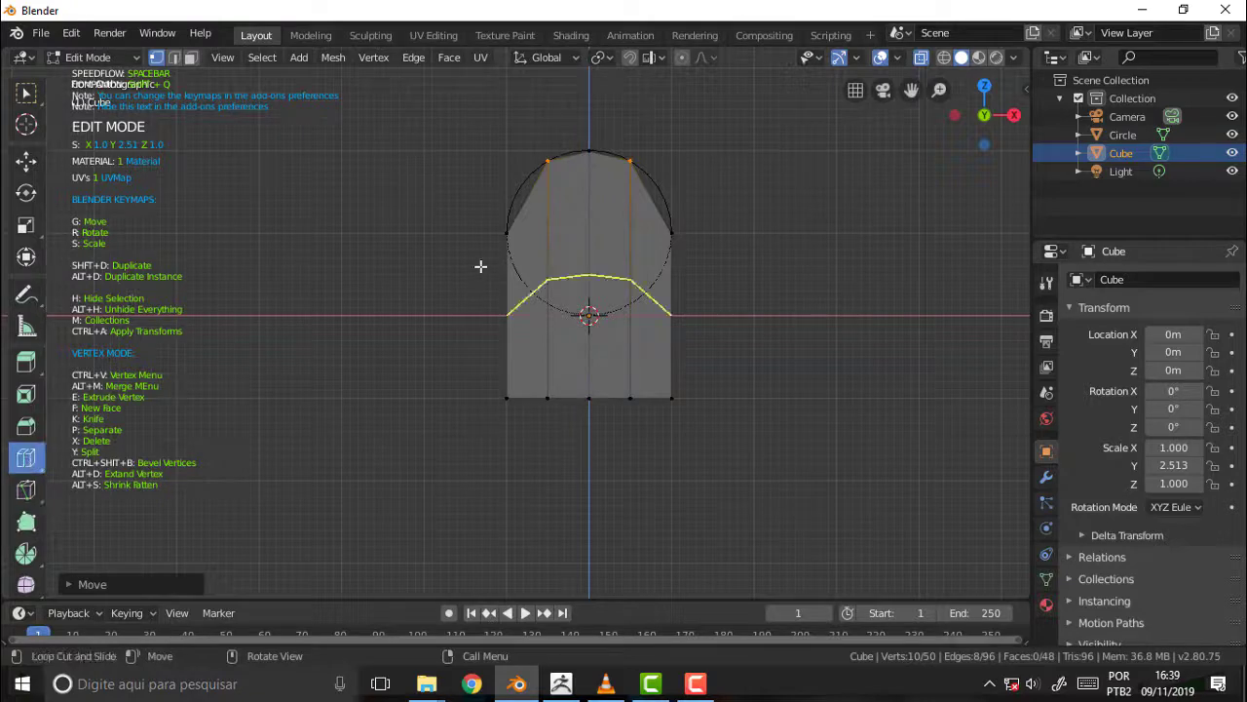
left_click(526, 208)
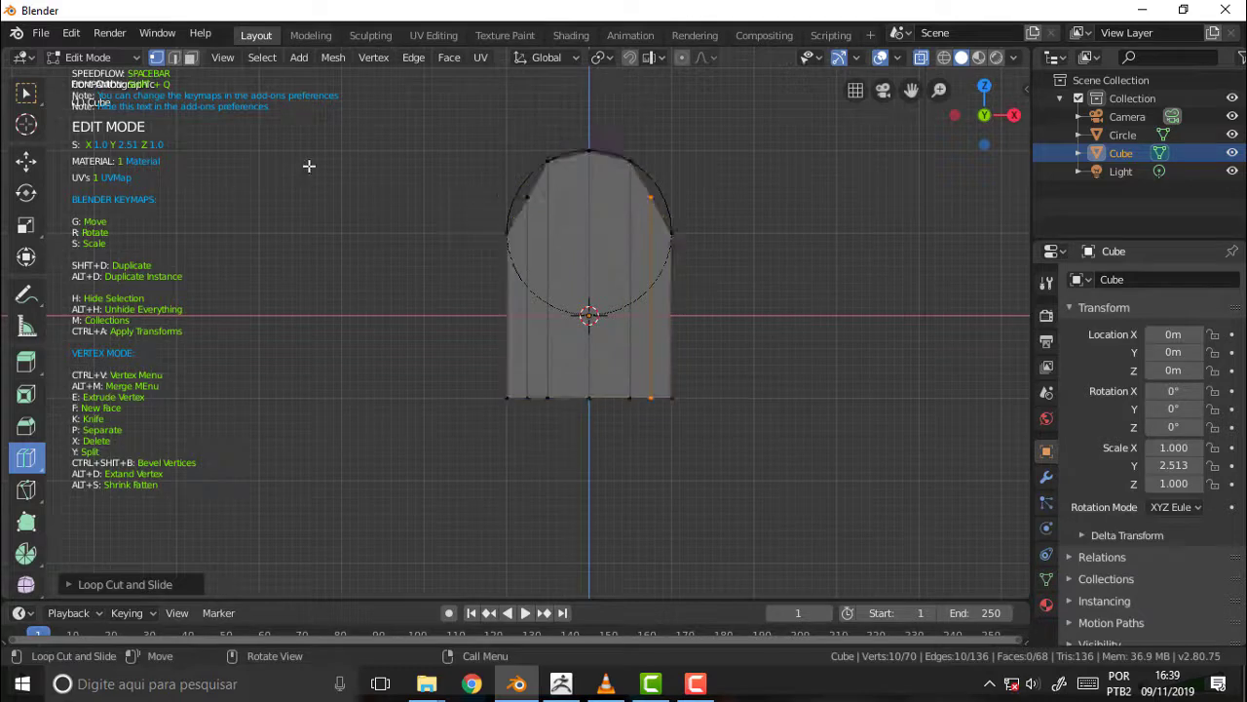
left_click(410, 197)
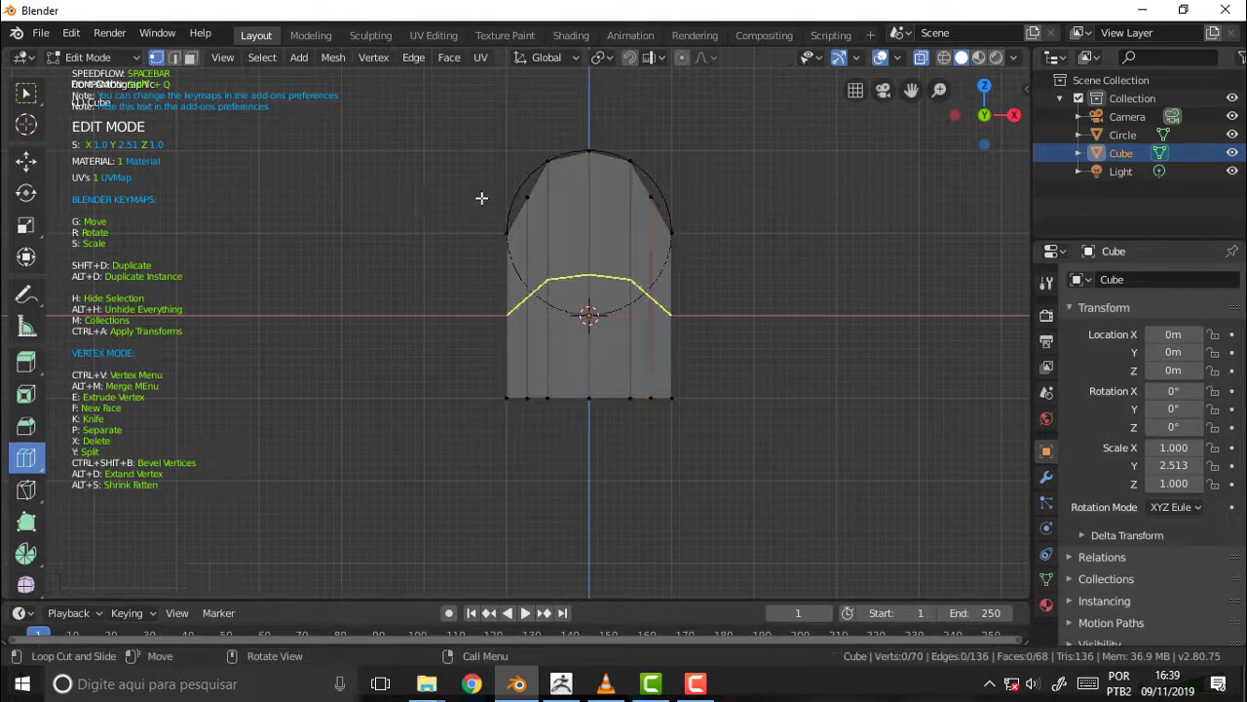
Step: Lift the new upper-arc vertices onto the circle and check the arch in perspective
left_click(27, 92)
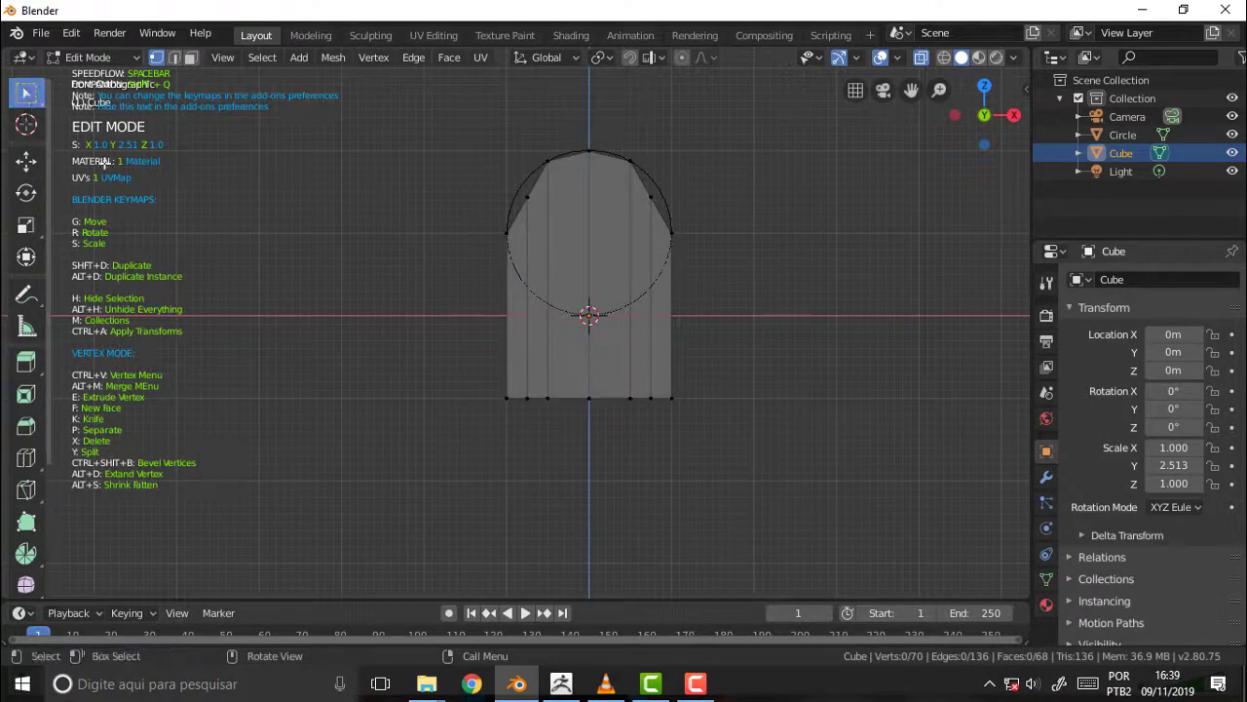
key("b")
left_click_drag(501, 190, 668, 208)
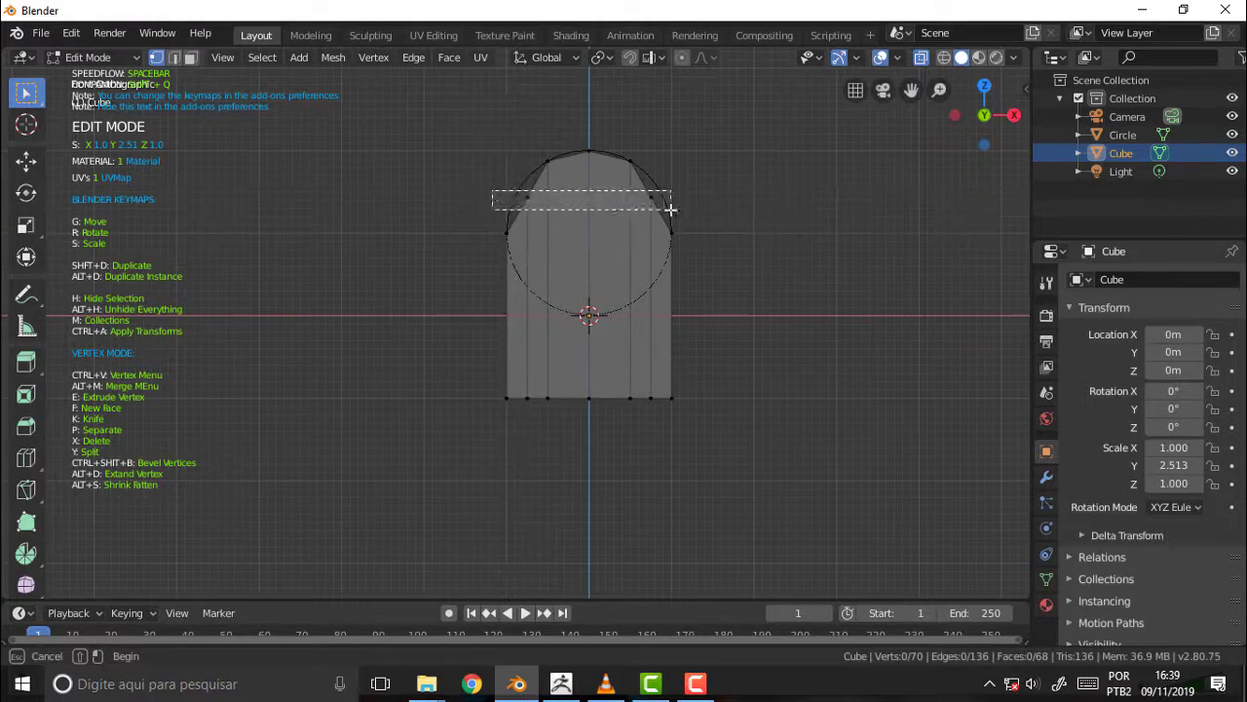
key("g")
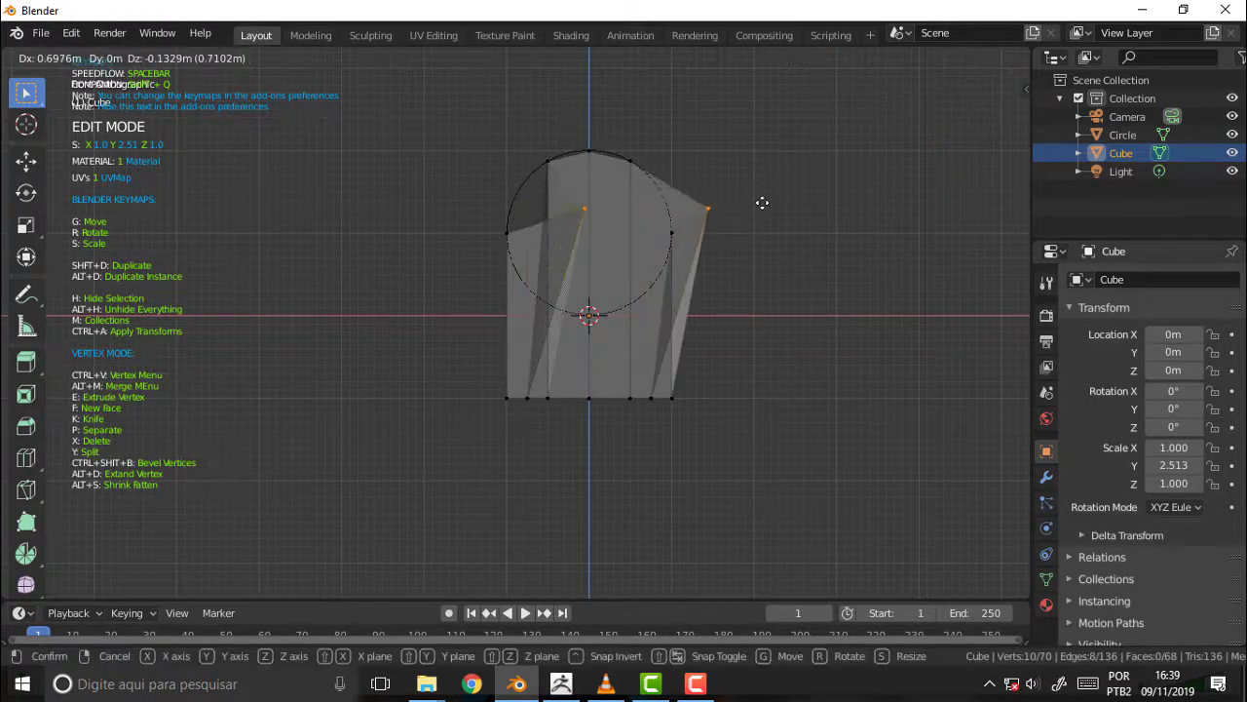
key("z")
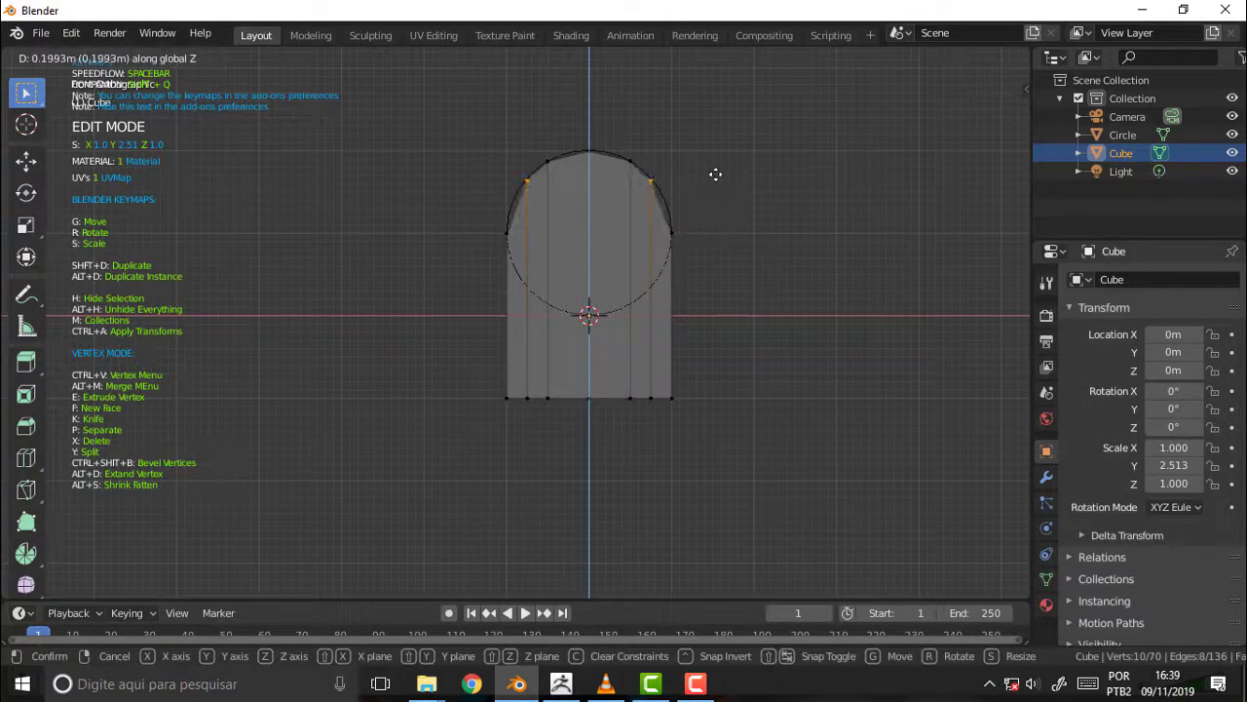
left_click(716, 174)
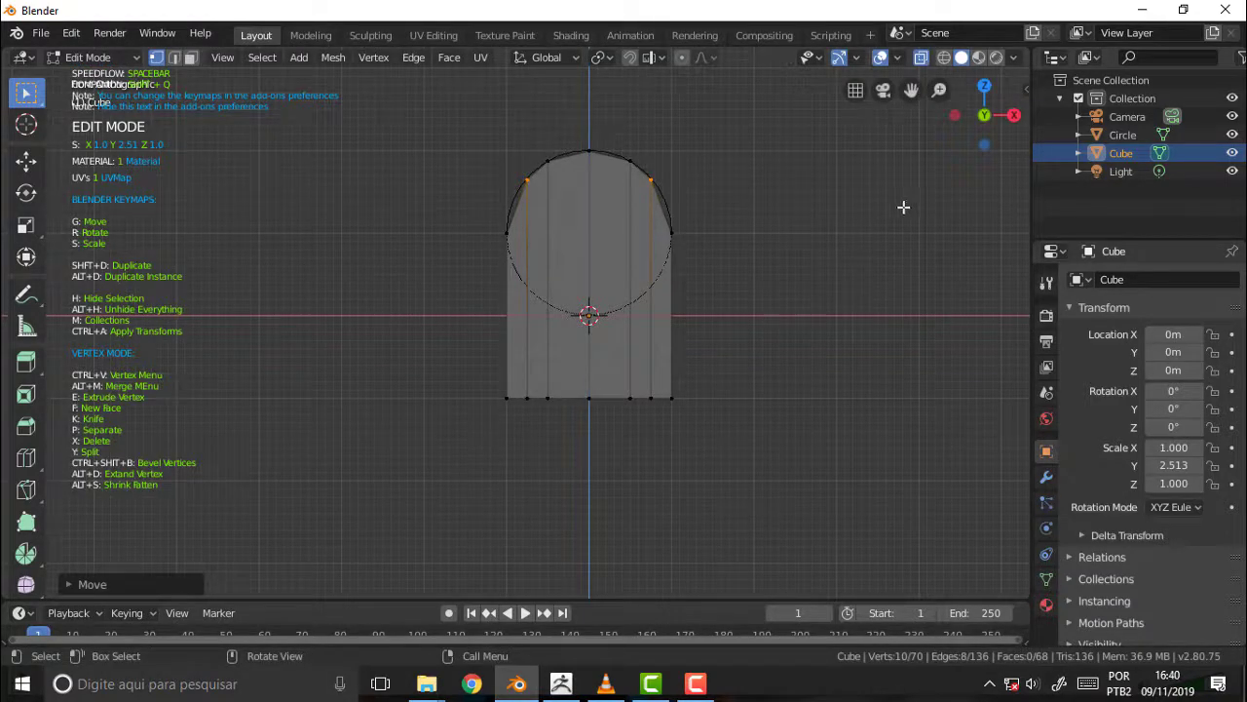
mouse_move(903, 207)
middle_mouse_down()
mouse_move(815, 314)
mouse_move(774, 236)
mouse_move(618, 292)
mouse_move(384, 250)
mouse_move(519, 239)
mouse_move(874, 253)
mouse_move(722, 234)
mouse_move(819, 243)
mouse_move(769, 218)
mouse_move(706, 231)
mouse_move(691, 206)
mouse_move(822, 231)
mouse_move(780, 312)
middle_mouse_up()
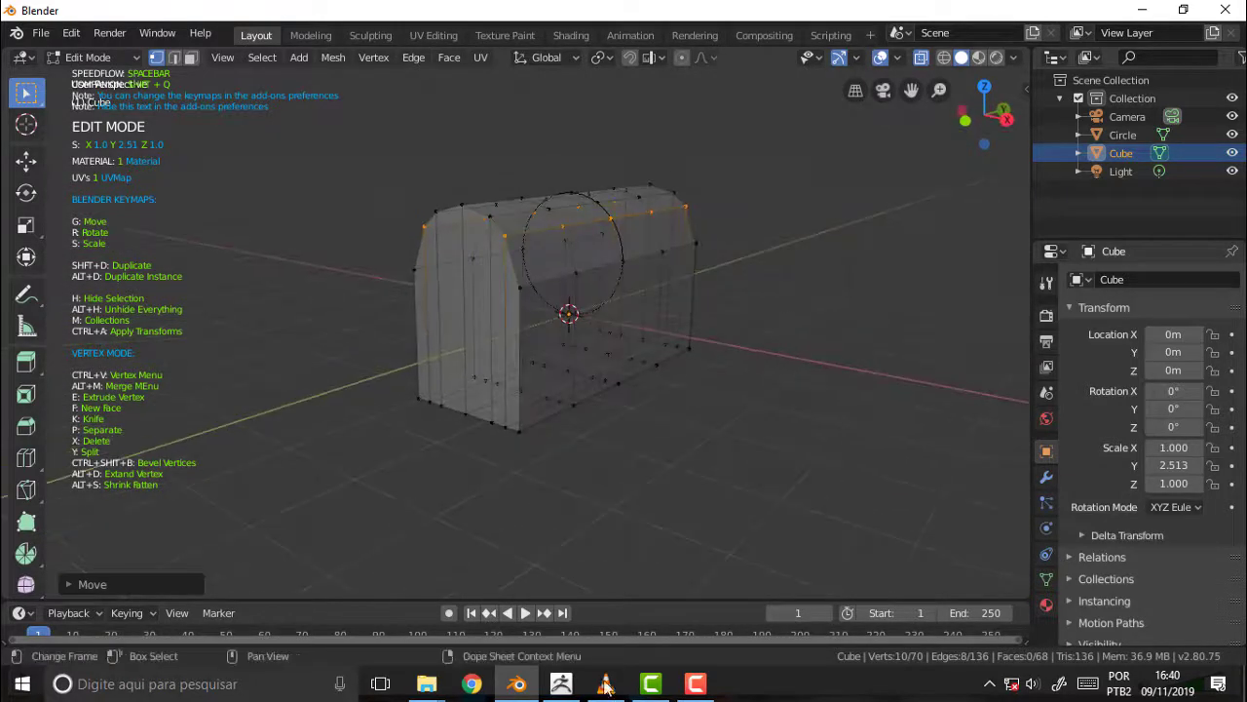
Step: Hide ZBrush and bring up the tutorial video in VLC
left_click(560, 684)
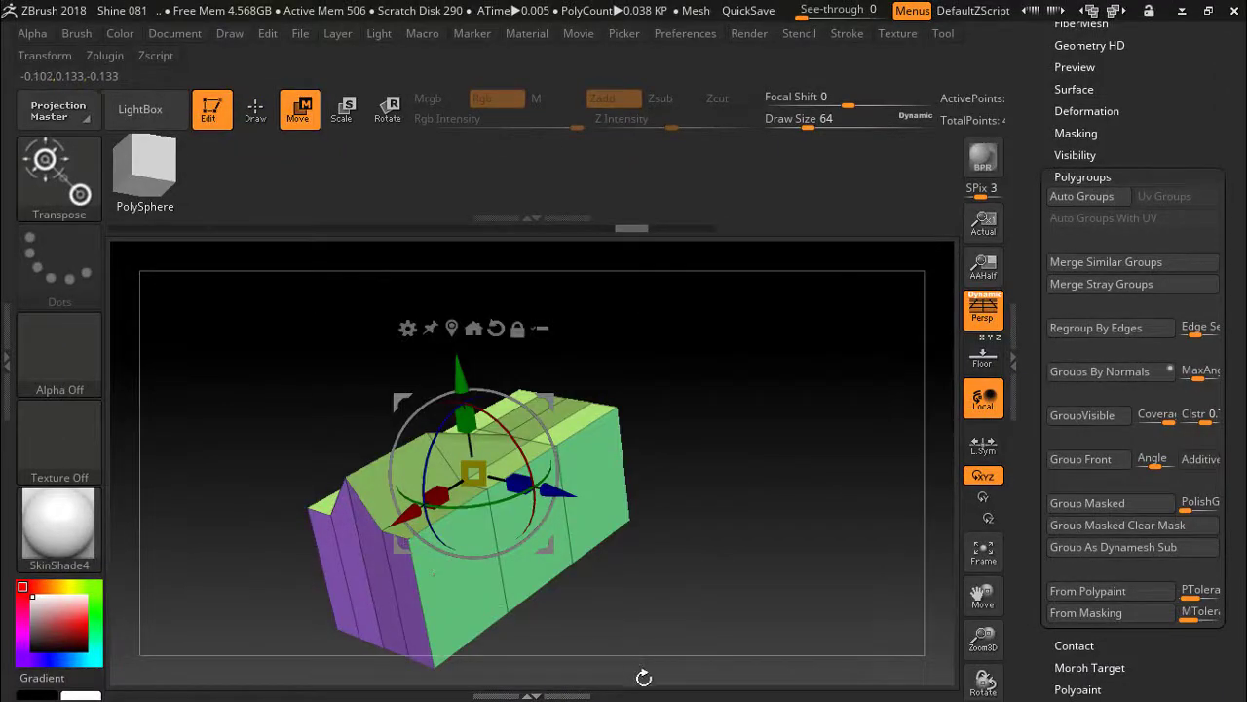
left_click(1181, 10)
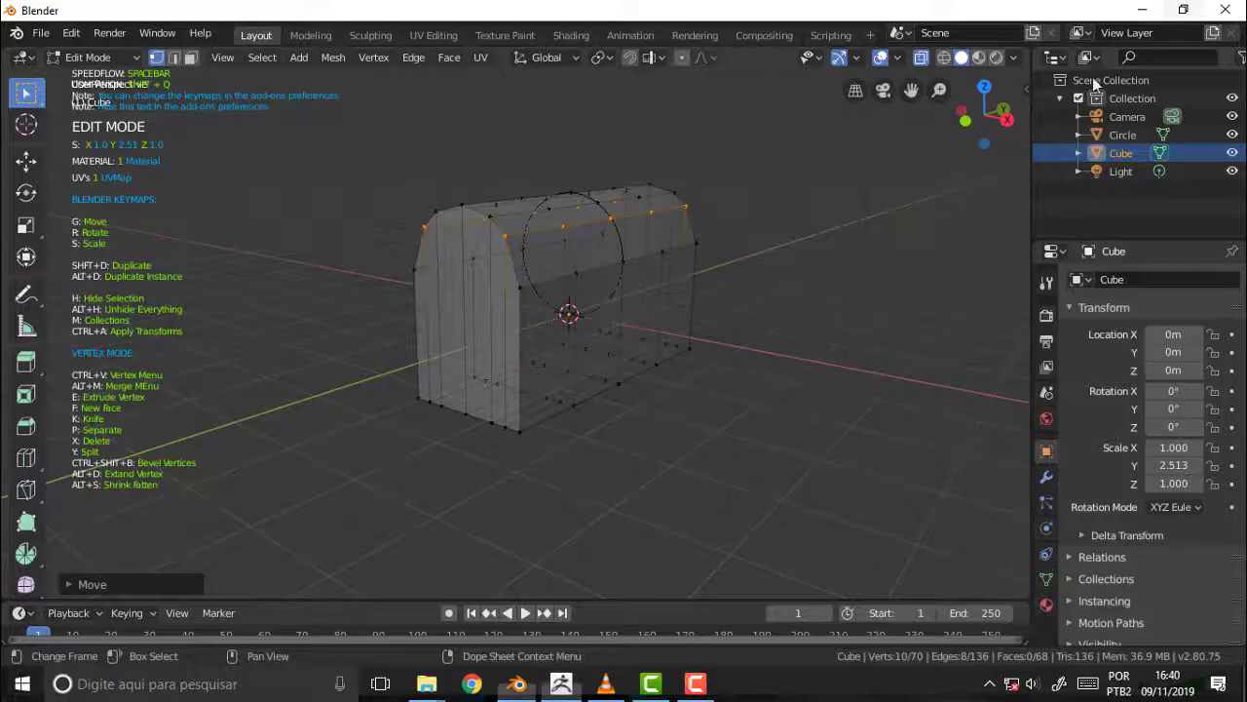
left_click(600, 687)
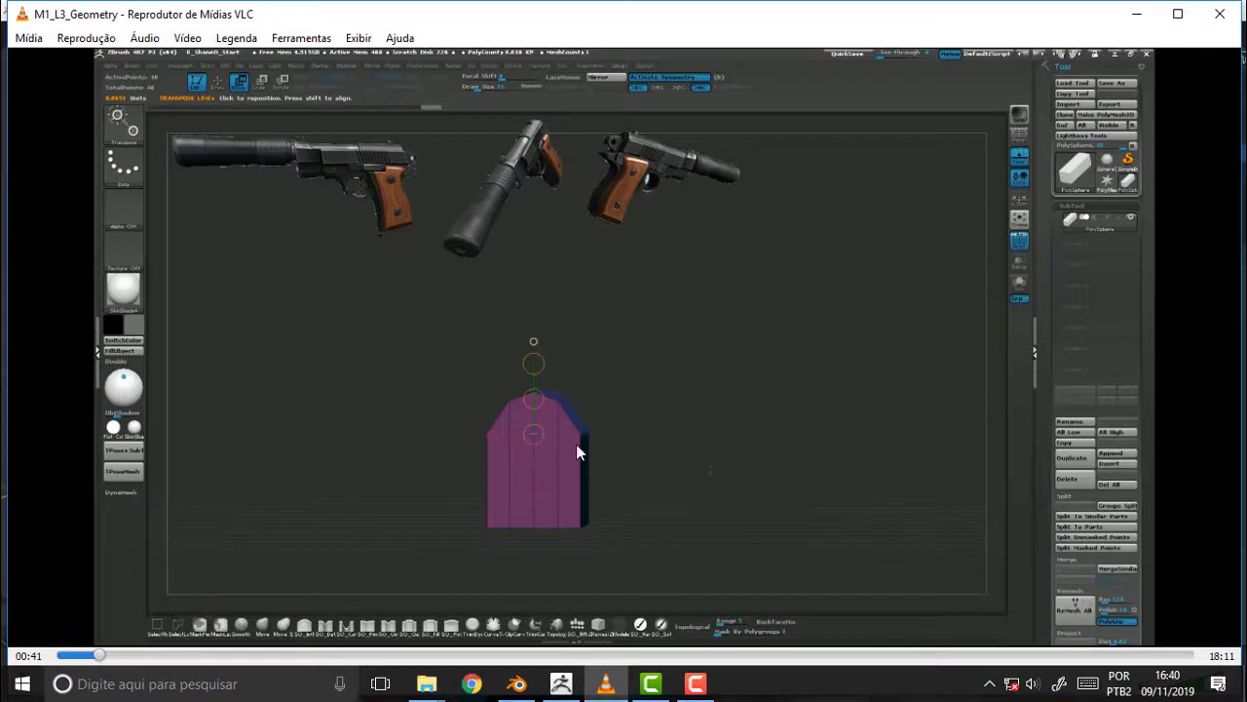
Step: Step the tutorial through 01:07 and 01:14 to 01:28, then return to Blender
left_click(110, 656)
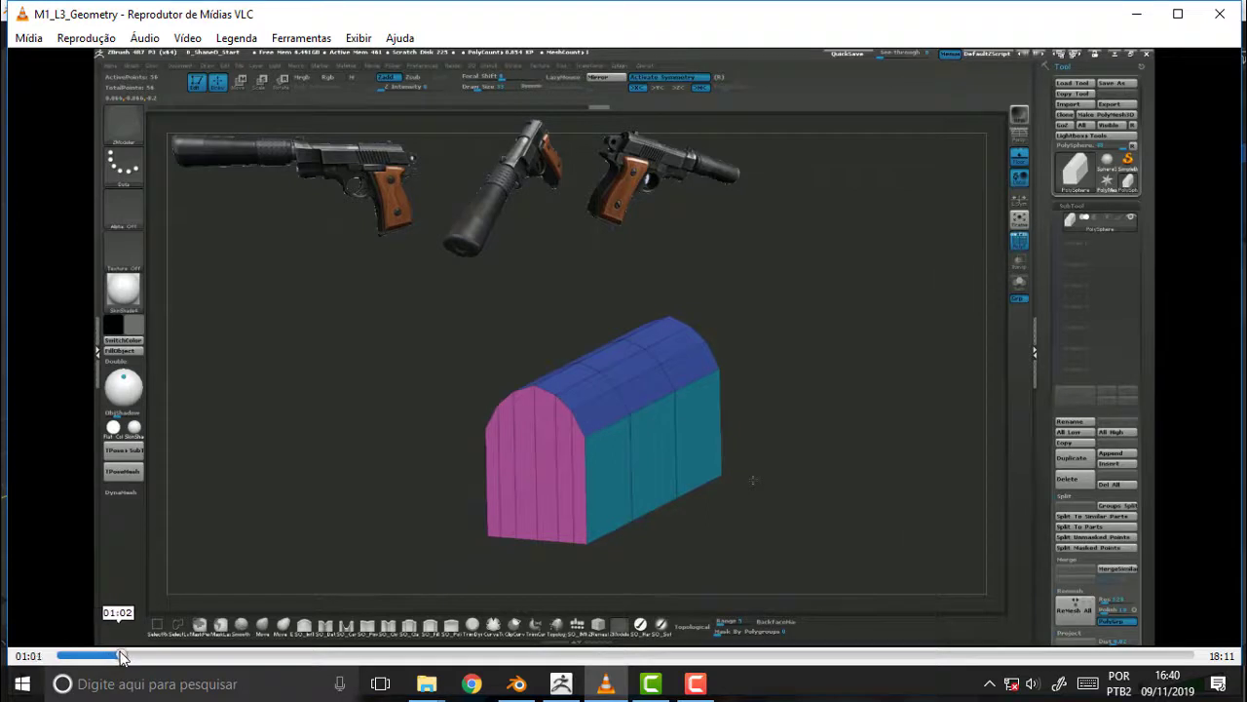
left_click(124, 655)
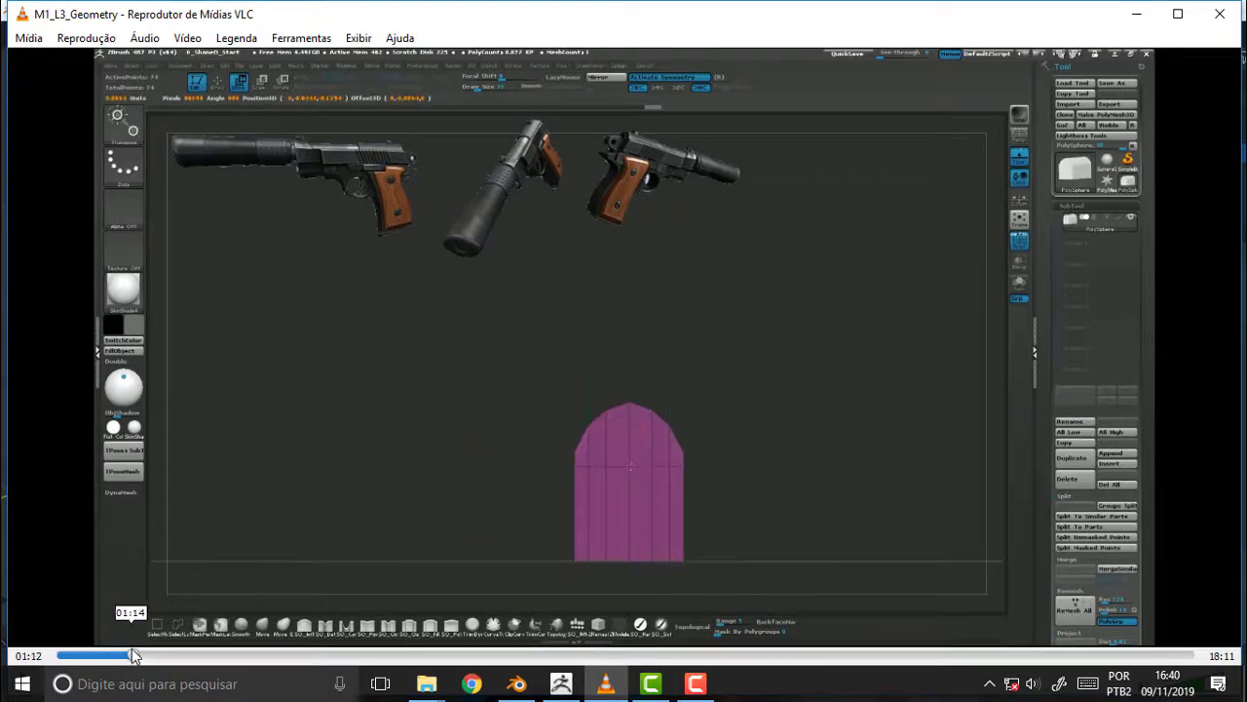
left_click(132, 655)
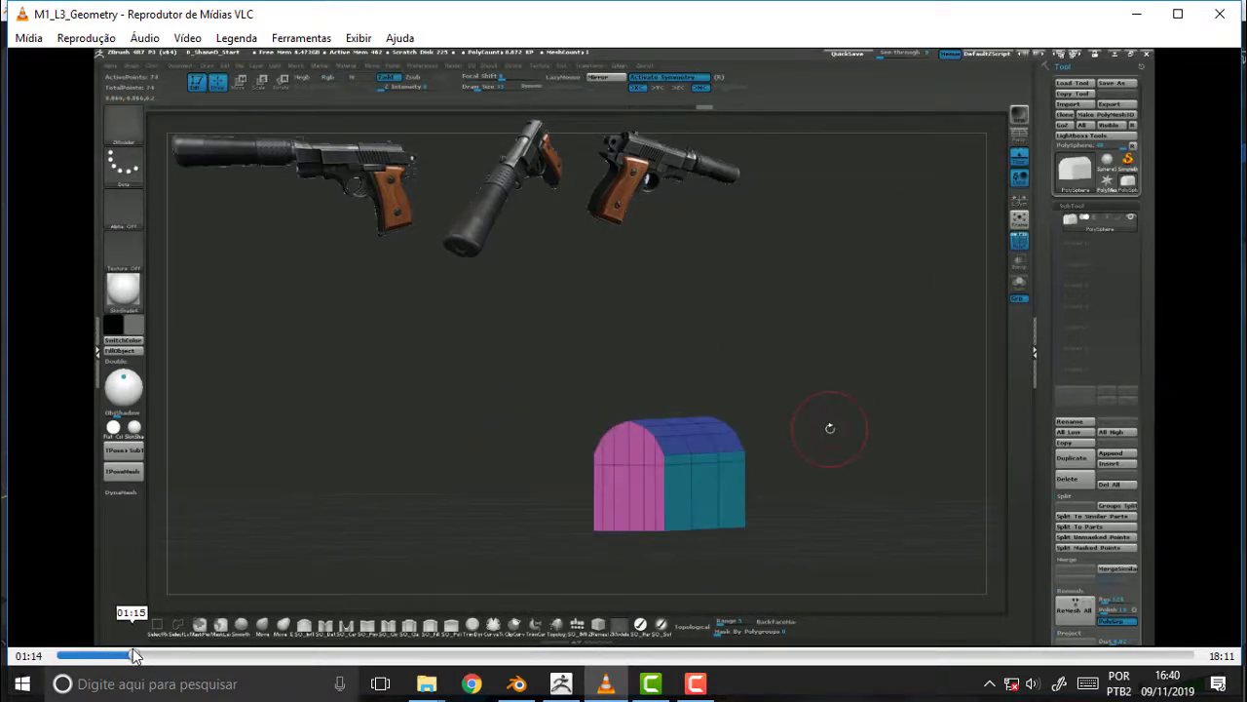
left_click(148, 655)
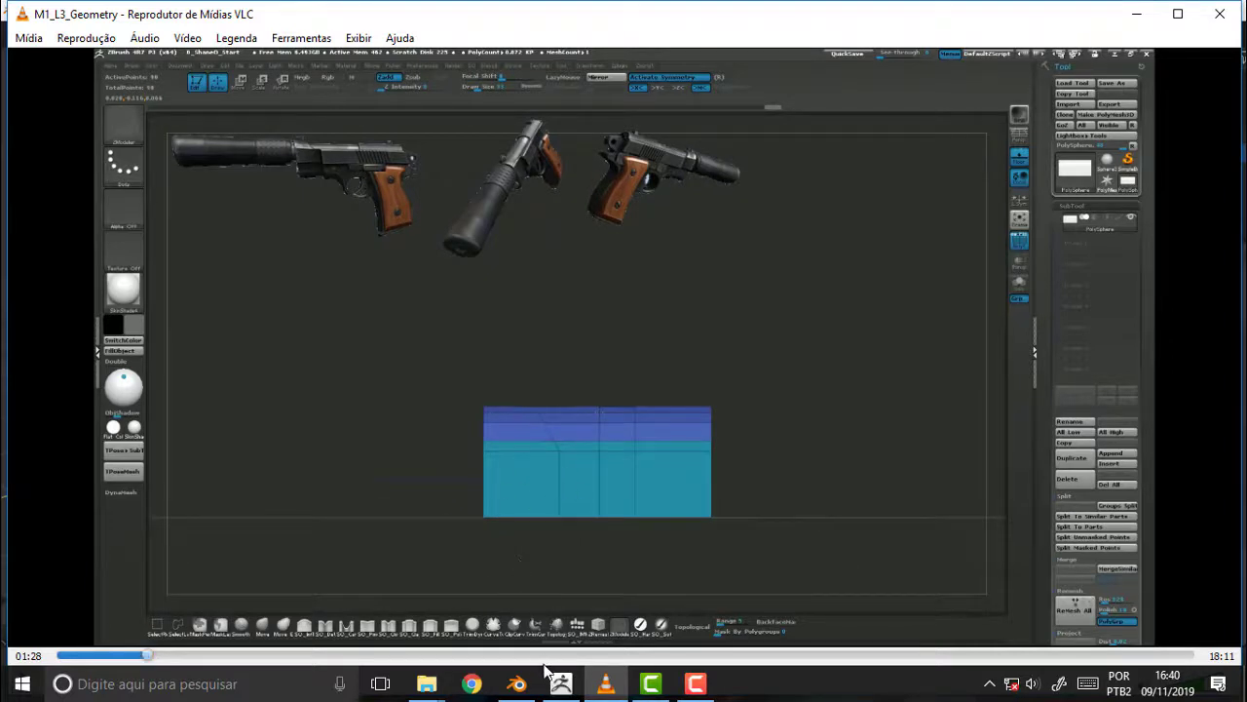
left_click(521, 686)
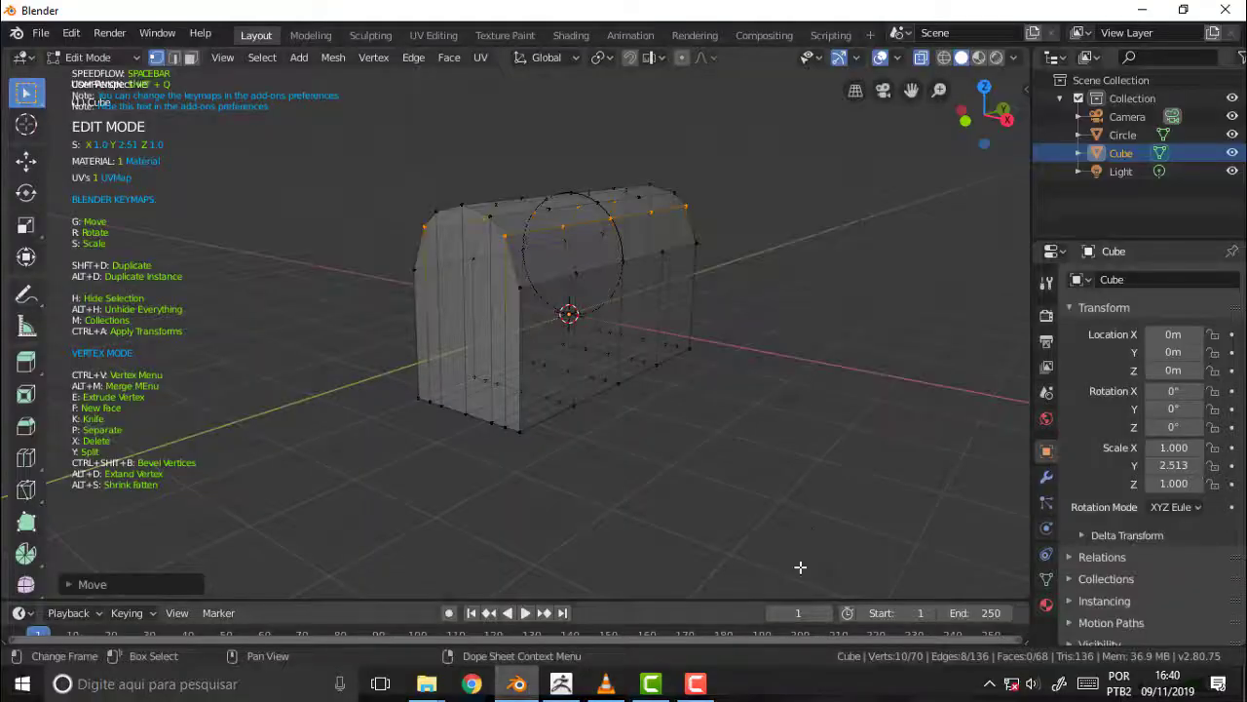
Step: In Right Ortho view, nudge the second vertex column along Y, then check the tutorial
key("KP_3")
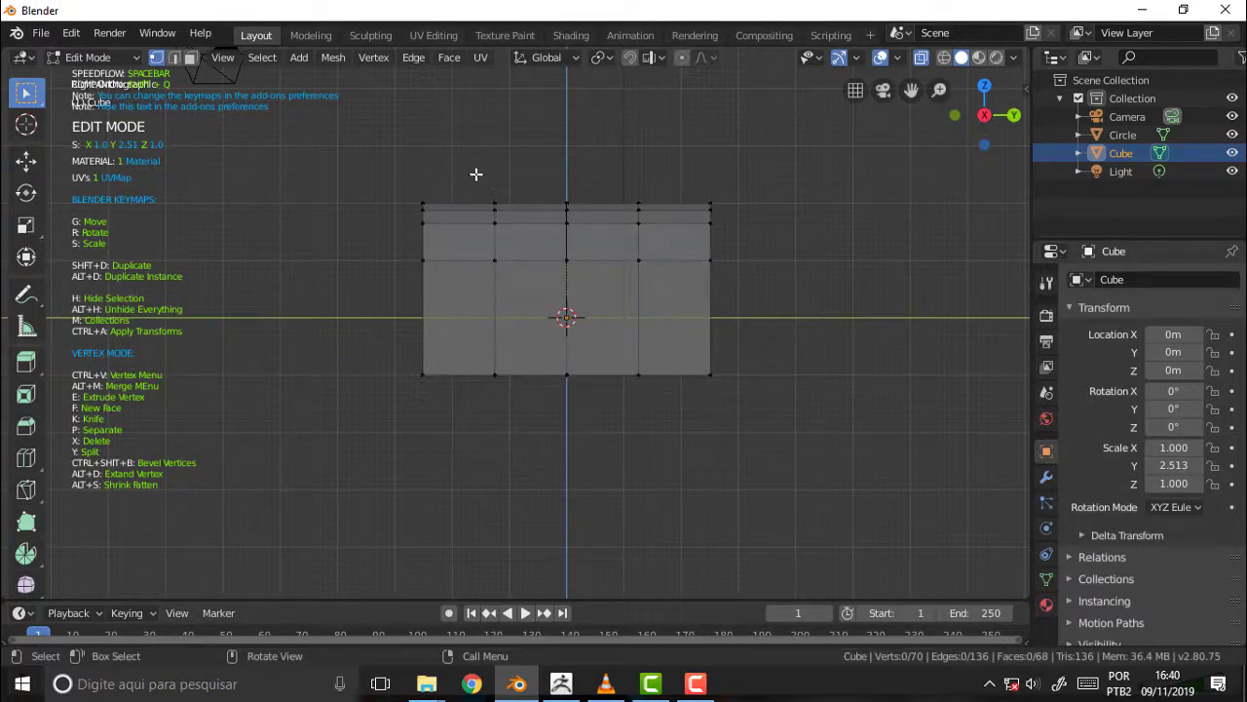
left_click_drag(478, 184, 507, 427)
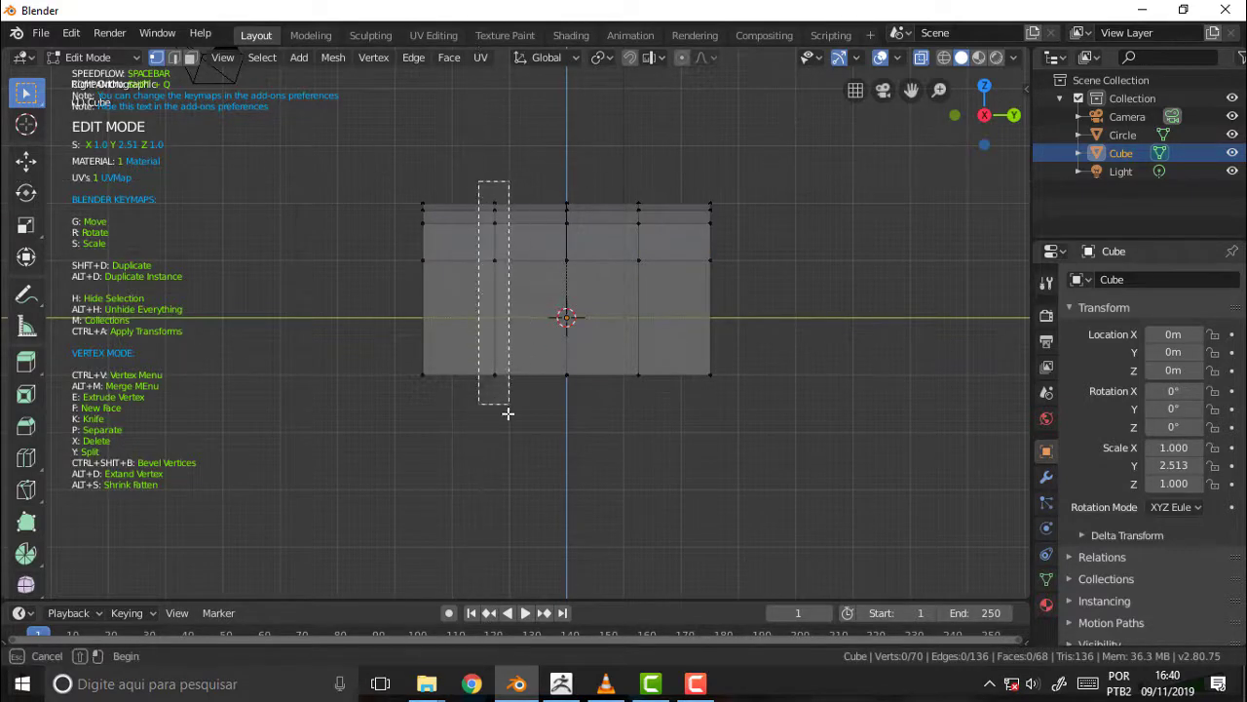
key("g")
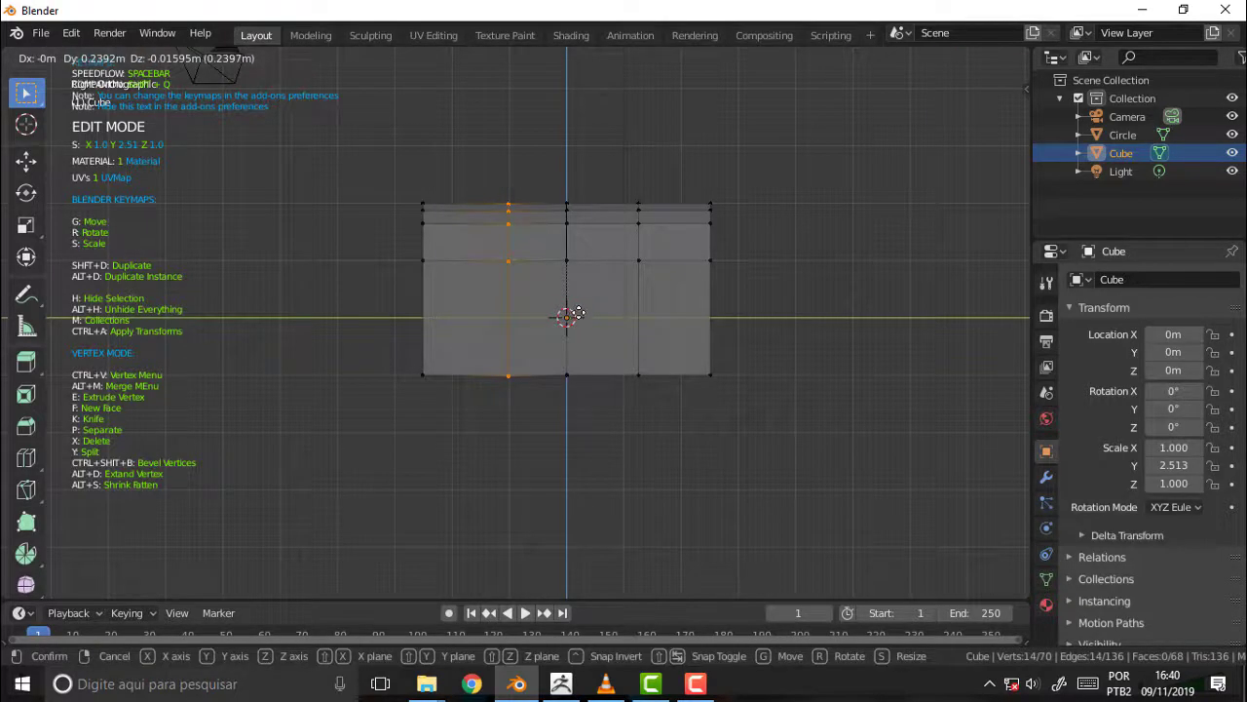
key("y")
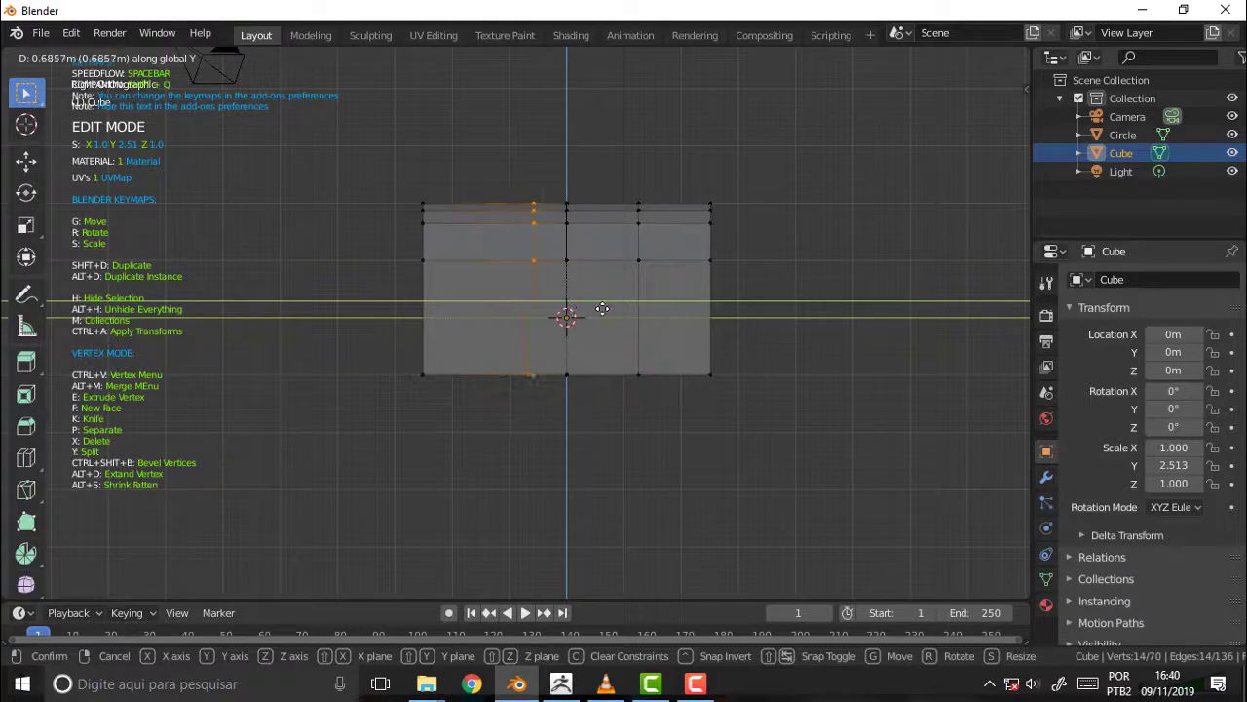
left_click(592, 313)
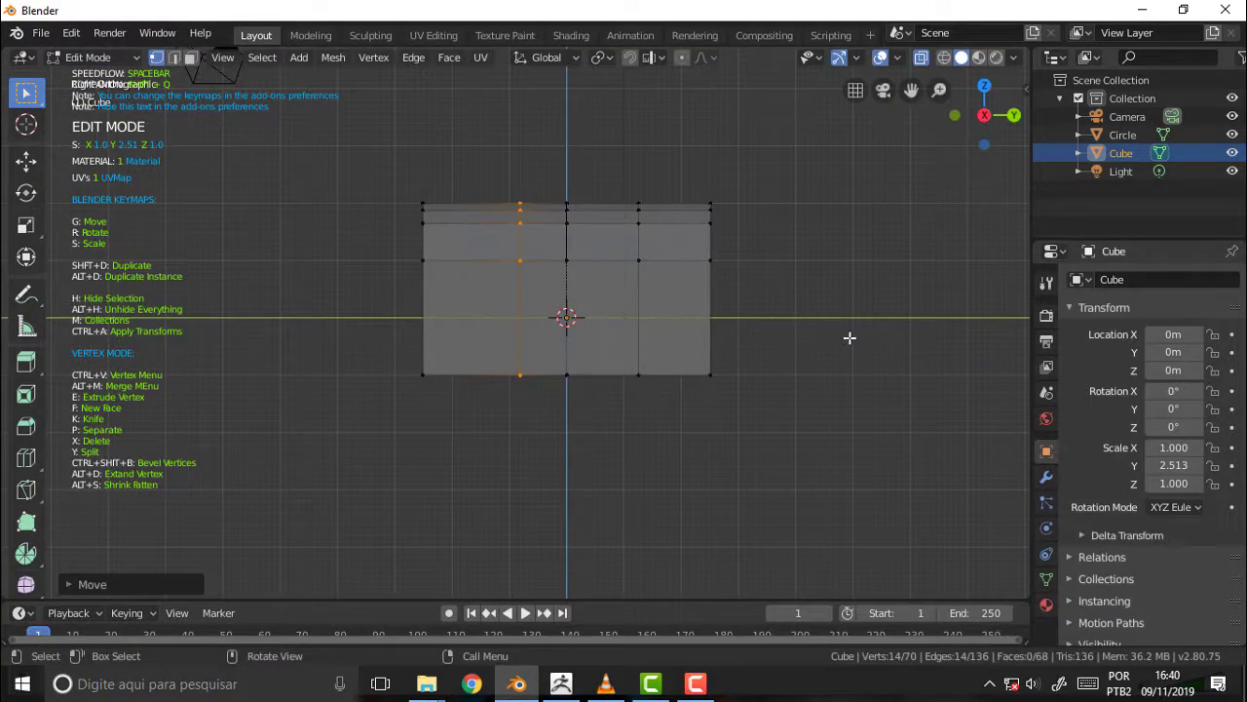
left_click(606, 684)
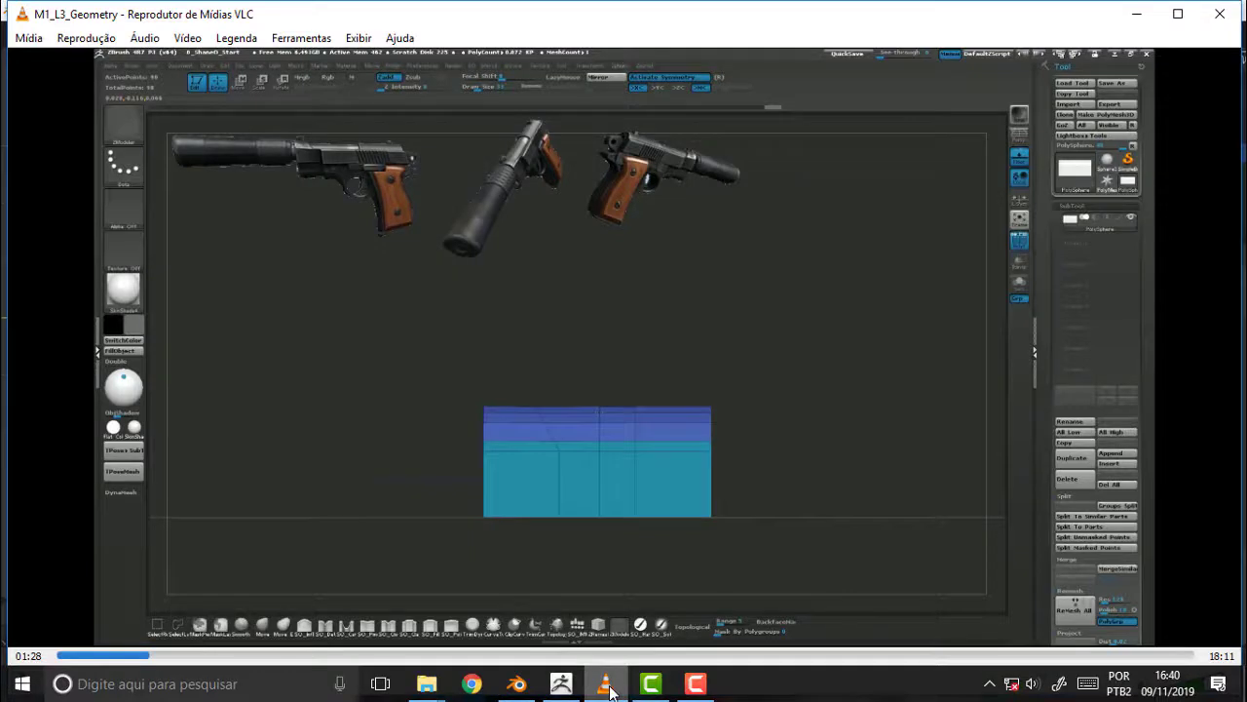
Step: Back in Blender, push the block's right-end vertex column outward
left_click(606, 684)
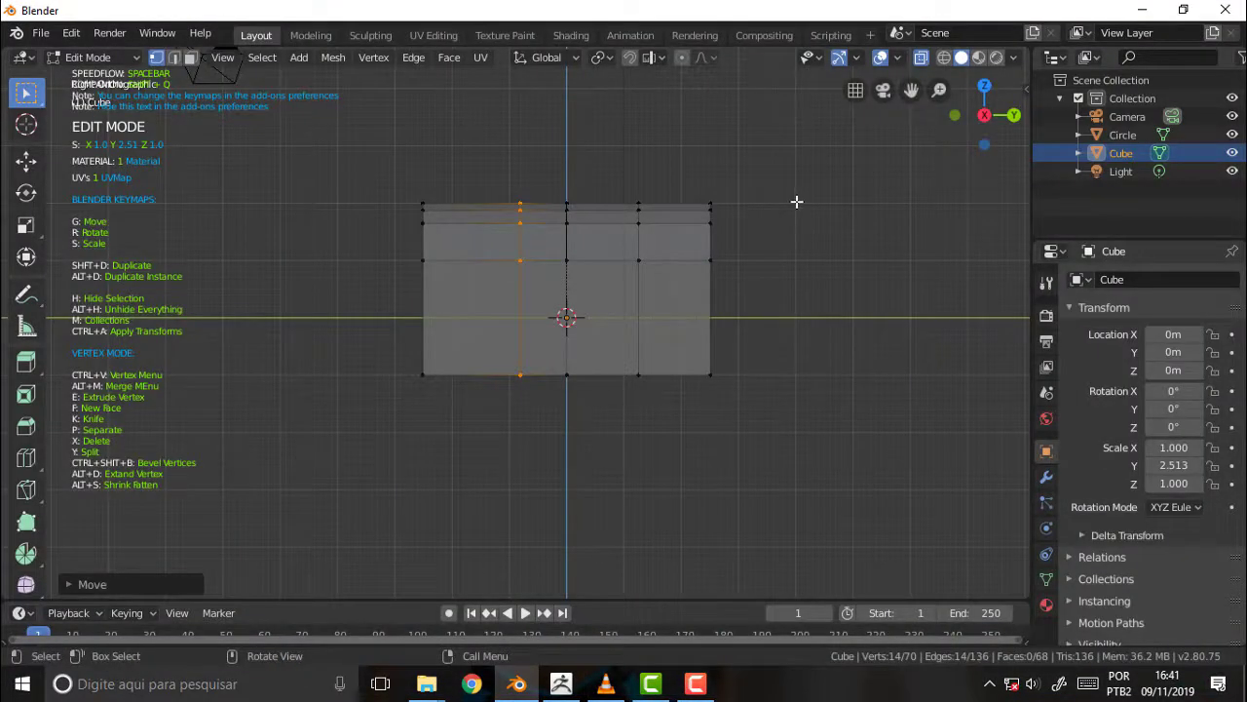
left_click_drag(683, 172, 745, 396)
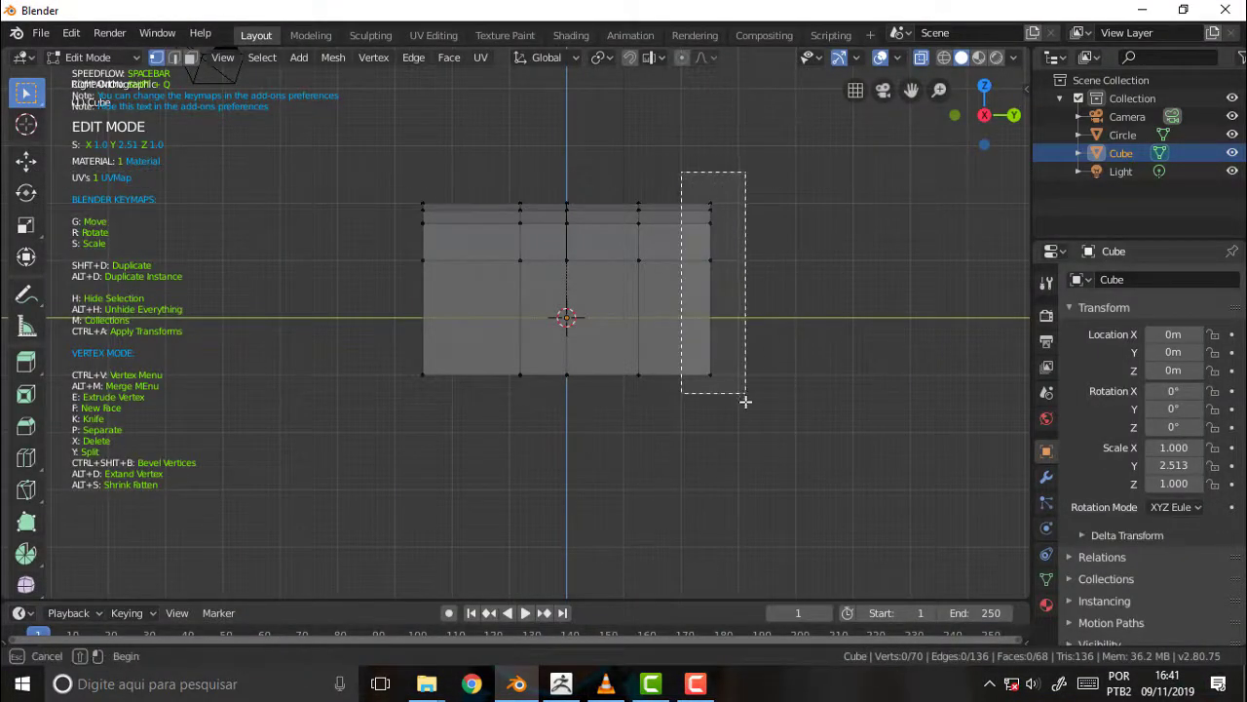
key("g")
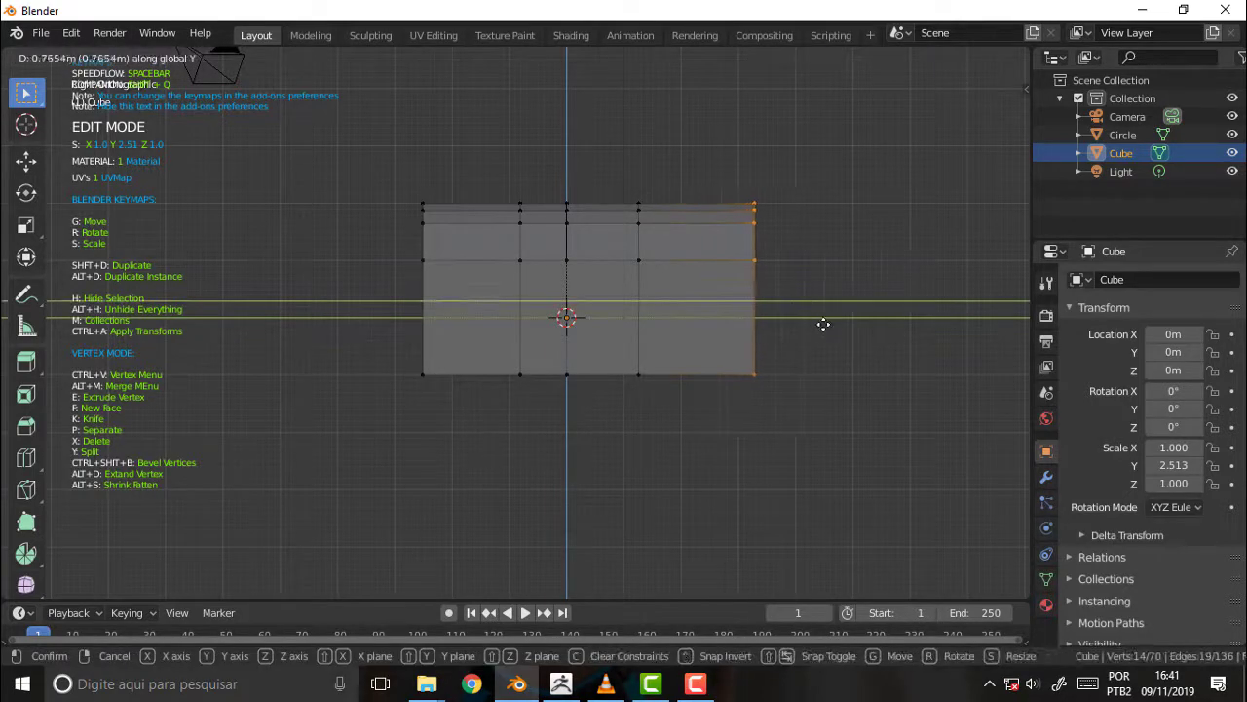
left_click(835, 326)
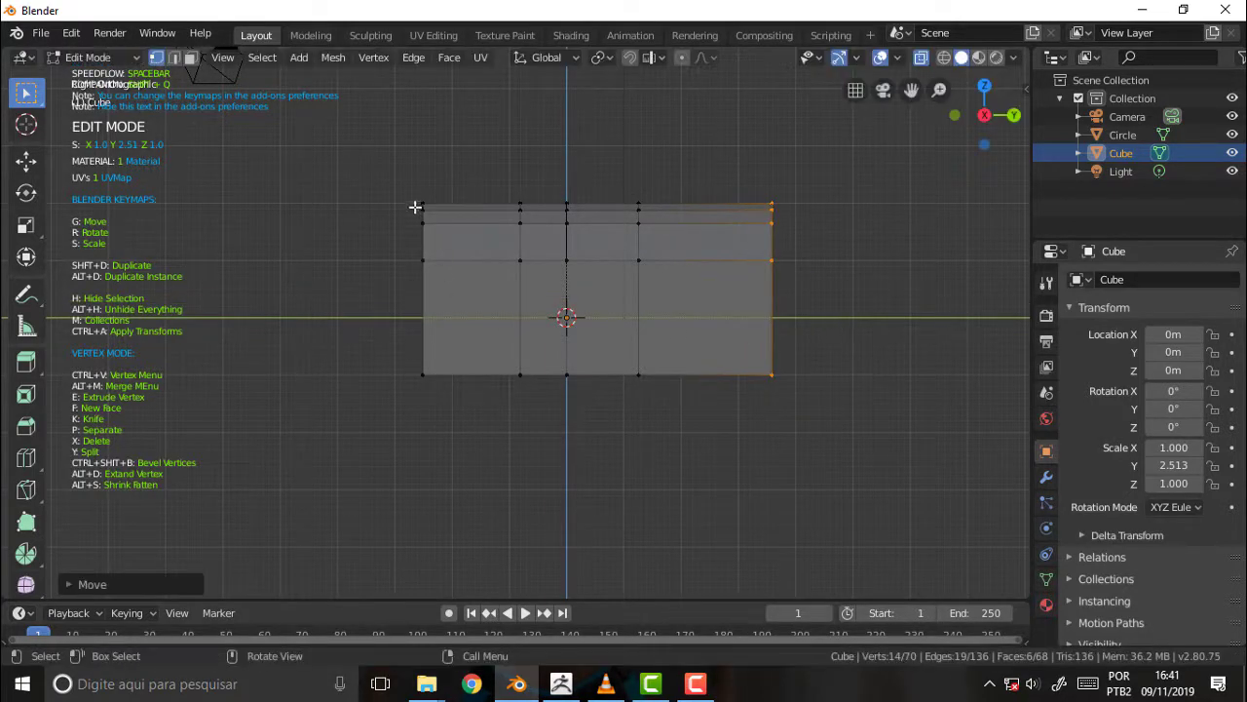
Step: Push the block's left-end vertex column outward to lengthen the rear
key("alt+a")
key("b")
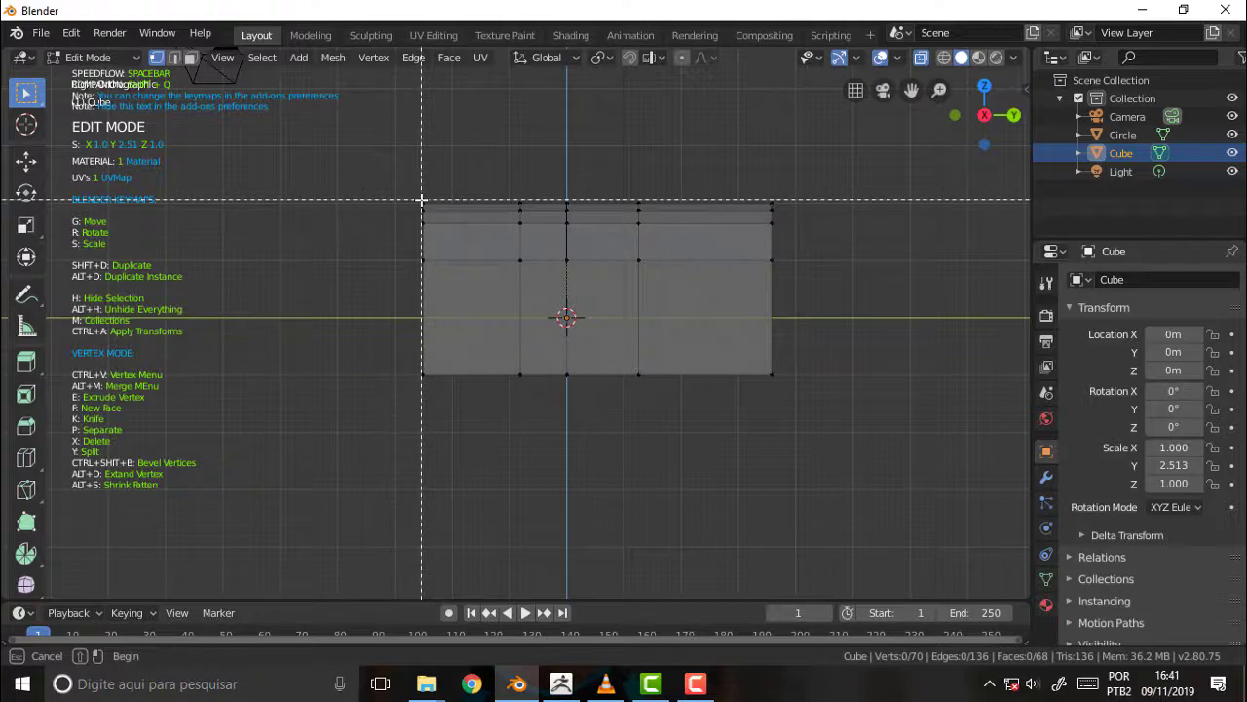
left_click_drag(407, 186, 441, 385)
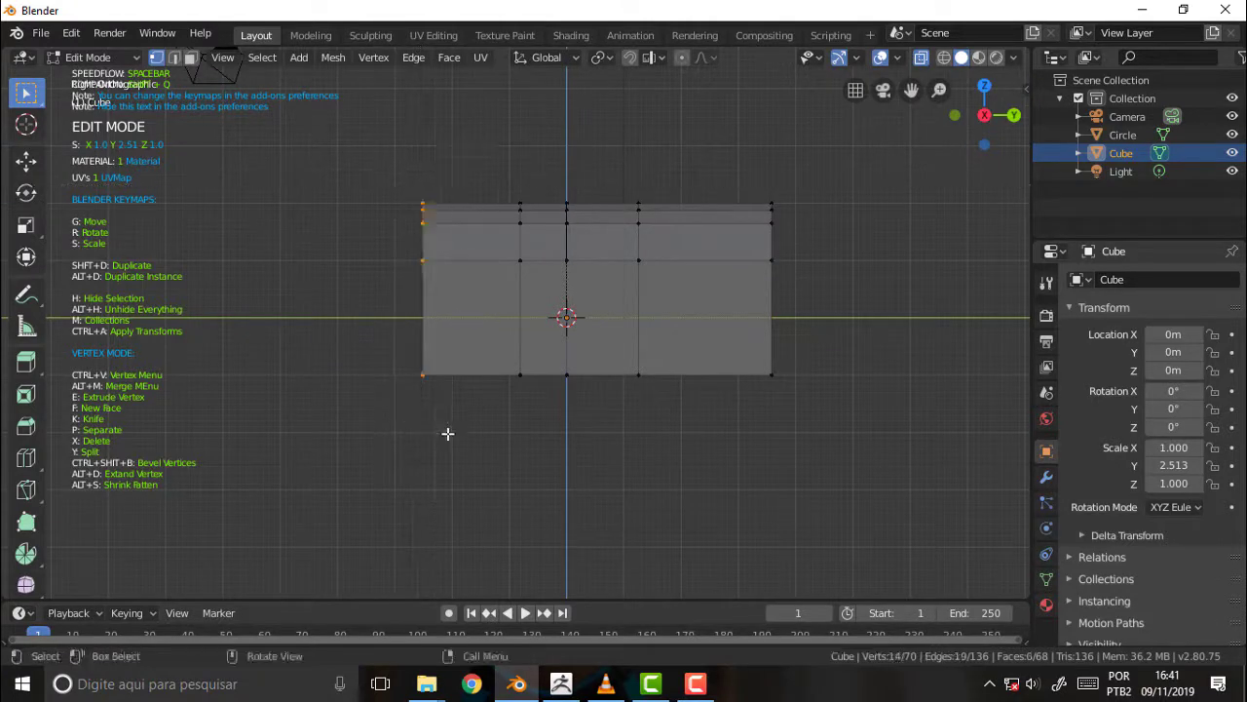
key("g")
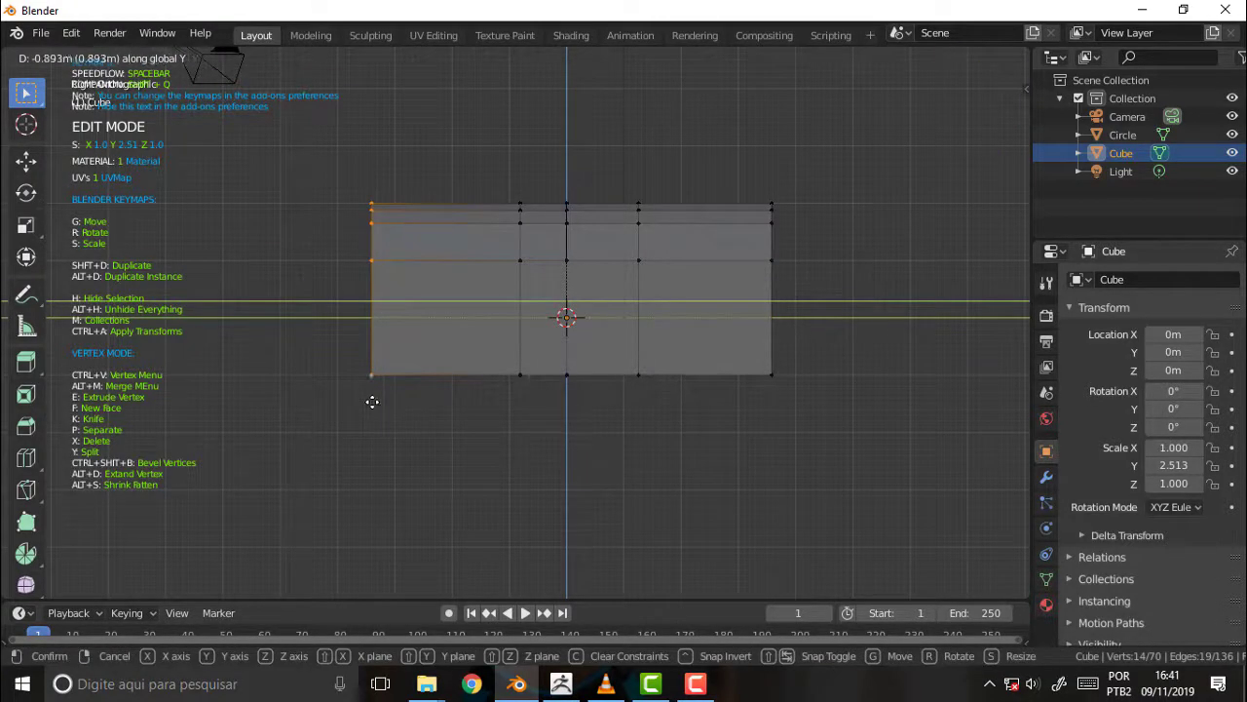
left_click(374, 411)
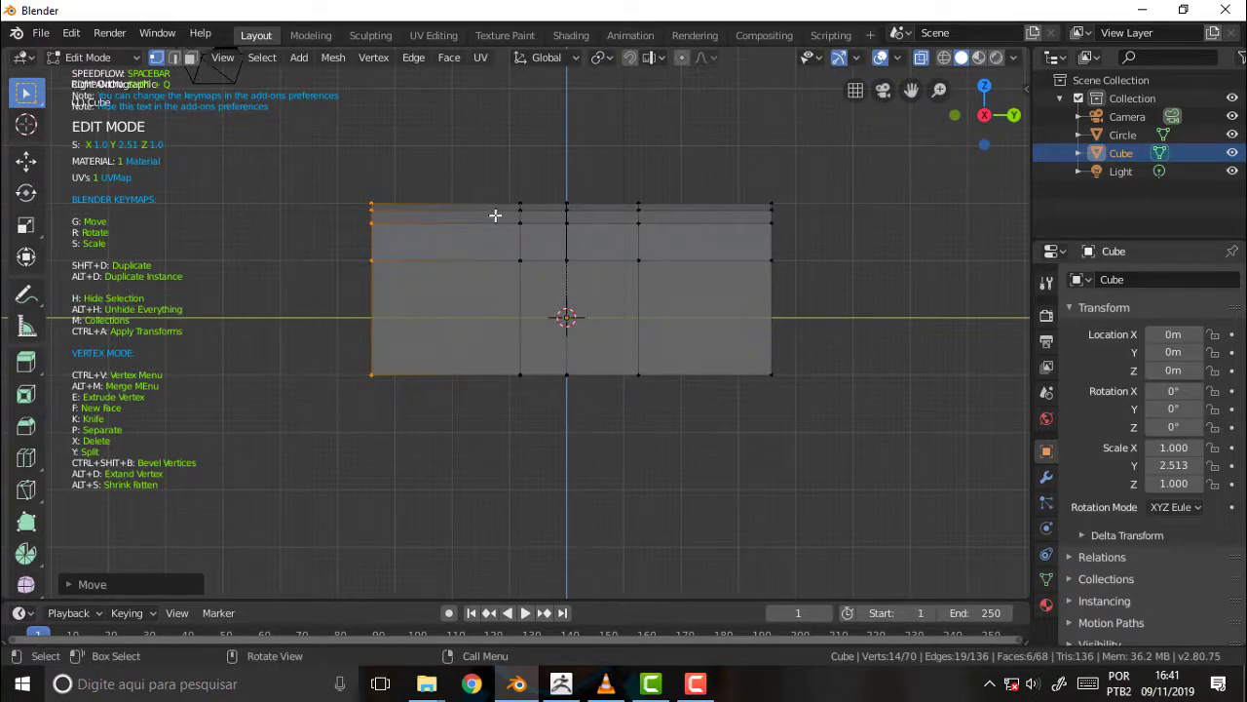
Step: Reselect the second vertex column and try a rotation, then cancel it
left_click(520, 180)
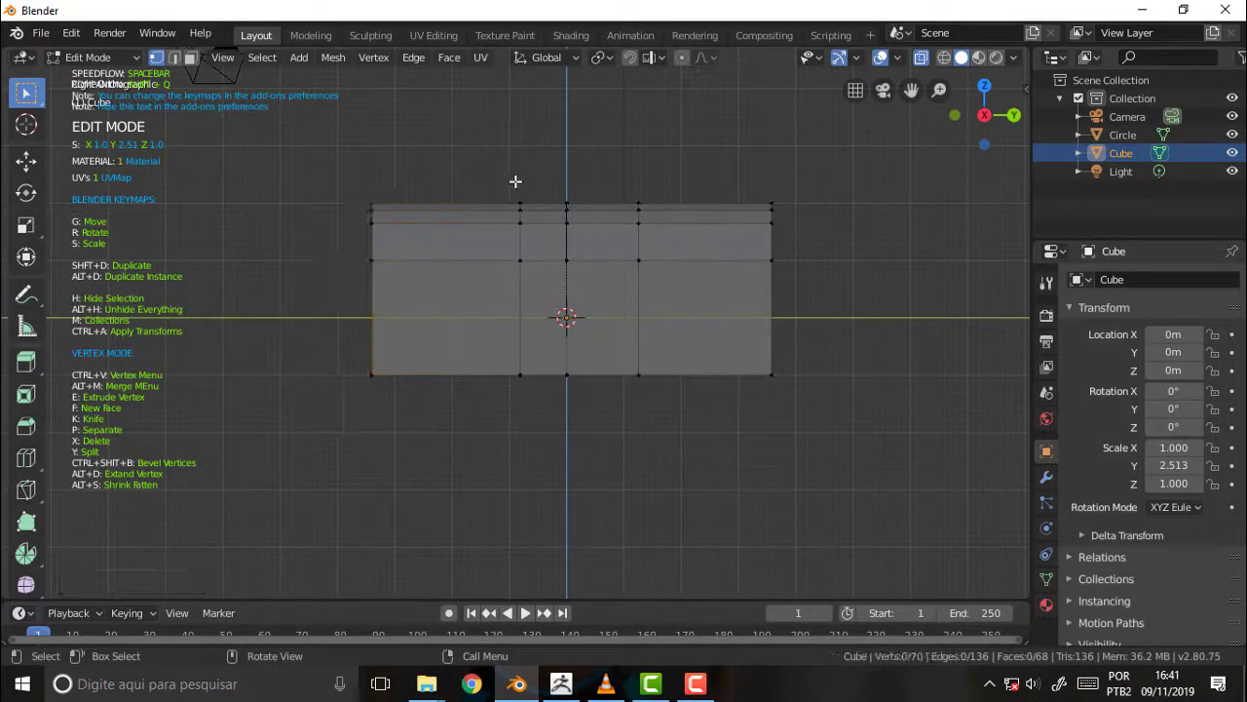
left_click_drag(510, 184, 536, 285)
key("r")
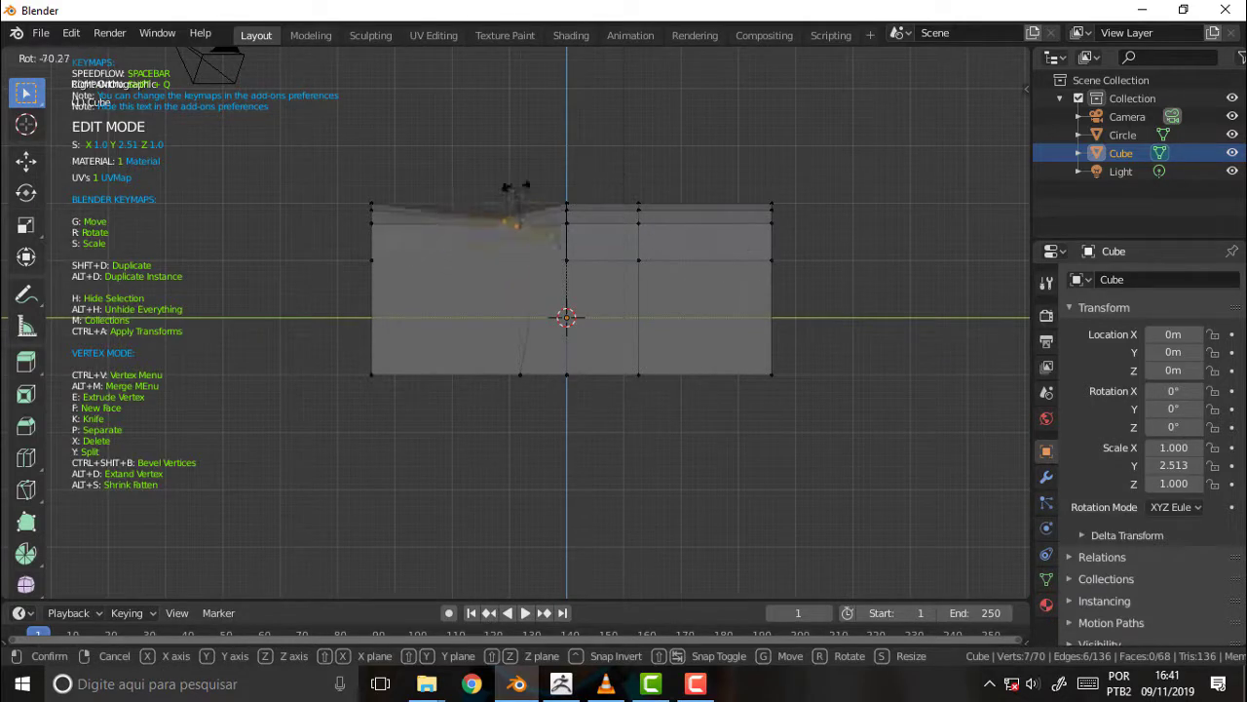
key("Escape")
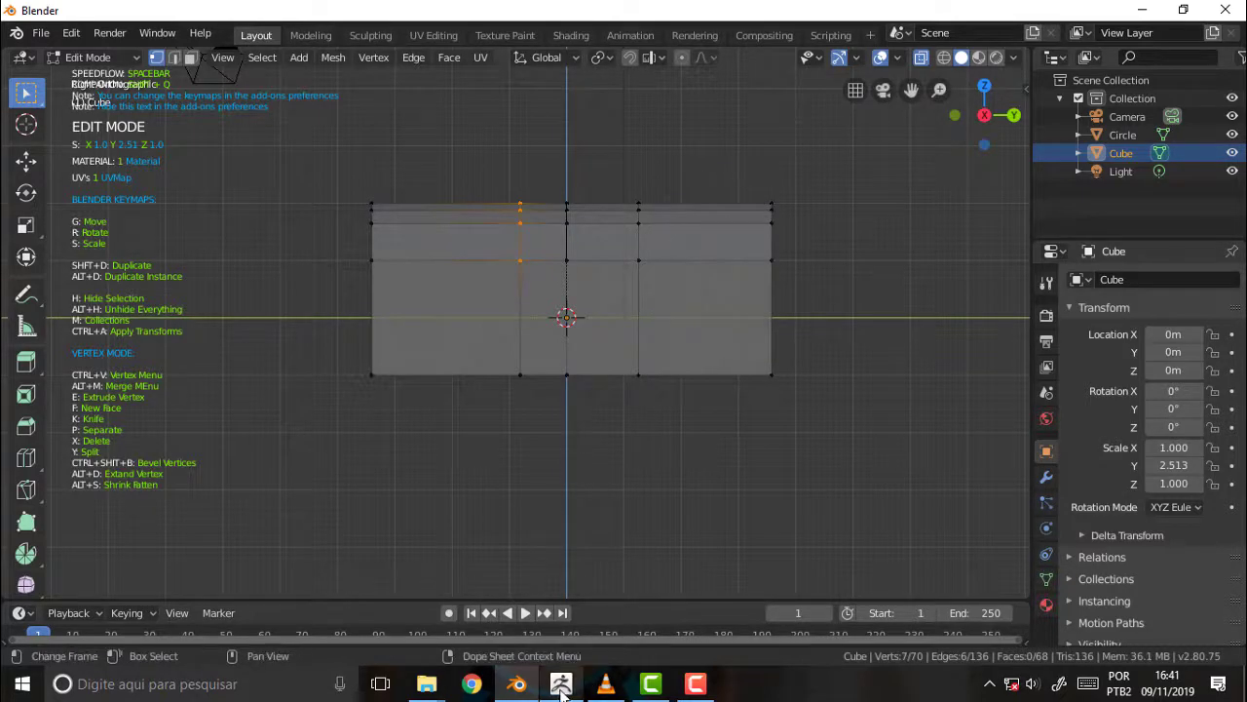
Step: Skip the VLC tutorial through 01:34, 01:44 and 01:50 to the side-on block at 02:00, then return to Blender
left_click(605, 683)
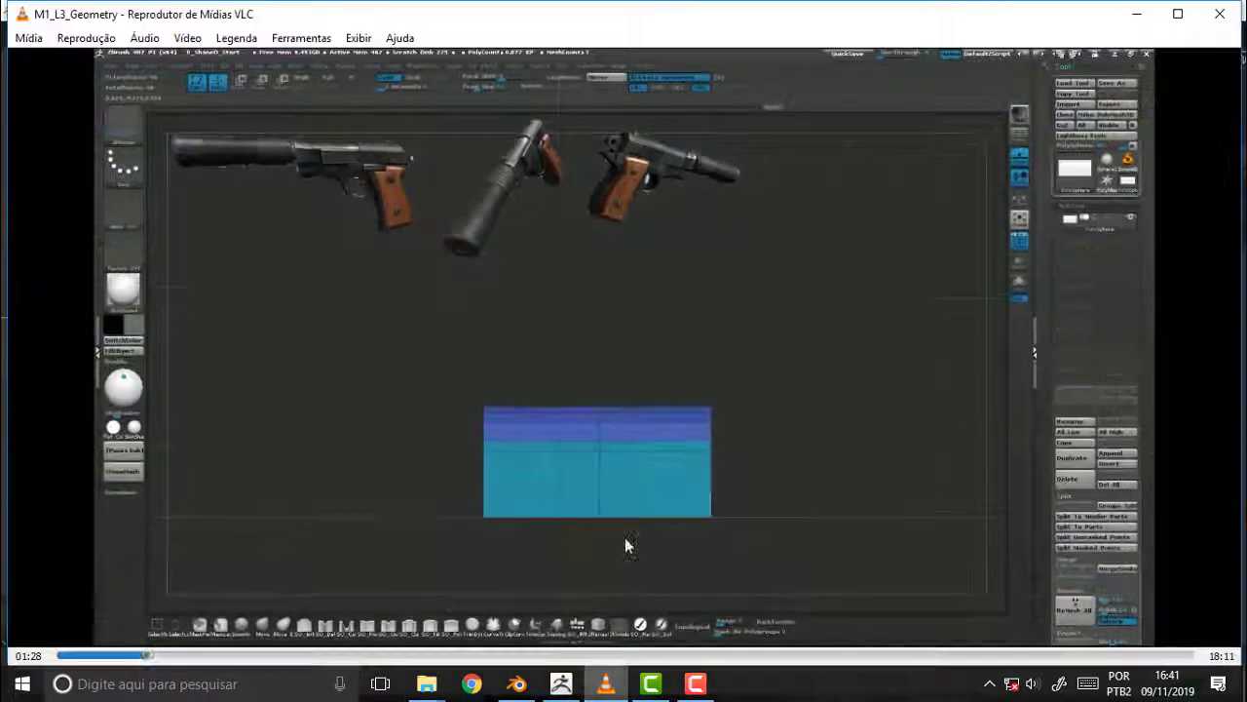
left_click(153, 656)
left_click(157, 656)
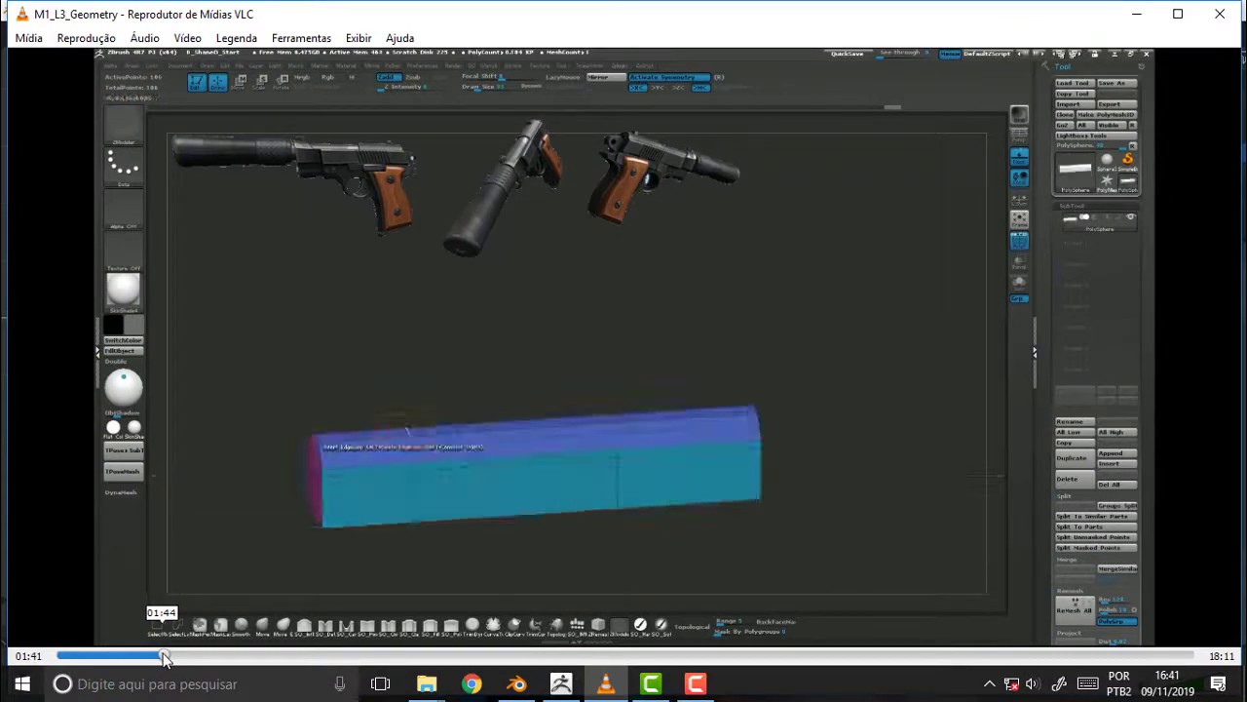
left_click(162, 656)
left_click(170, 656)
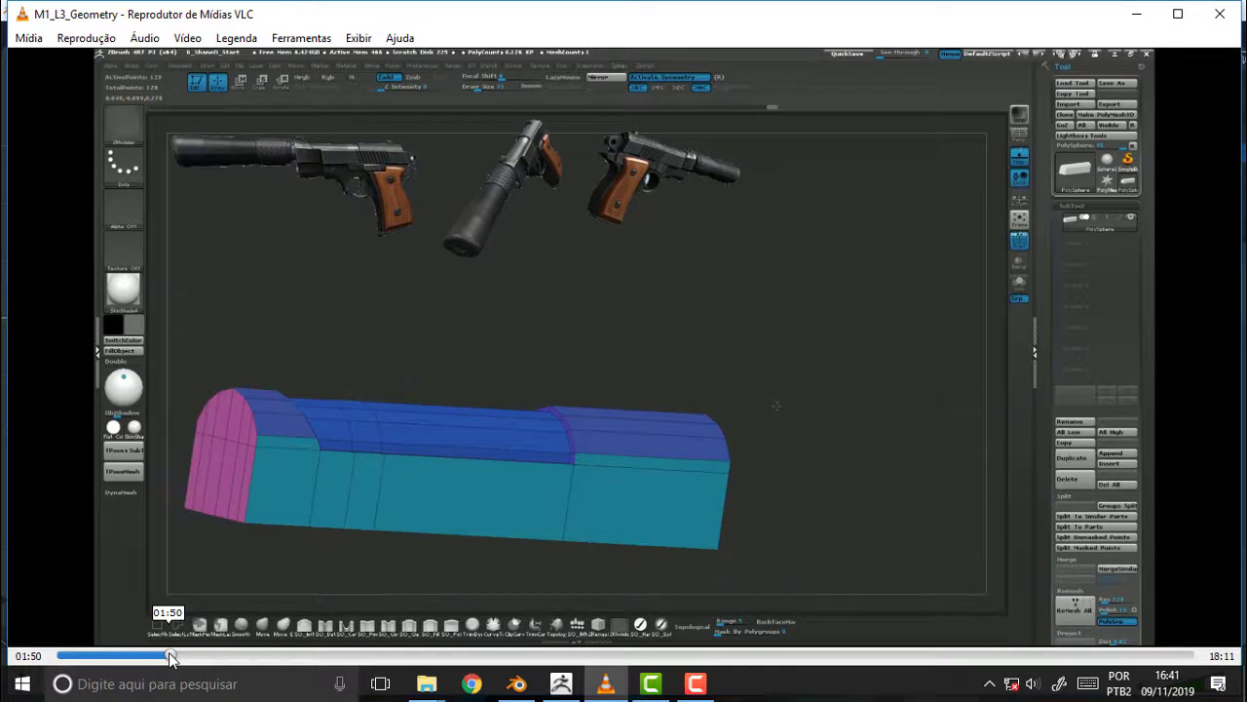
left_click(181, 656)
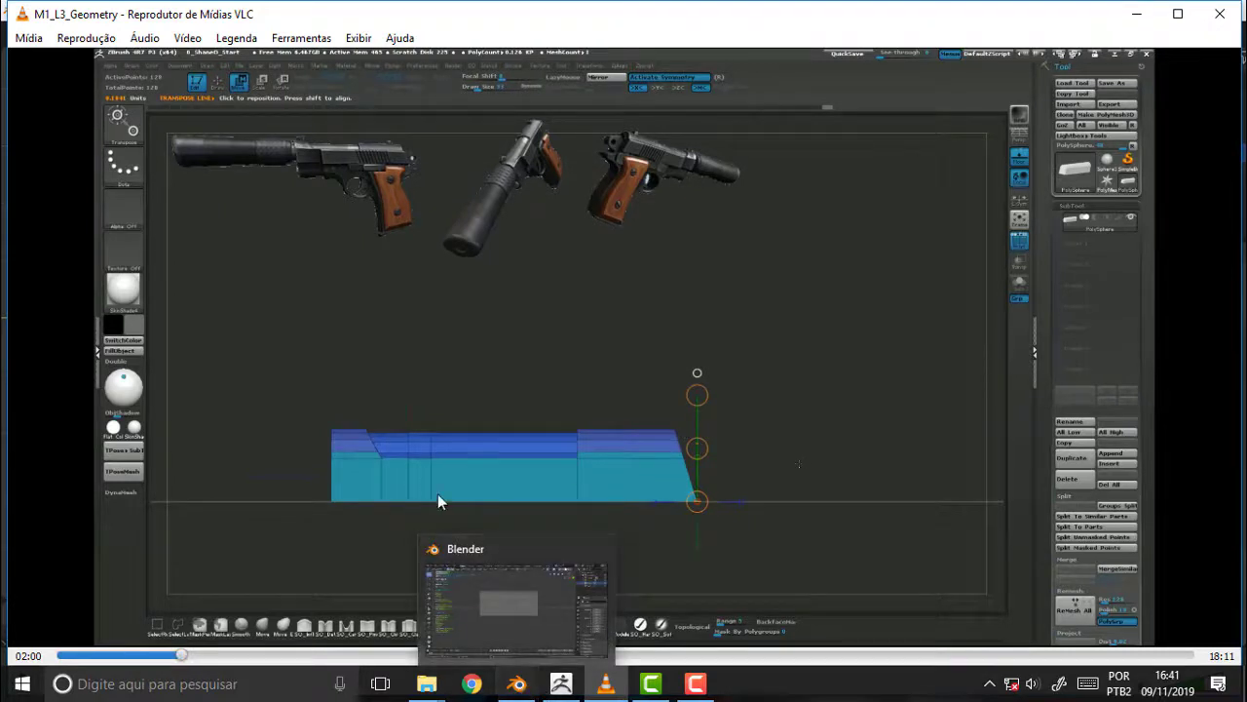
left_click(517, 685)
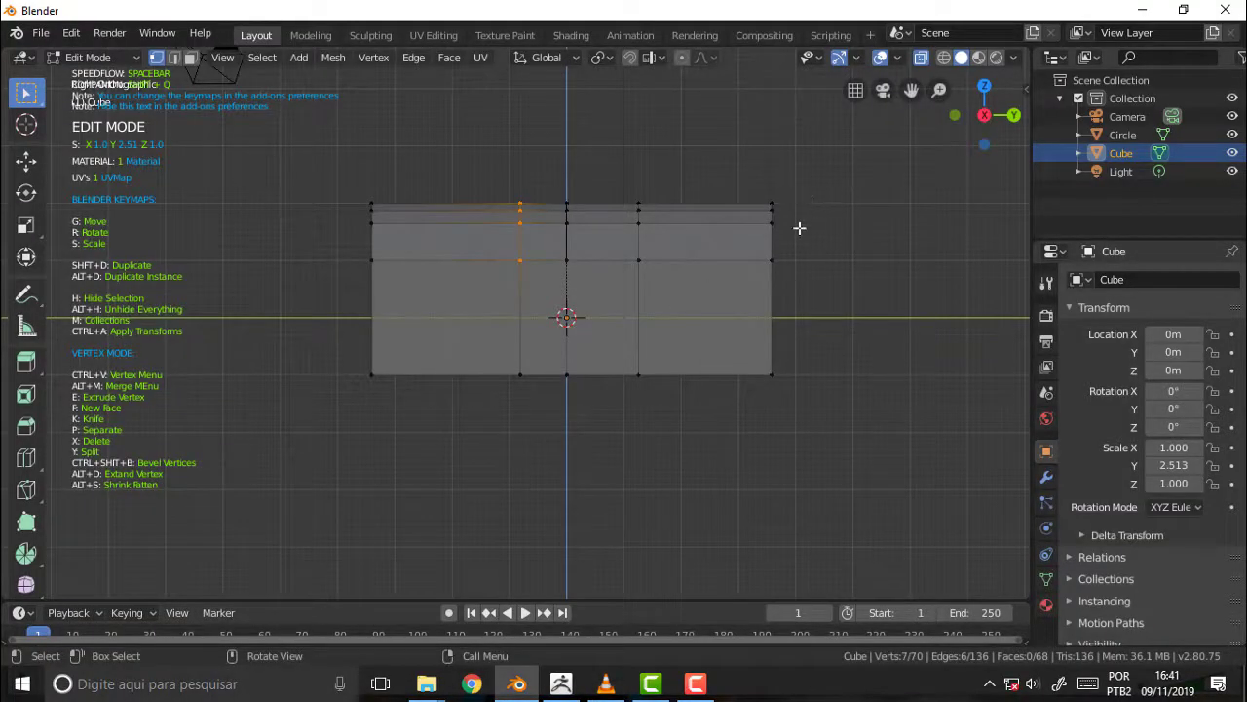
Step: Tilt the selected top vertex column about the X axis
key("r")
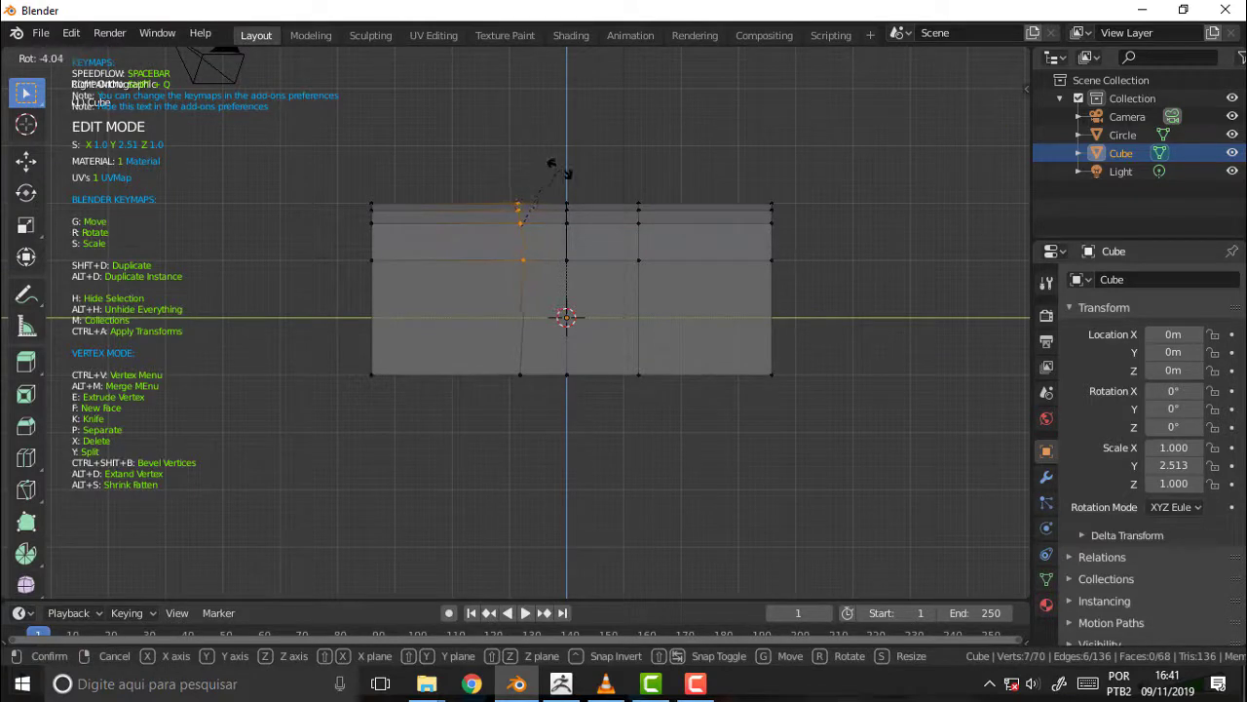
key("x")
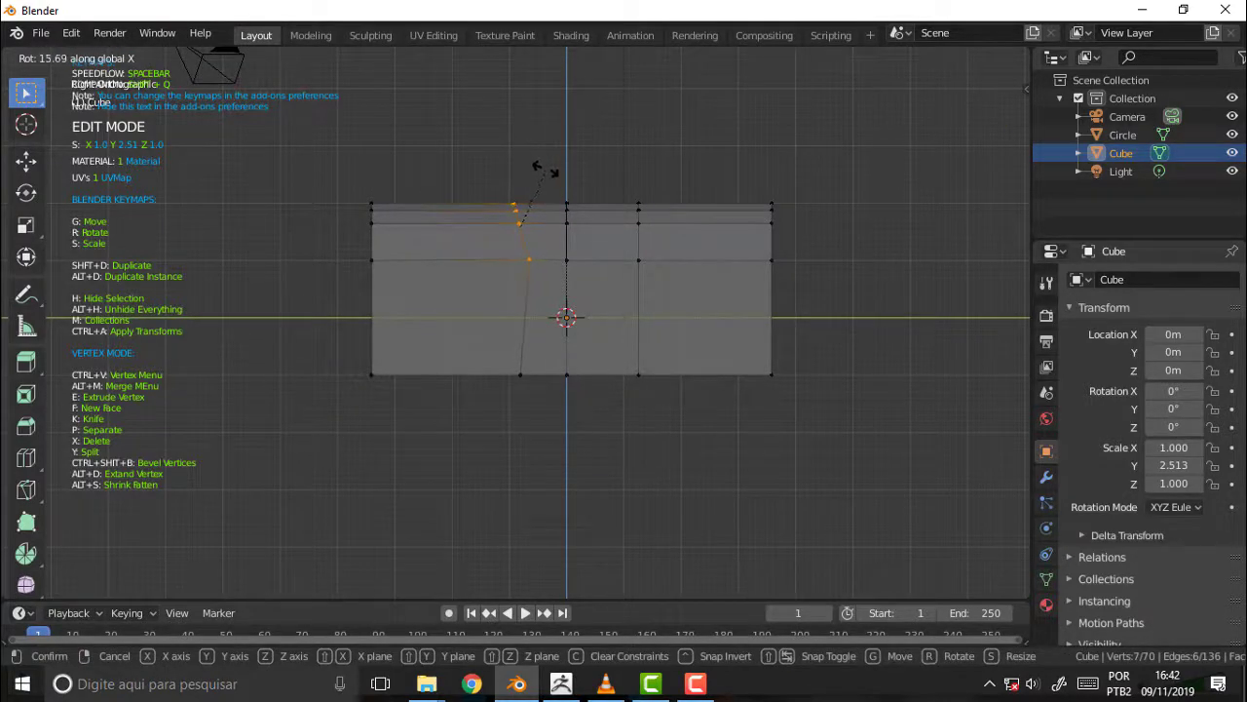
left_click(555, 170)
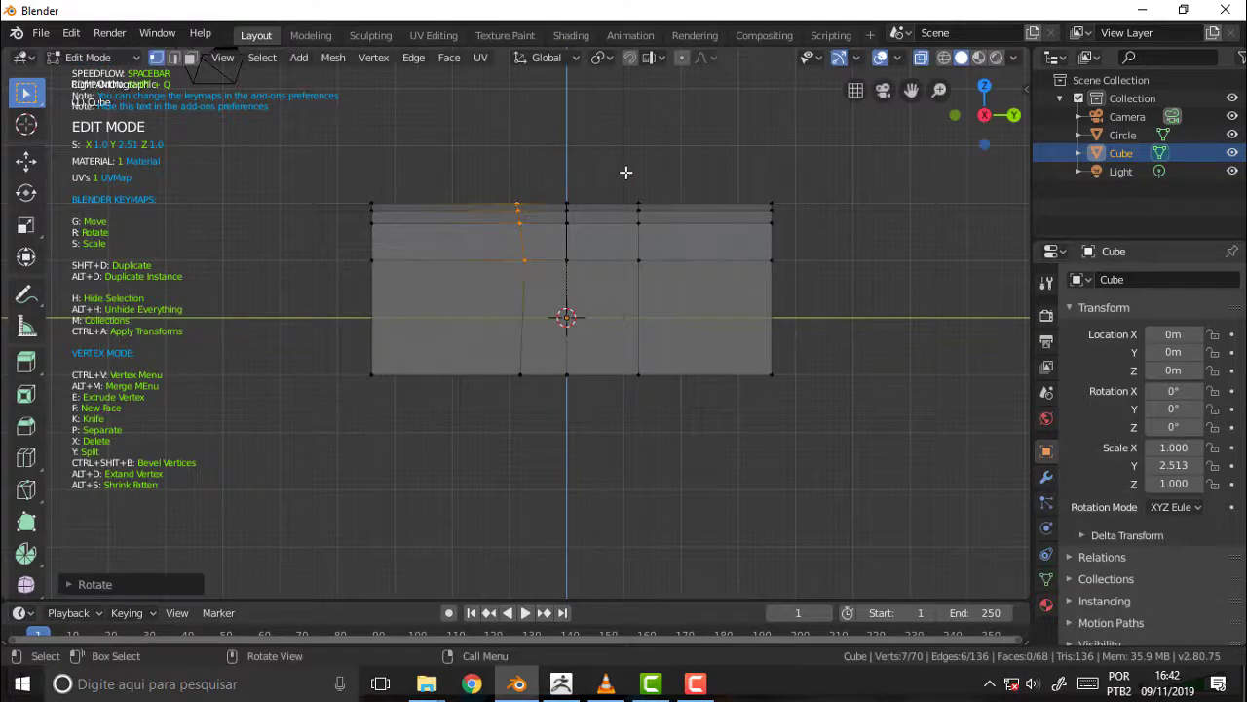
key("g")
key("y")
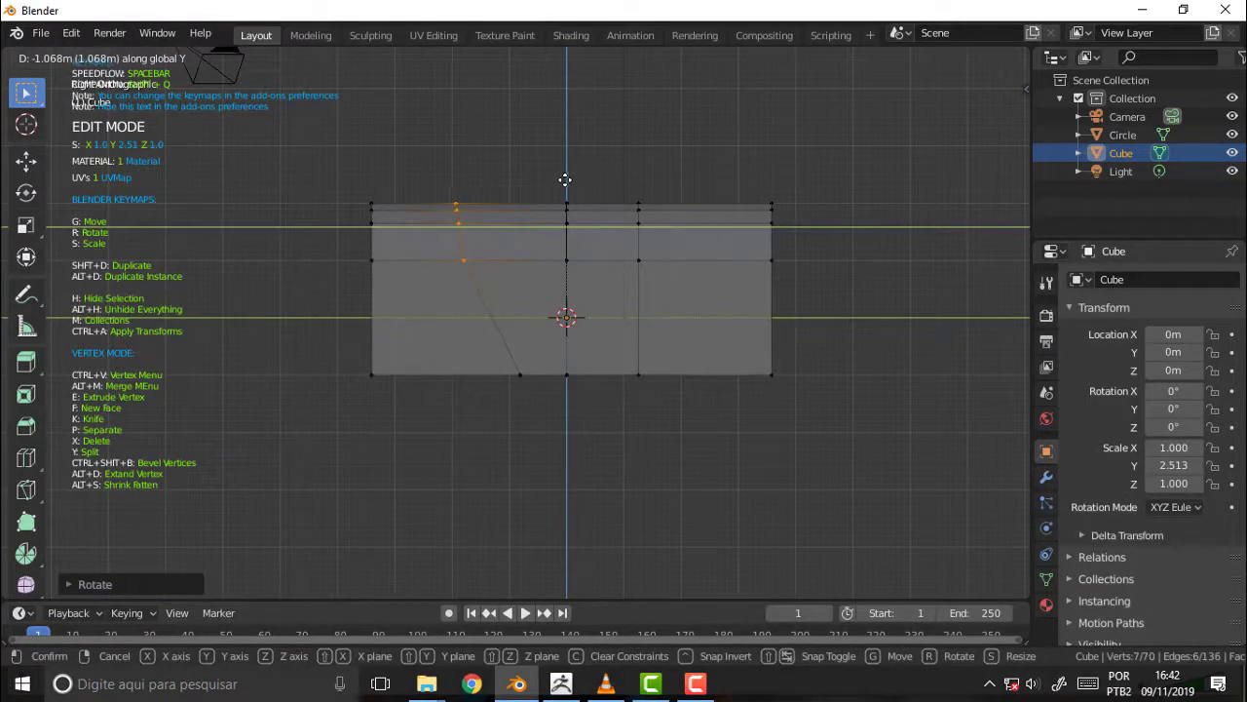
key("Escape")
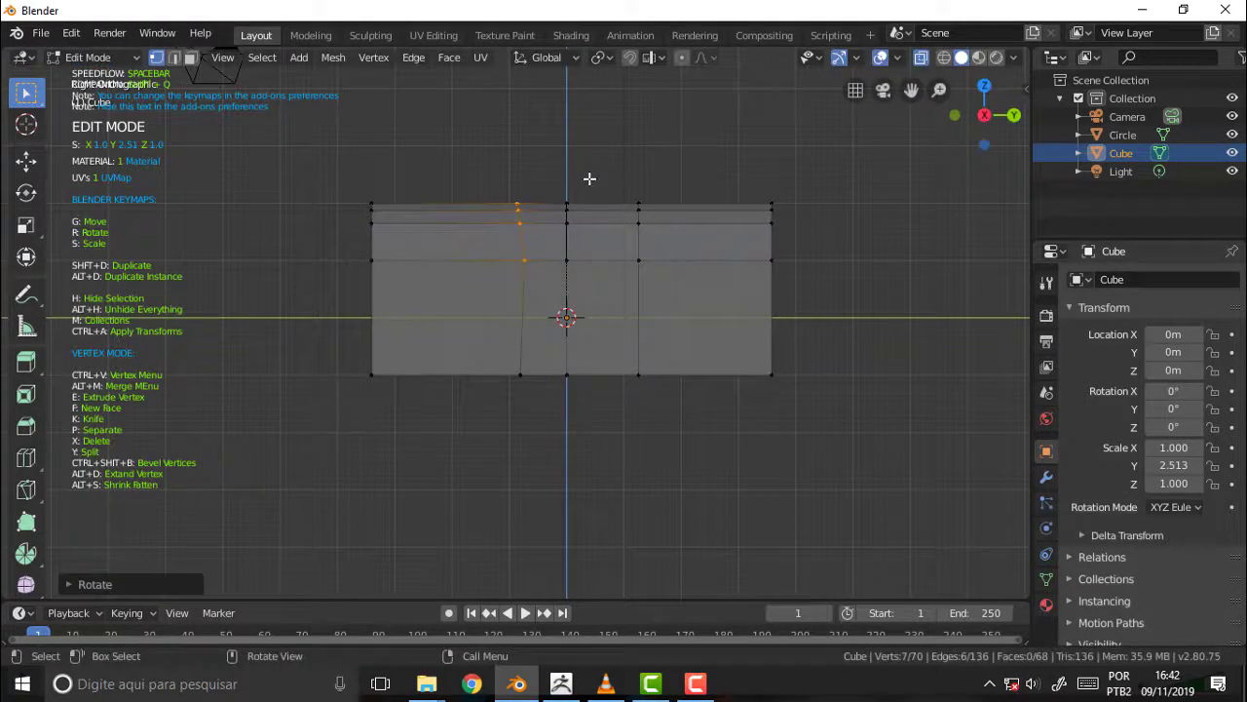
Step: Scale and move the slanted top vertices along Y into a clean slanted edge
key("s")
key("y")
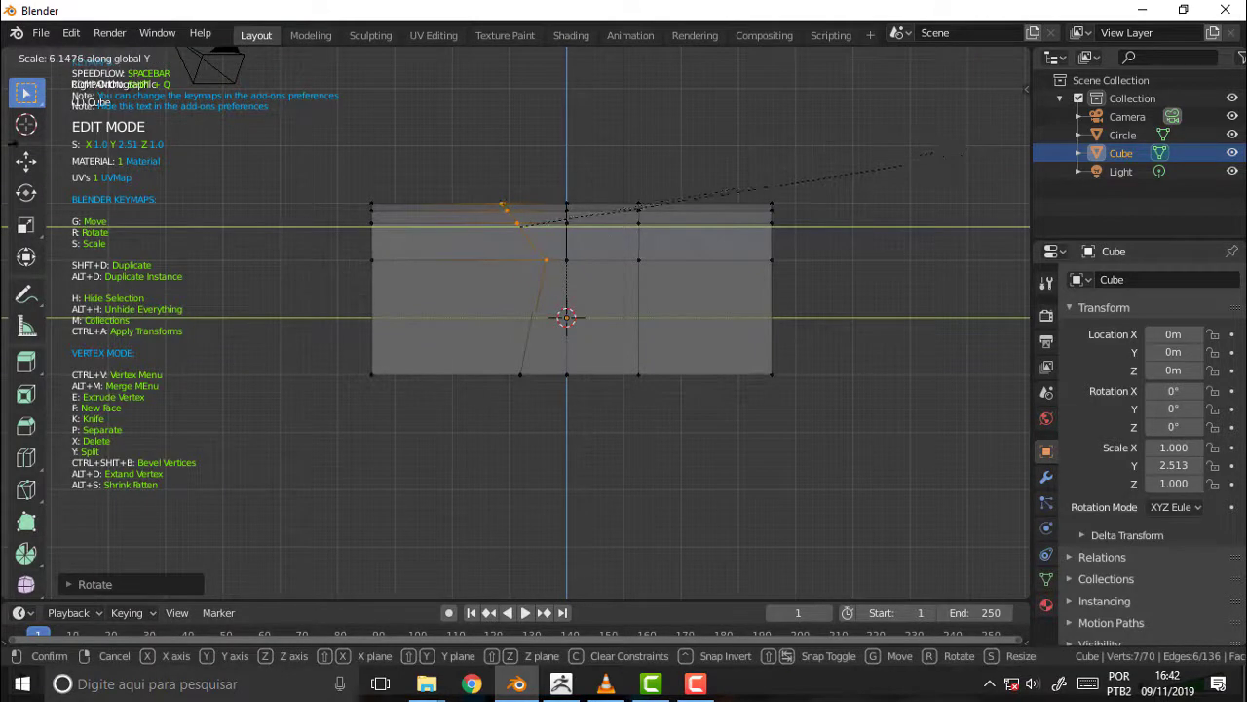
left_click(907, 174)
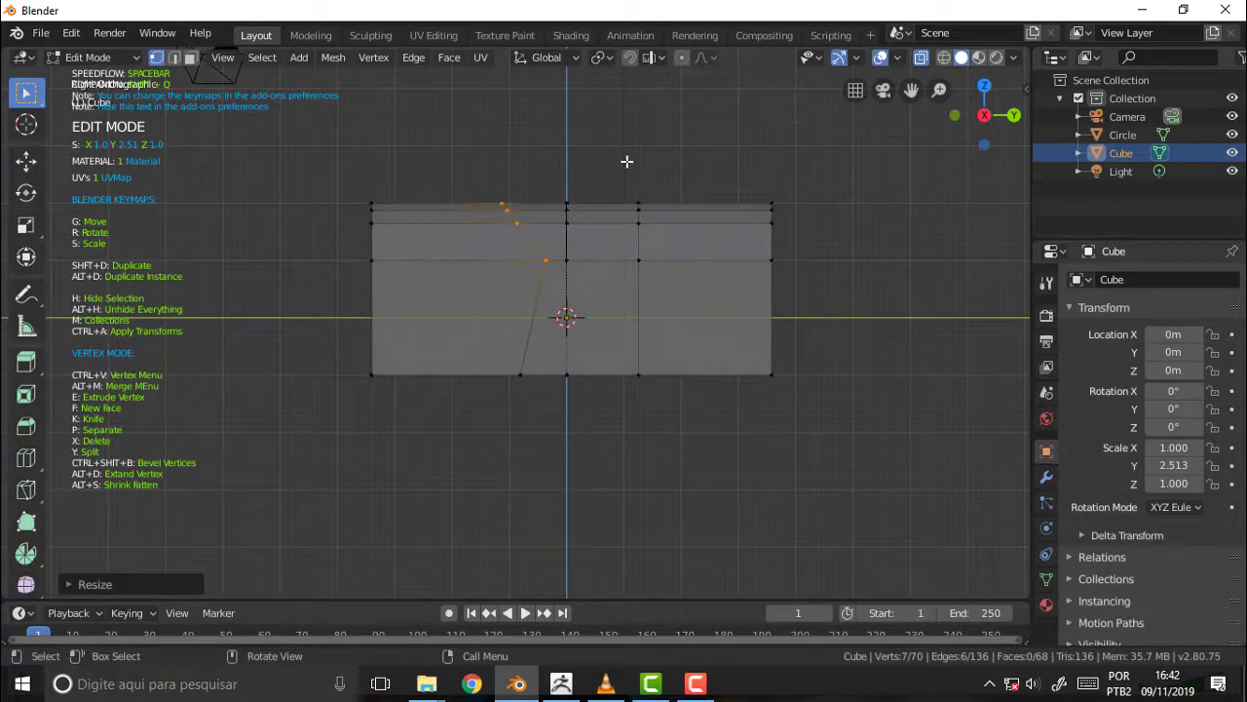
key("g")
key("y")
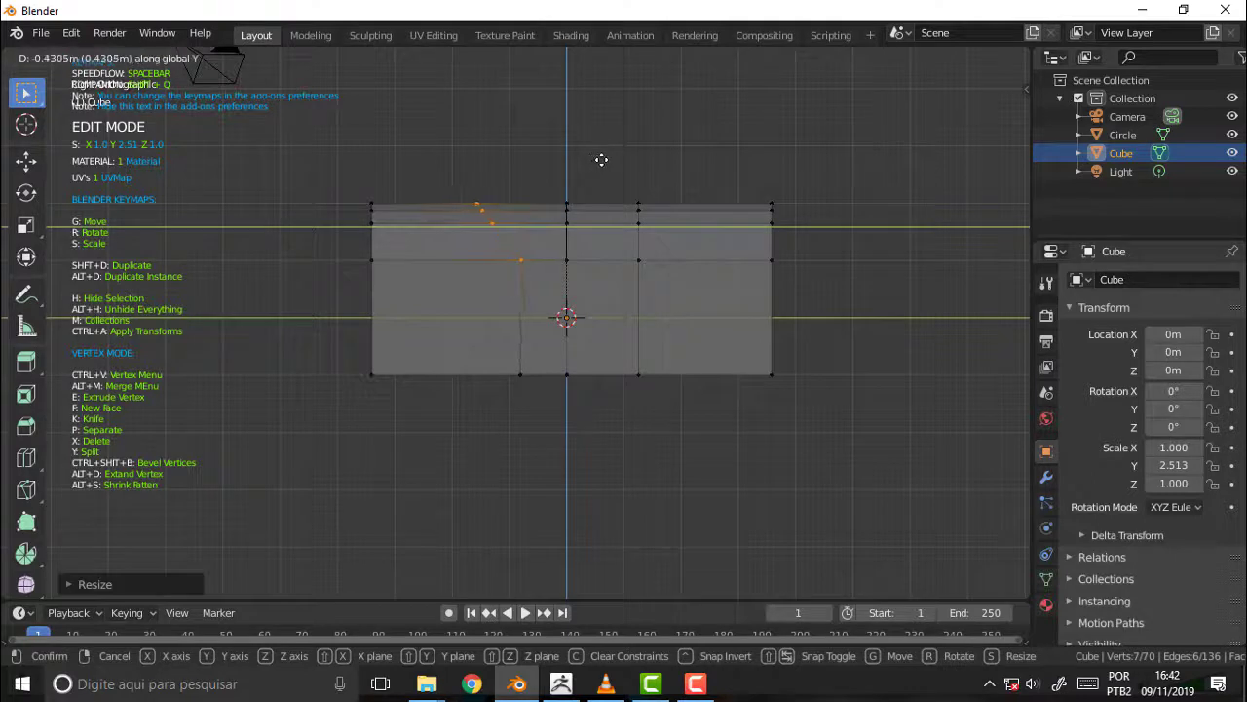
left_click(601, 159)
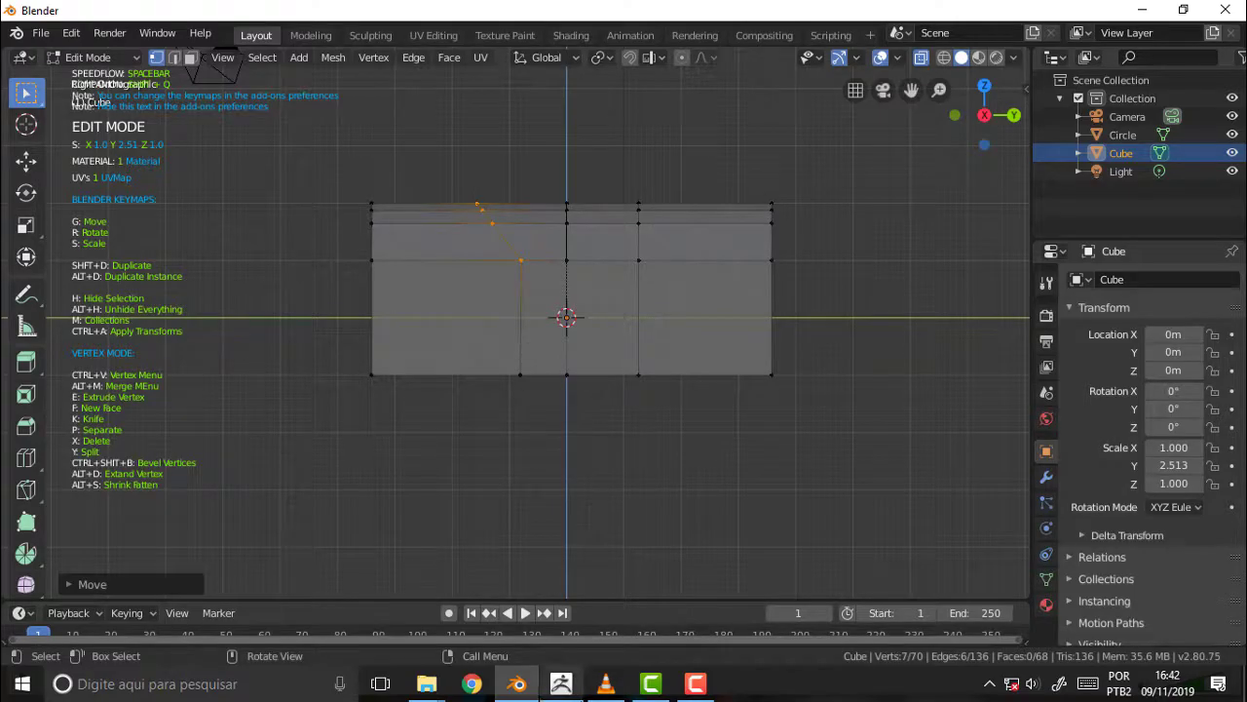
Step: Compare against the ZBrush reference, then select only the right-hand vertex column
left_click(560, 683)
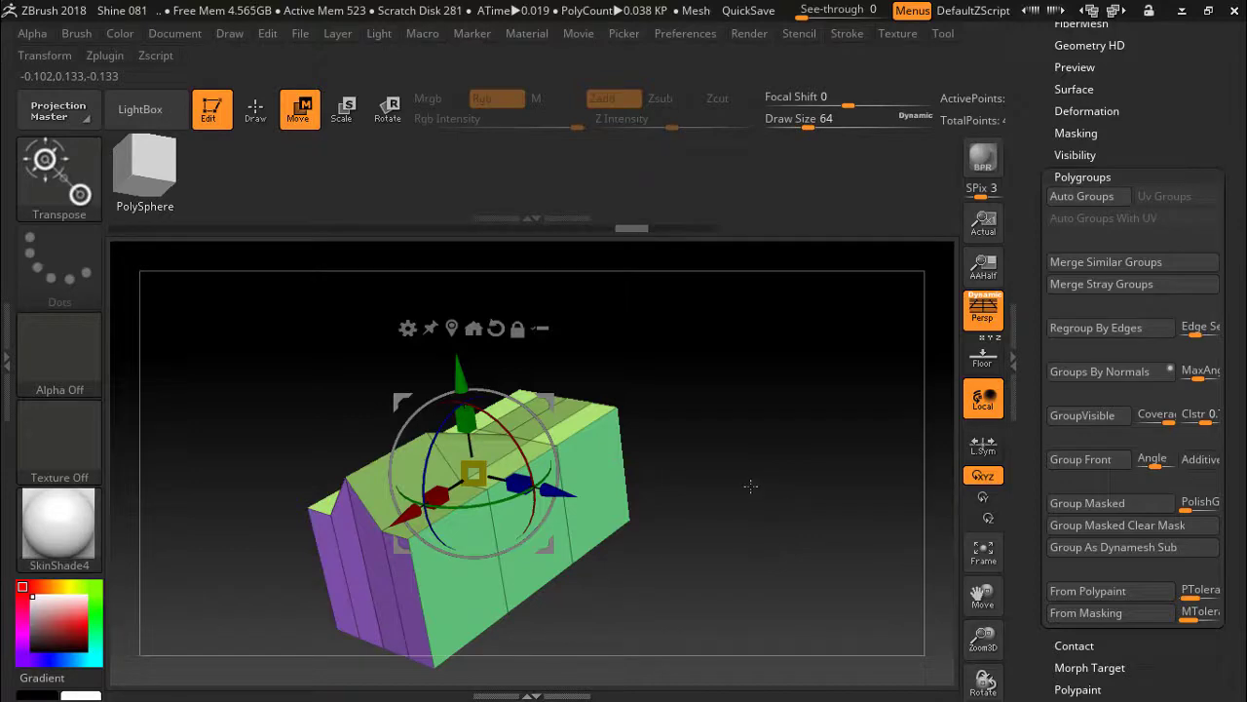
left_click(1182, 10)
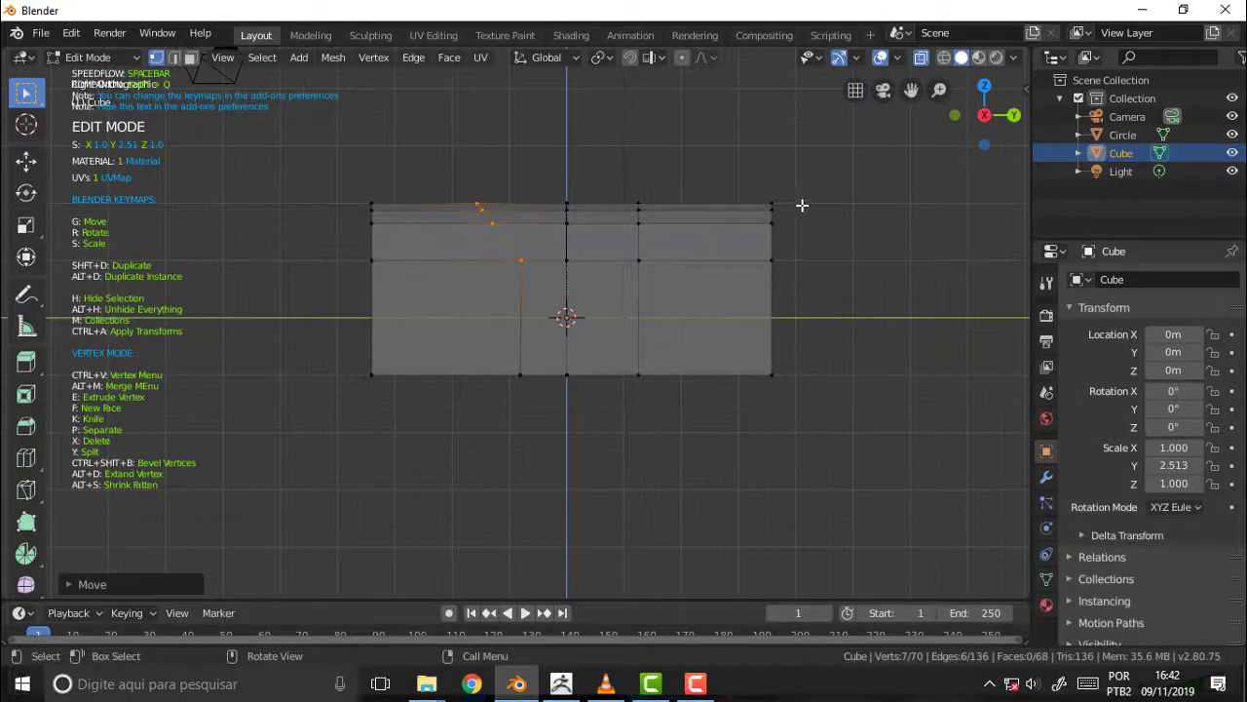
key("alt+a")
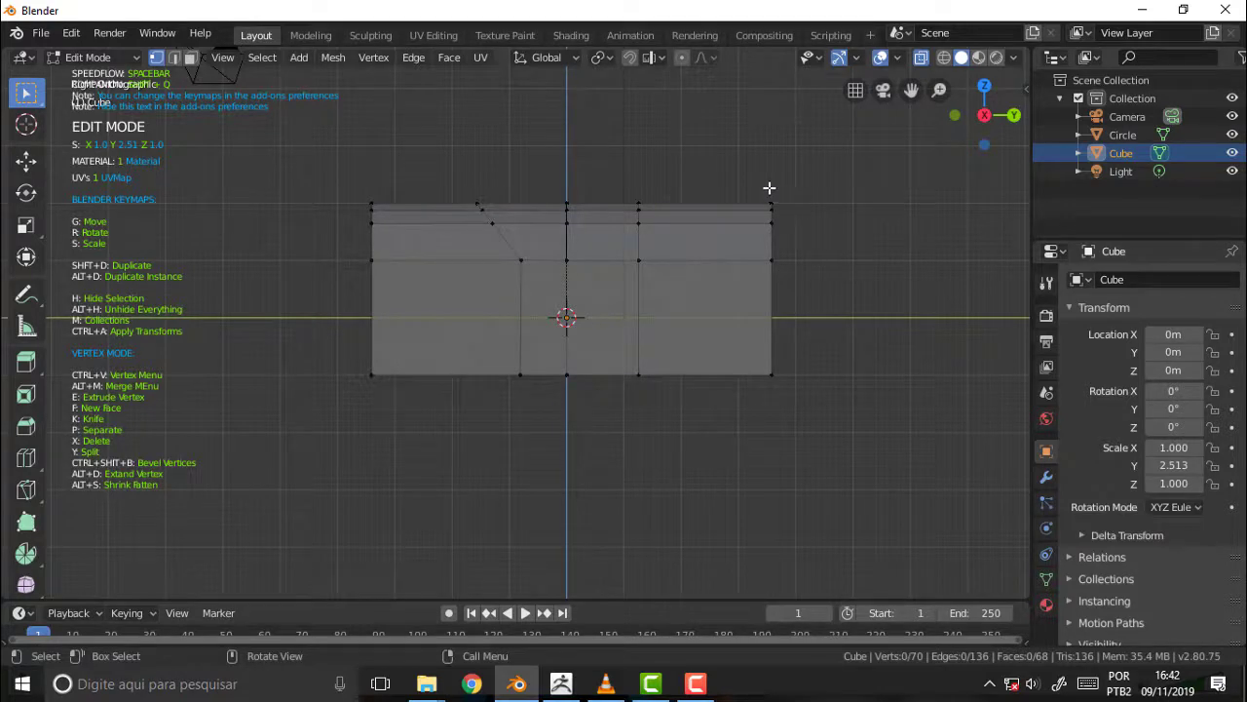
left_click_drag(748, 183, 809, 409)
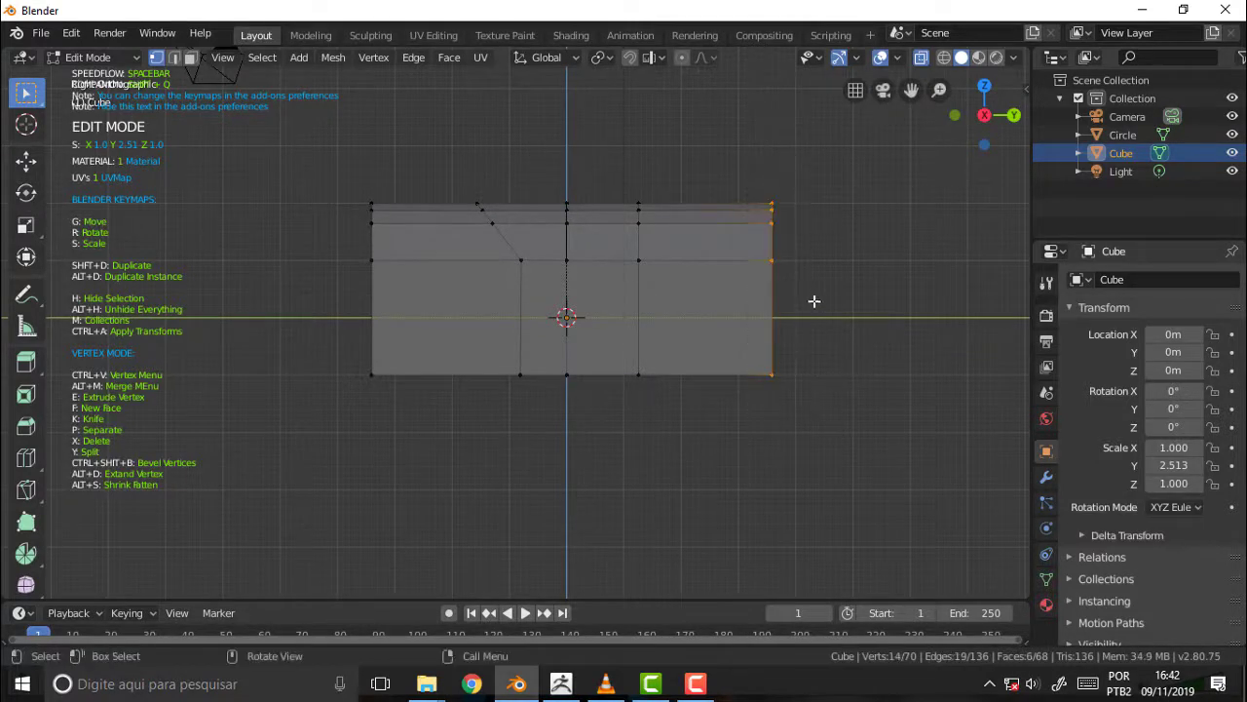
Step: Lengthen the block's right end by moving its column about 2.376 m along Y
key("g")
key("y")
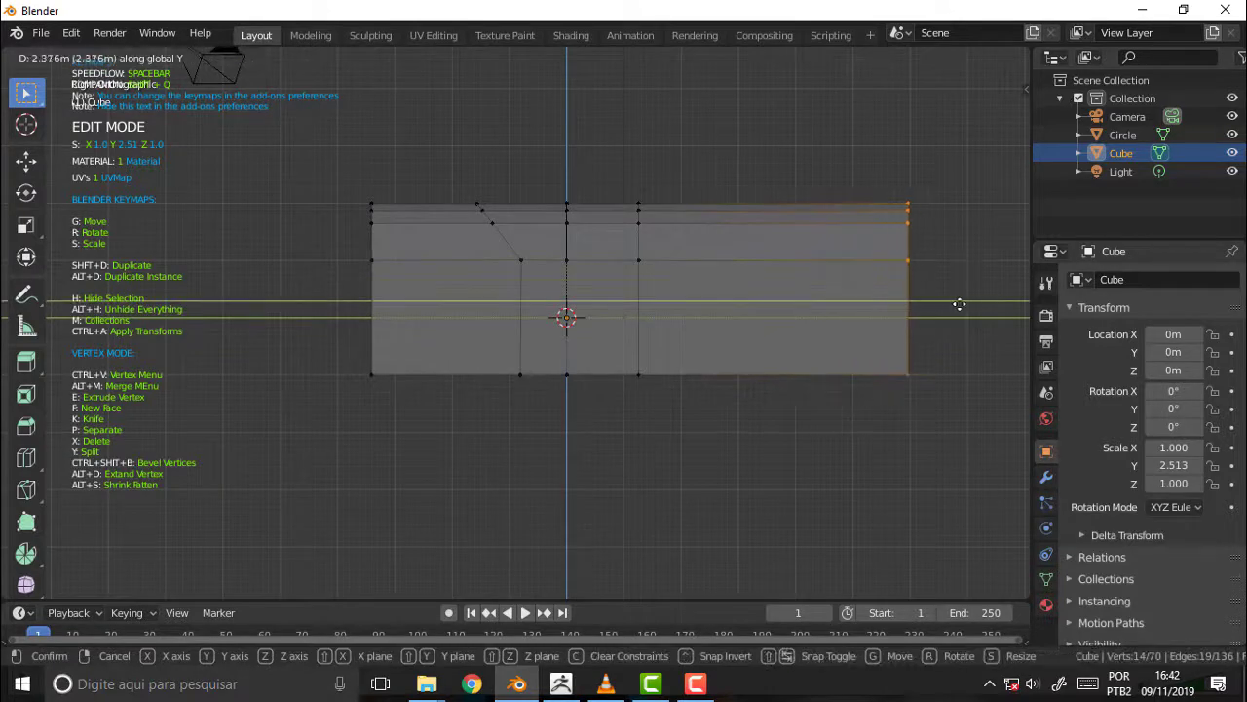
left_click(978, 304)
Step: Rotate and scale the right end along Y so the top sits back from the bottom
key("r")
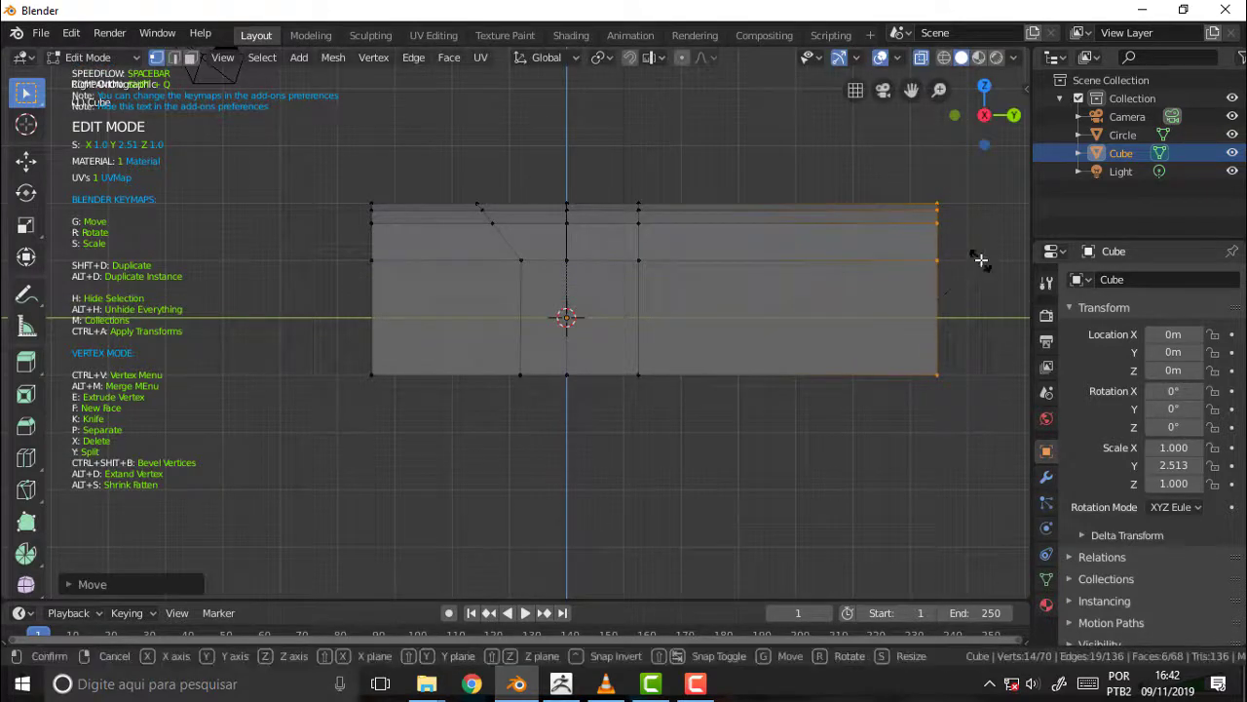
left_click(980, 259)
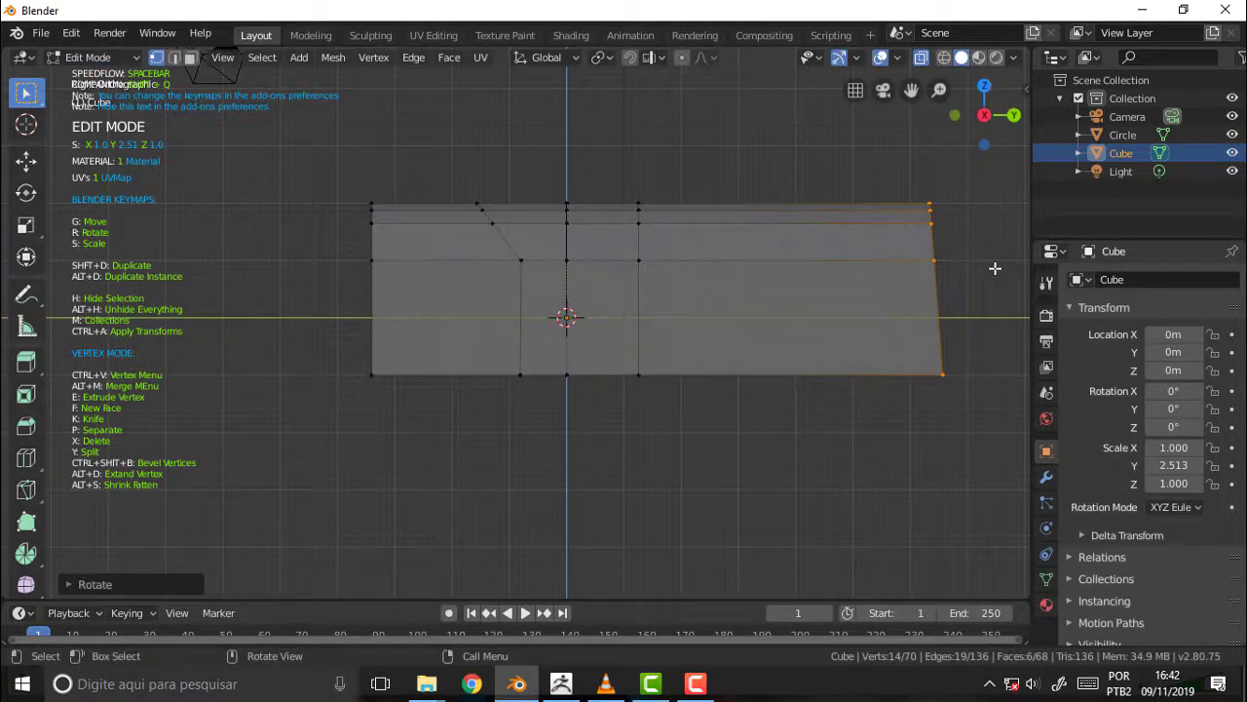
key("s")
key("y")
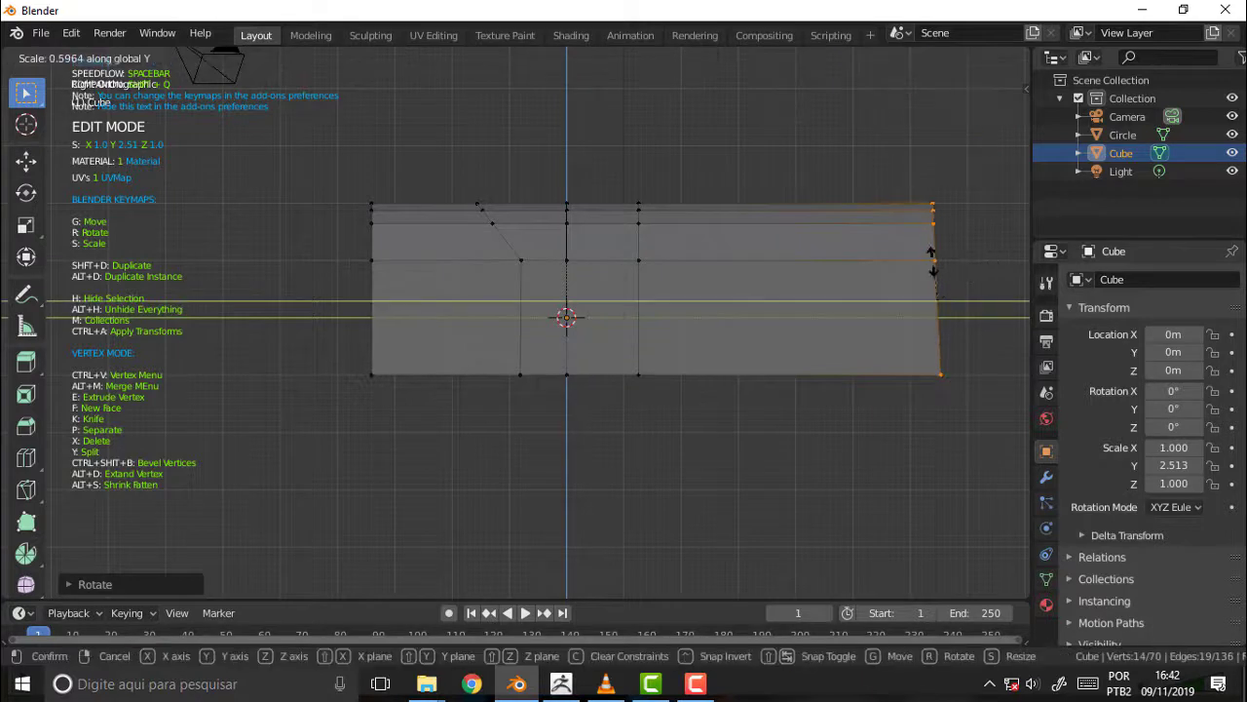
left_click(227, 392)
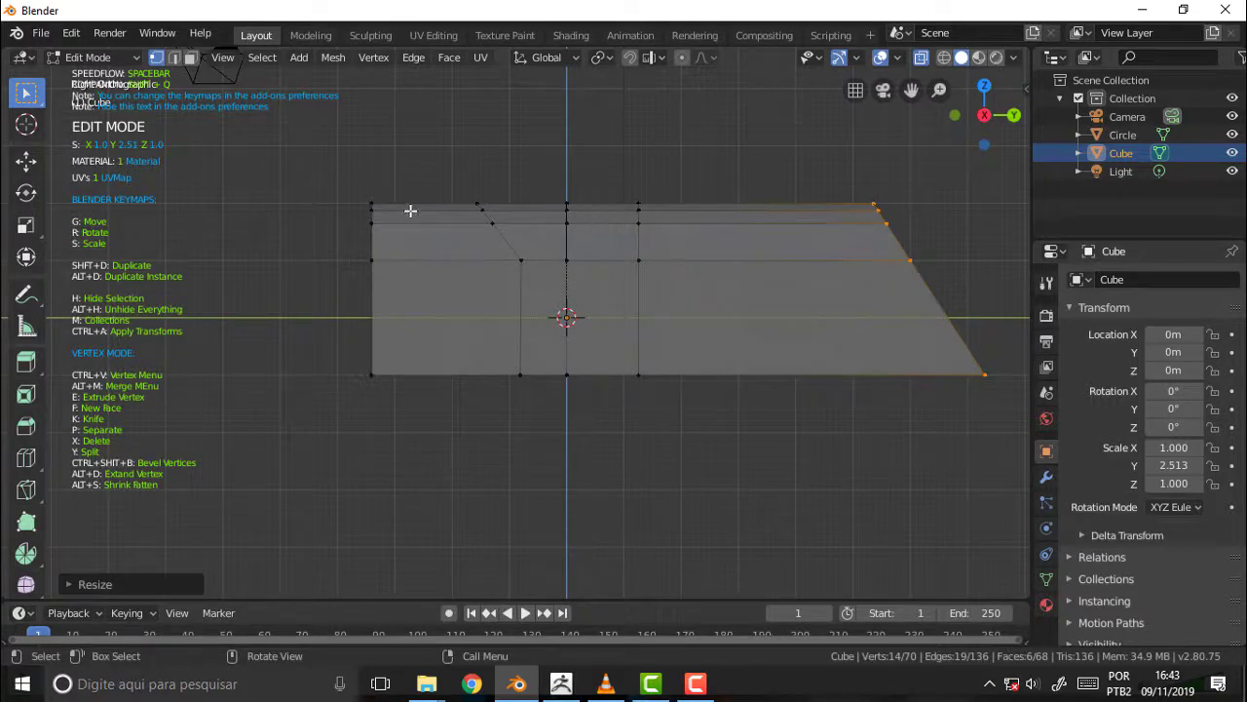
key("alt+a")
Step: Box-select the left-end vertex columns and extend them about 3.2 m further along Y
key("b")
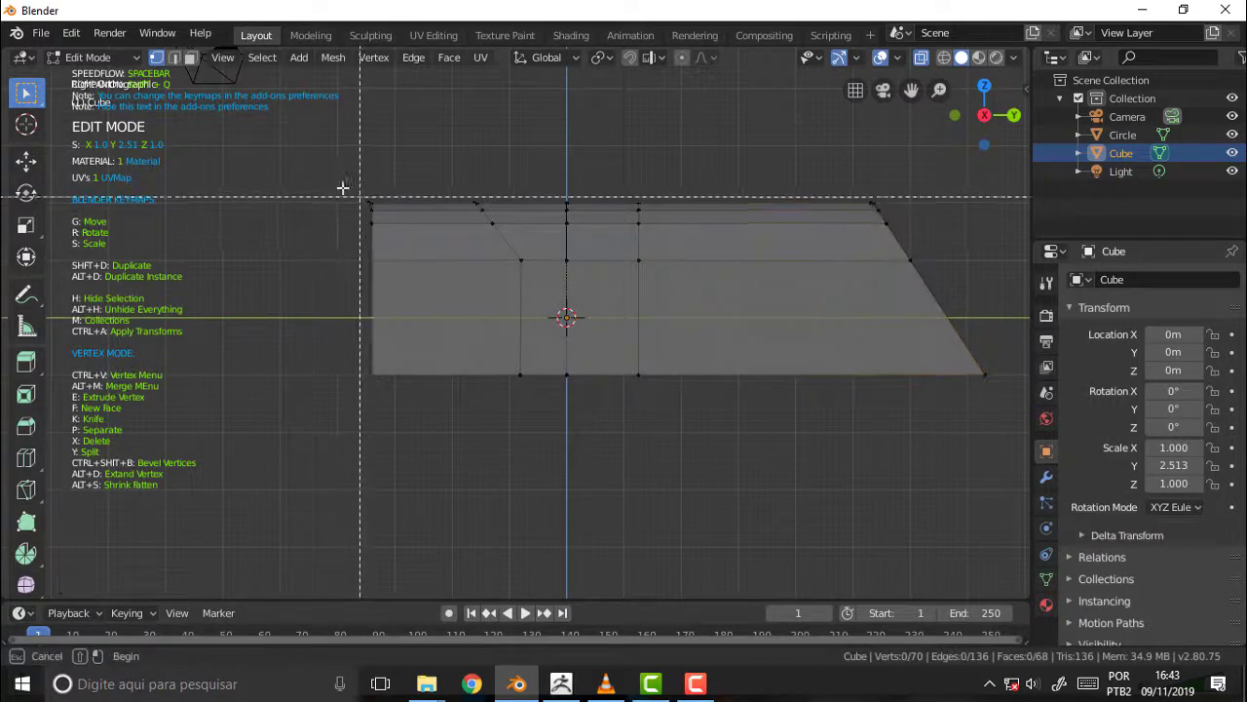
left_click_drag(332, 182, 533, 426)
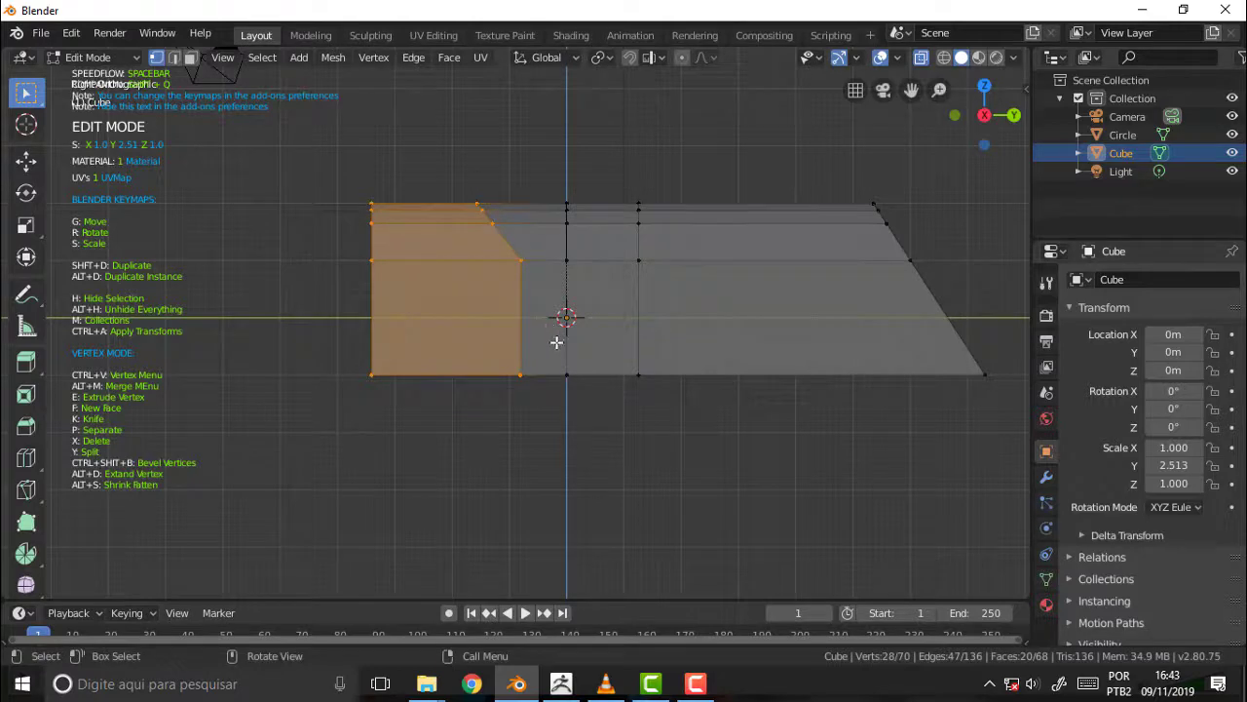
key("g")
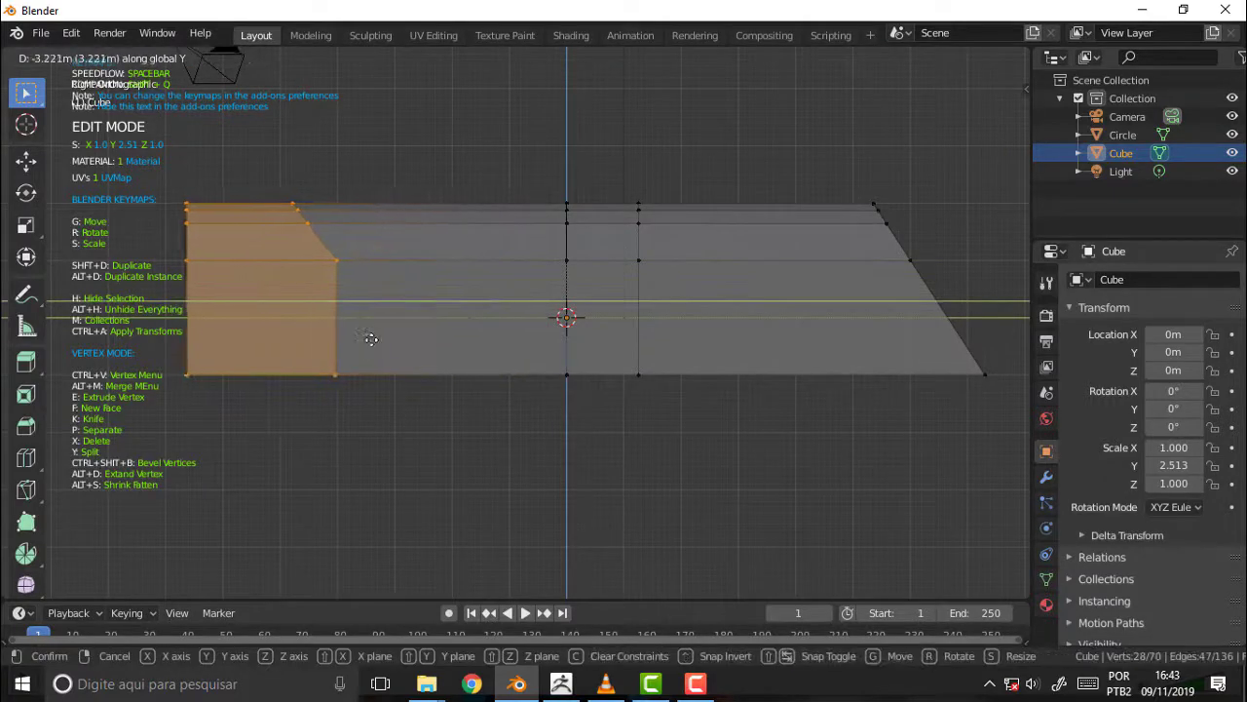
left_click(379, 342)
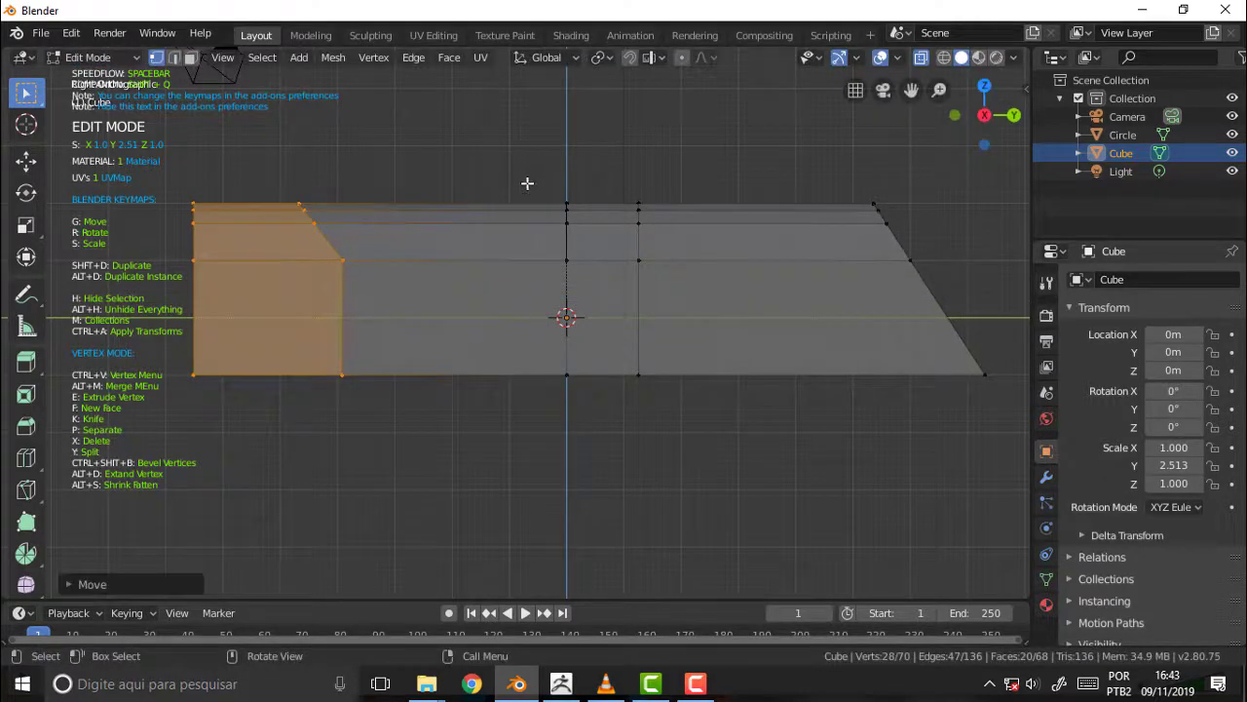
left_click(191, 57)
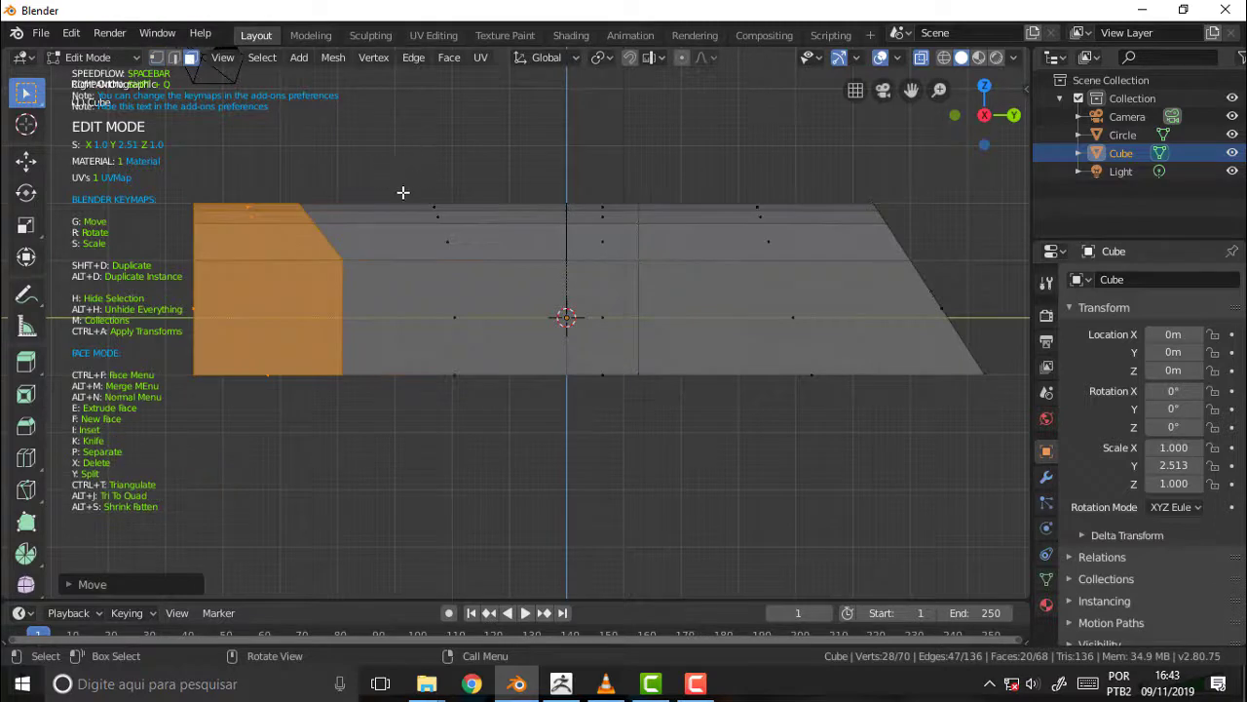
Step: Select the thin top face strip plus two neighbouring top faces, with X-ray turned off
left_click_drag(388, 179, 446, 243)
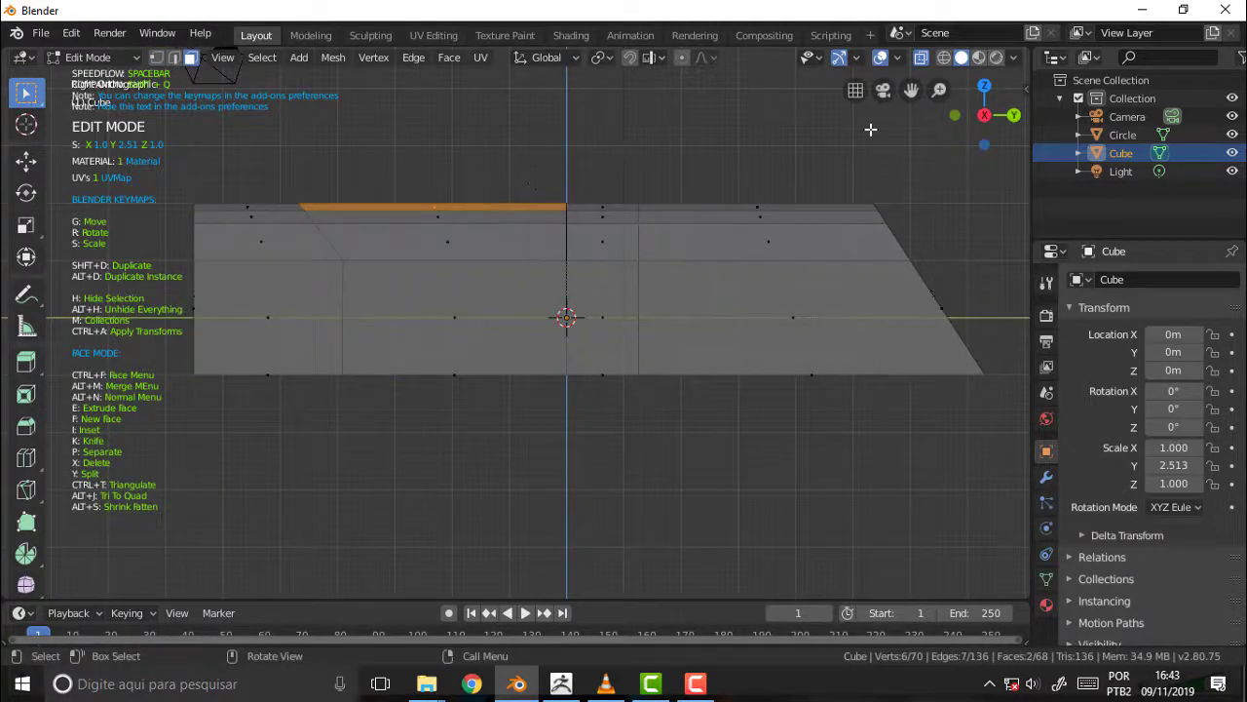
mouse_move(574, 167)
middle_mouse_down()
mouse_move(705, 264)
mouse_move(663, 253)
middle_mouse_up()
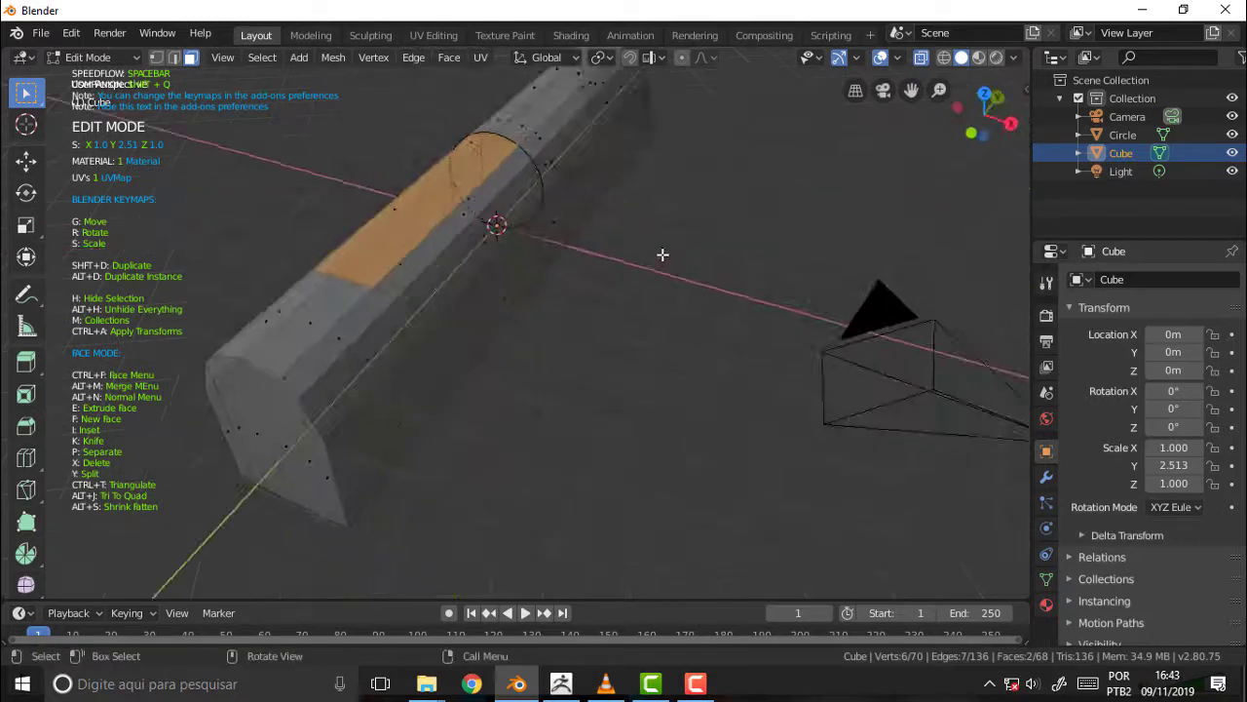
left_click(421, 258, "shift")
key("ctrl+z")
left_click(919, 61)
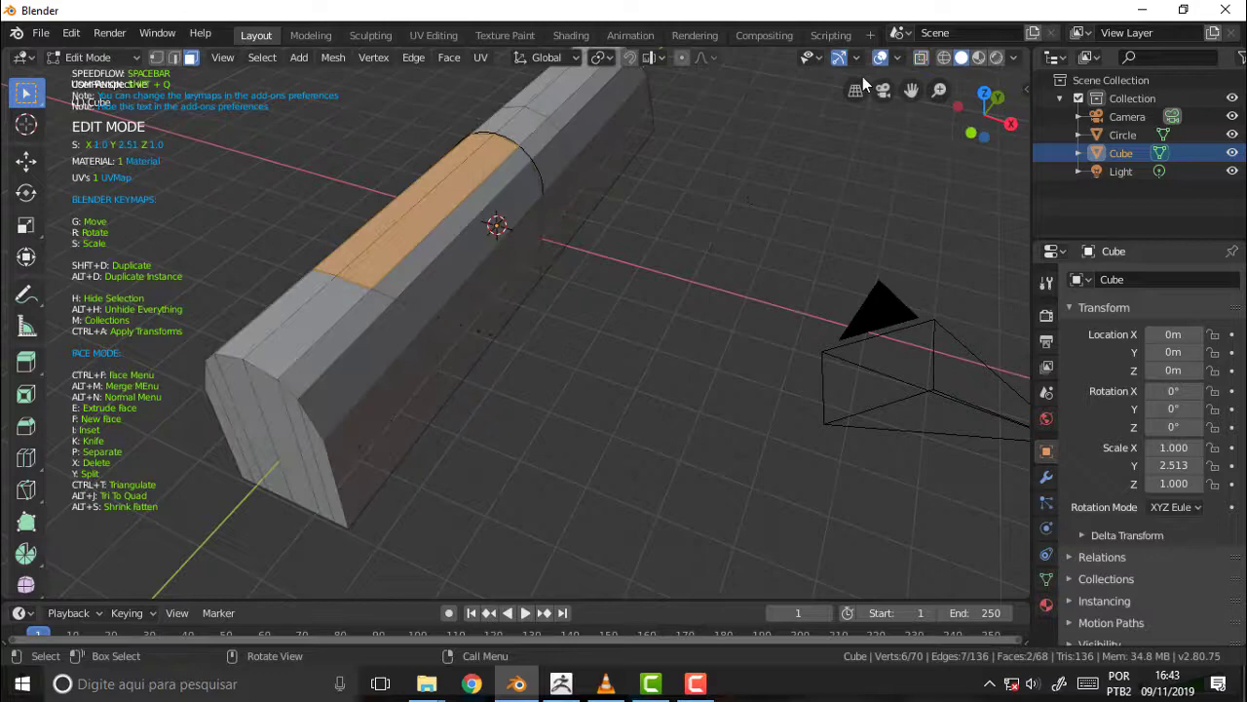
left_click(450, 243, "shift")
left_click(460, 265, "shift")
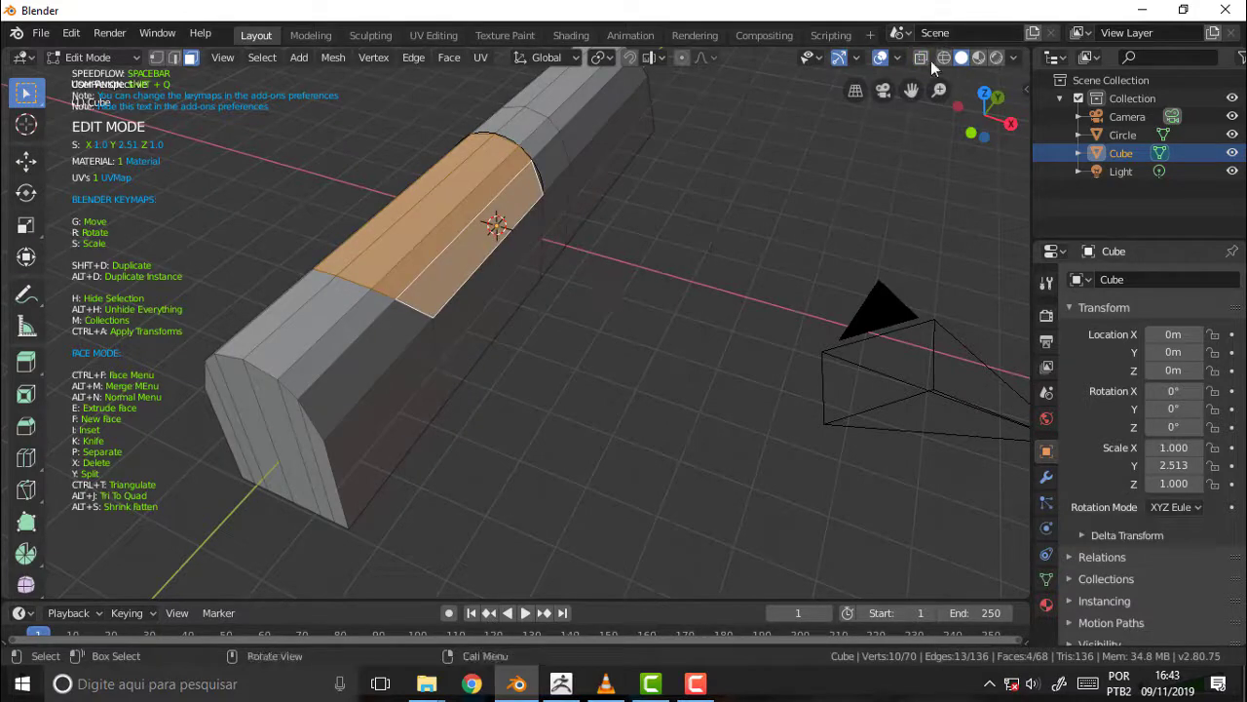
Step: Switch to Material Preview shading and add the adjacent top strip to the selection
left_click(978, 58)
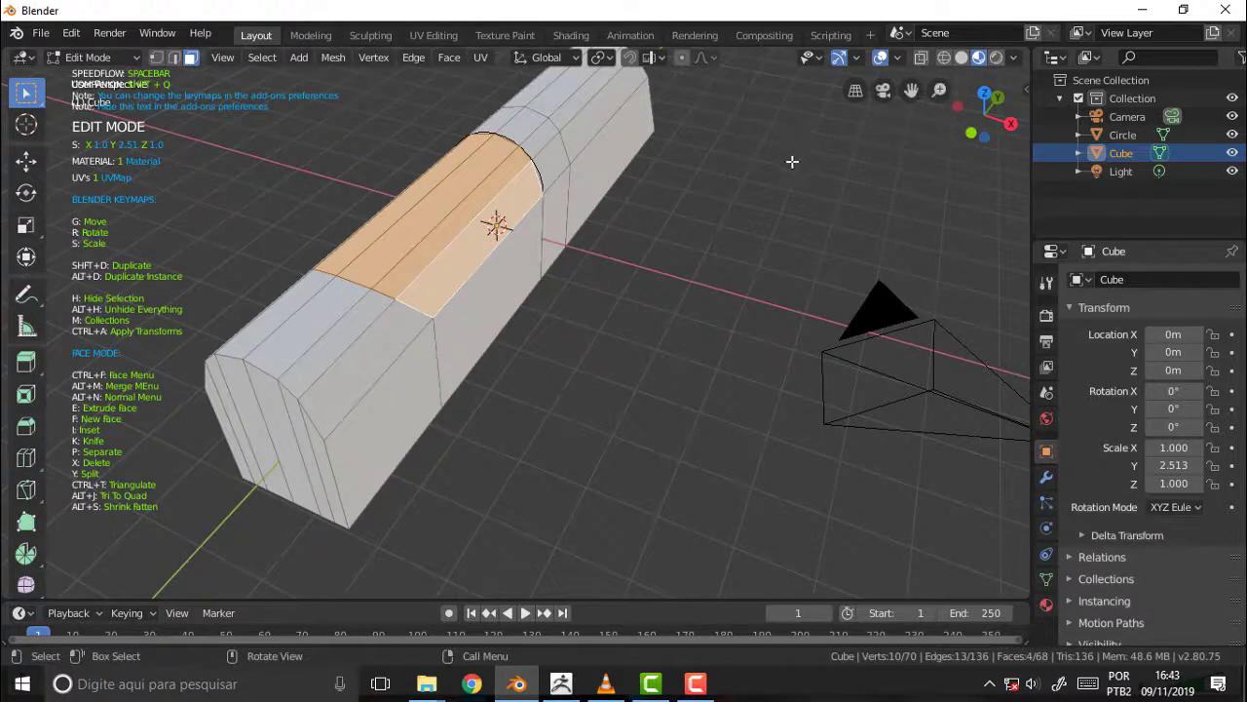
left_click_drag(985, 109, 980, 138)
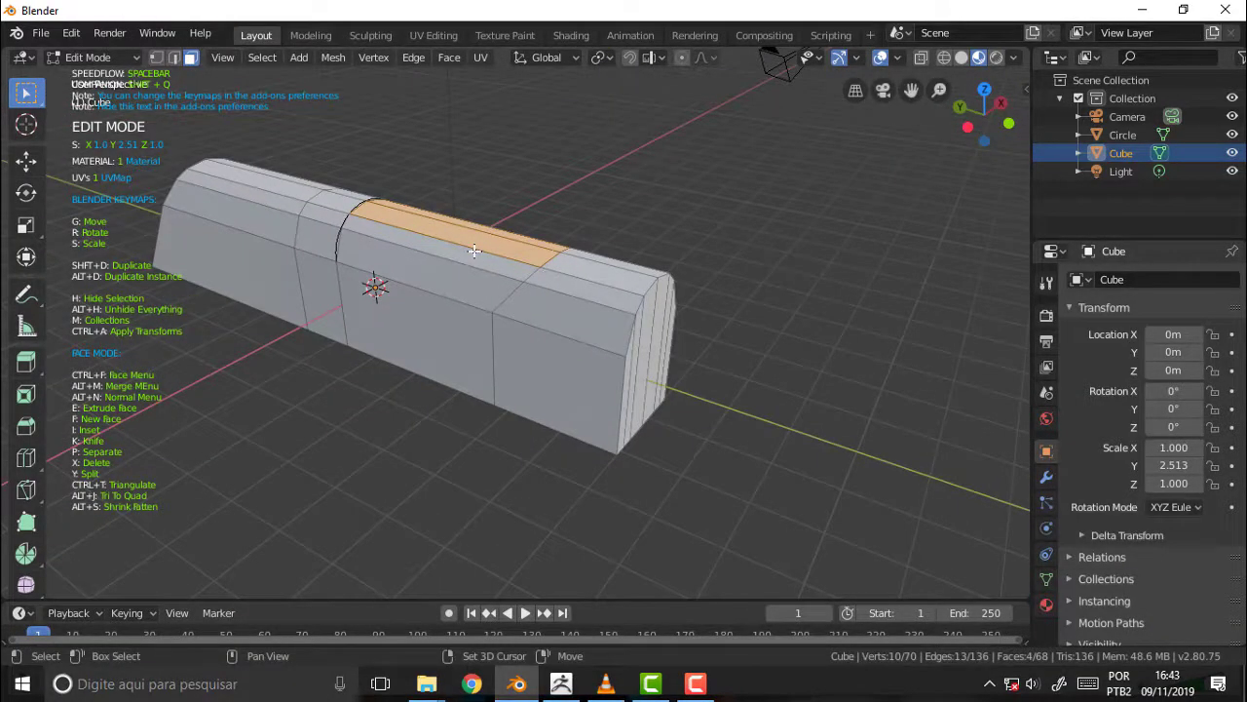
left_click(454, 276, "shift")
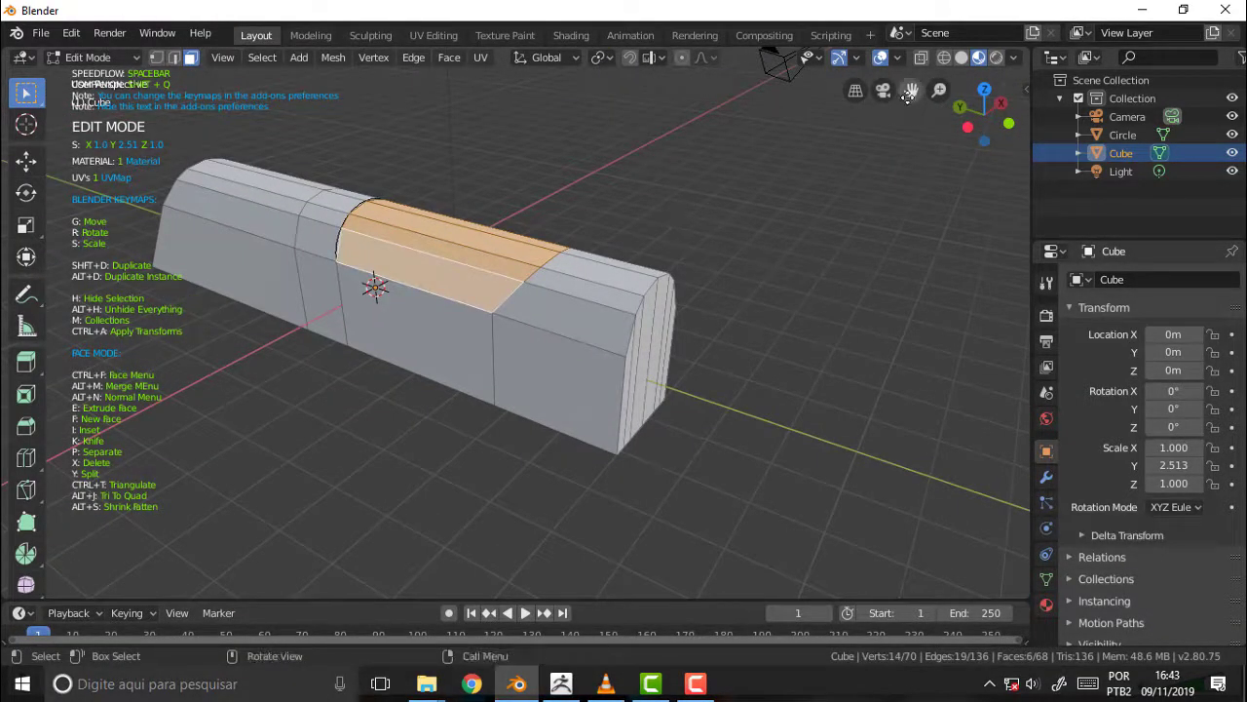
left_click_drag(911, 90, 830, 248)
middle_click_drag(830, 248, 693, 287)
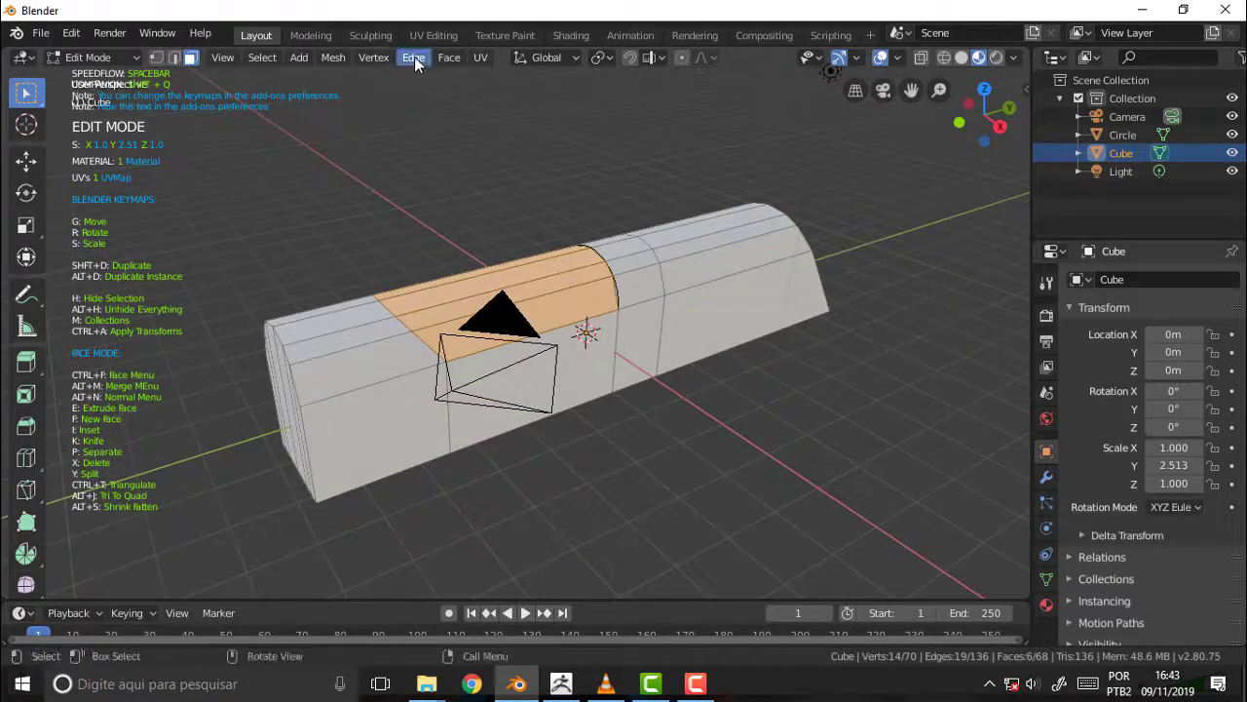
Step: Extrude the selected top faces in place
left_click(414, 57)
key("e")
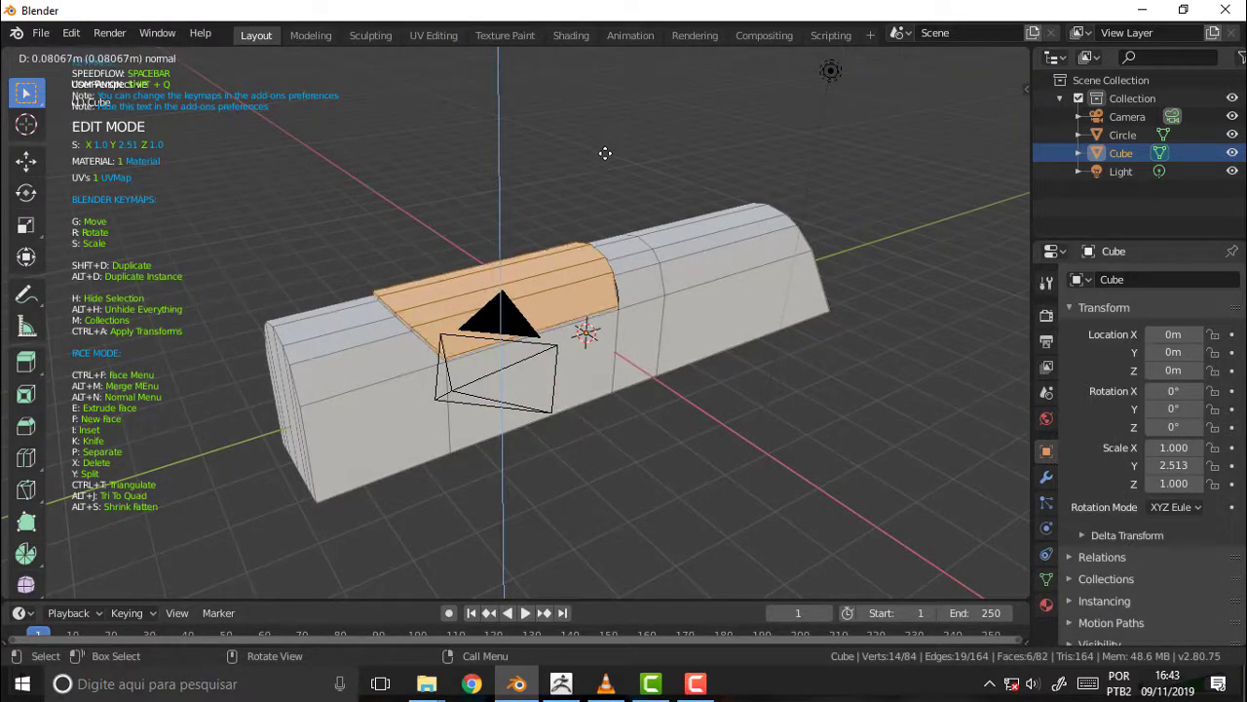
left_click(604, 157)
Step: Shrink the extruded faces along Z and Y, then scale them evenly inward
key("s")
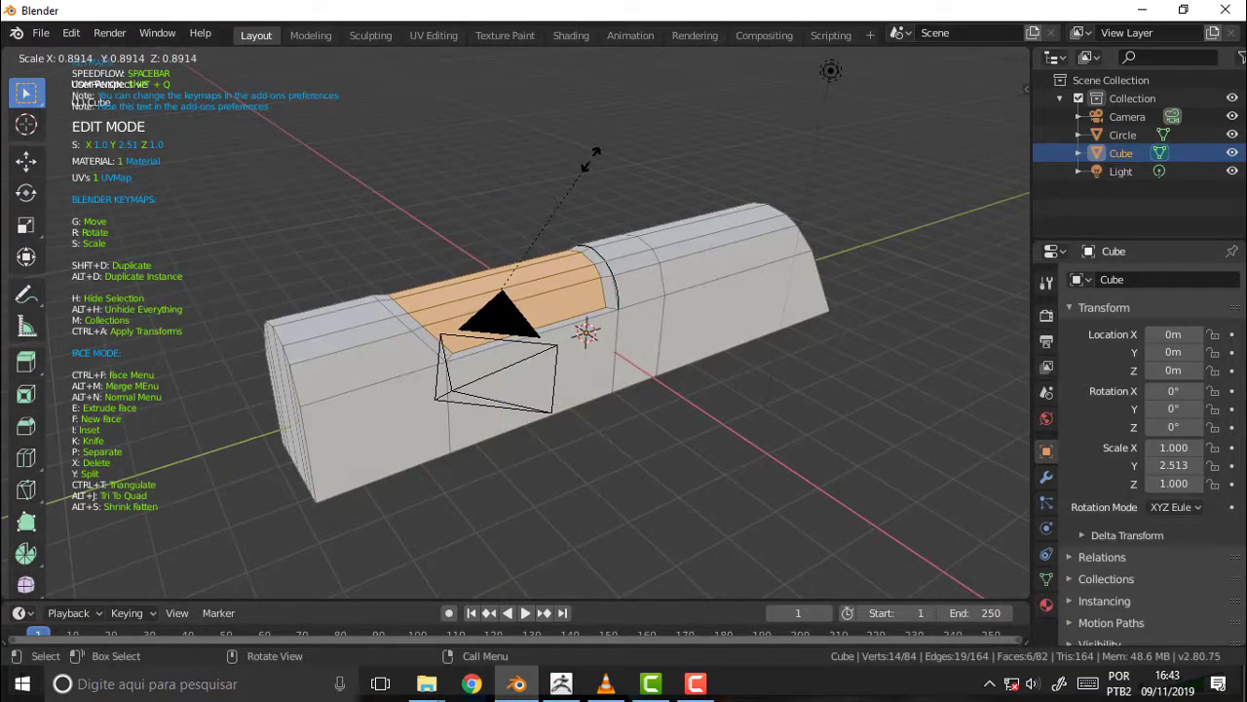
key("x")
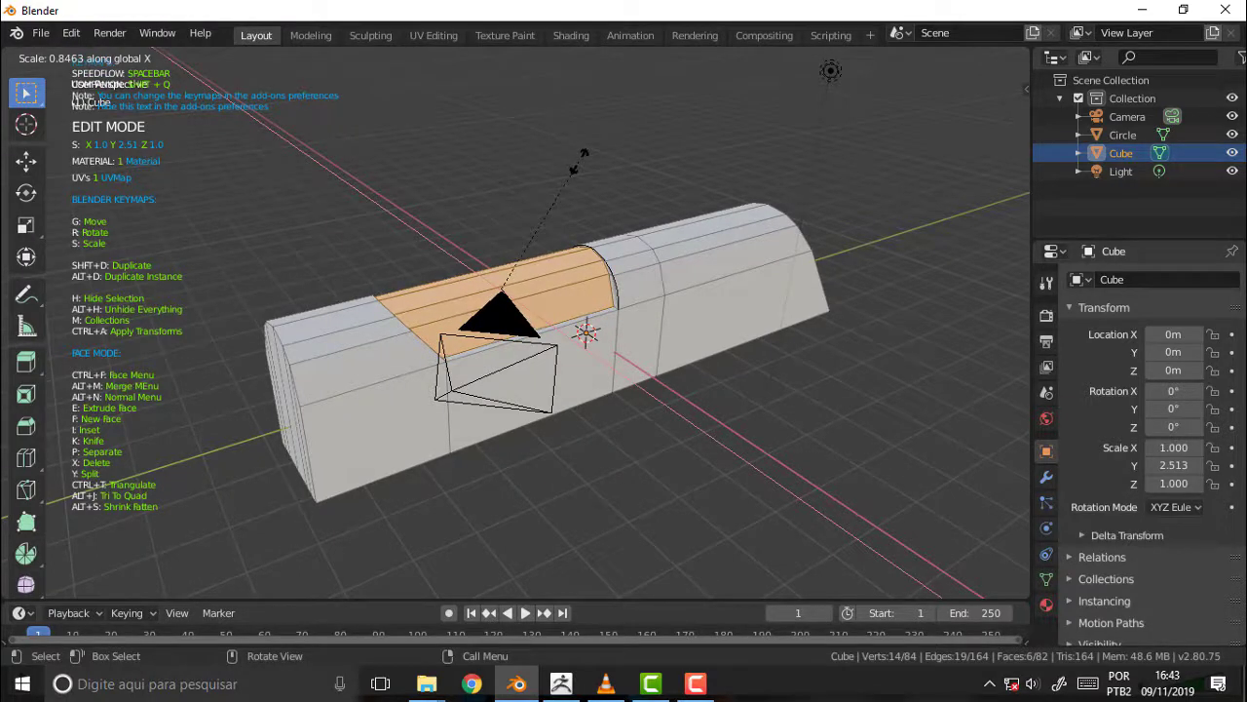
key("shift+z")
key("z")
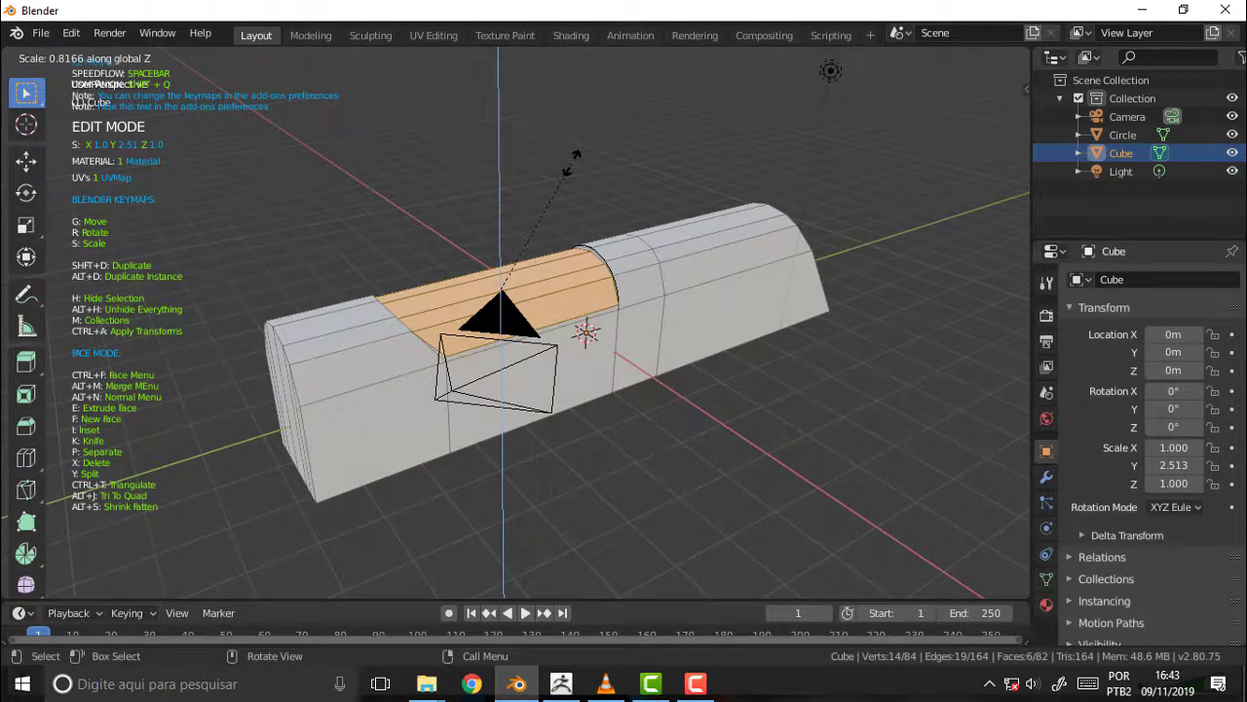
key("y")
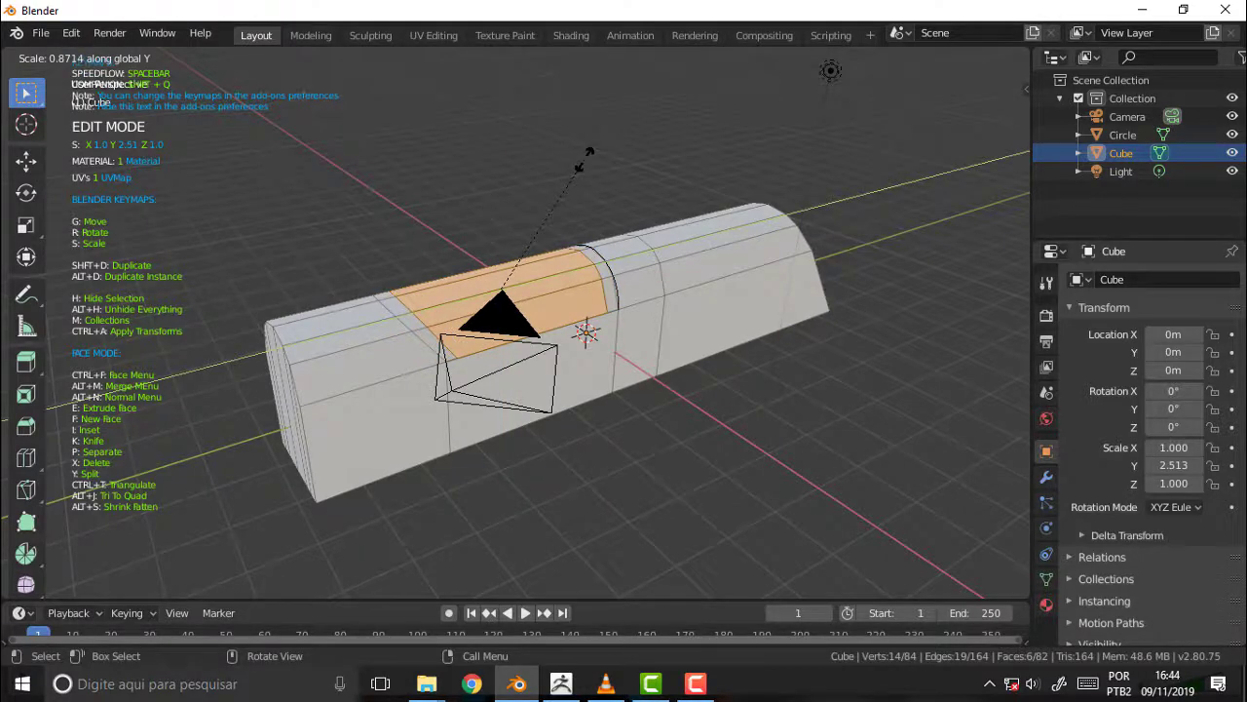
left_click(590, 156)
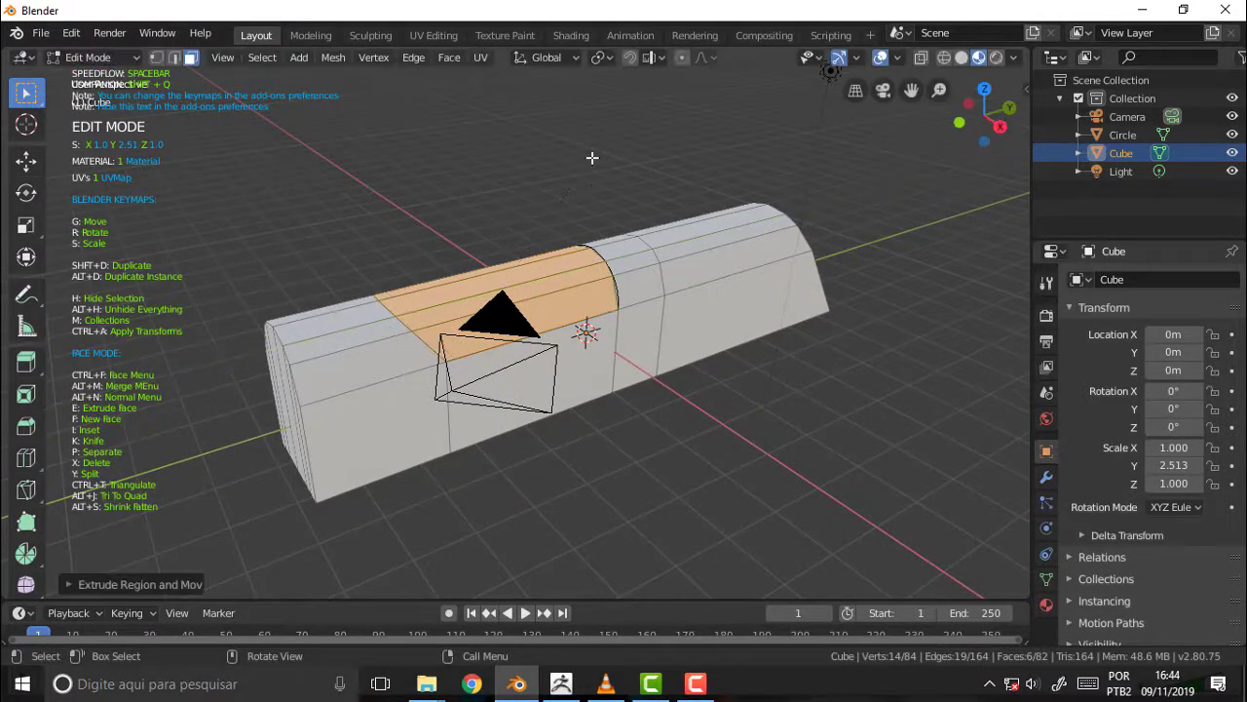
key("s")
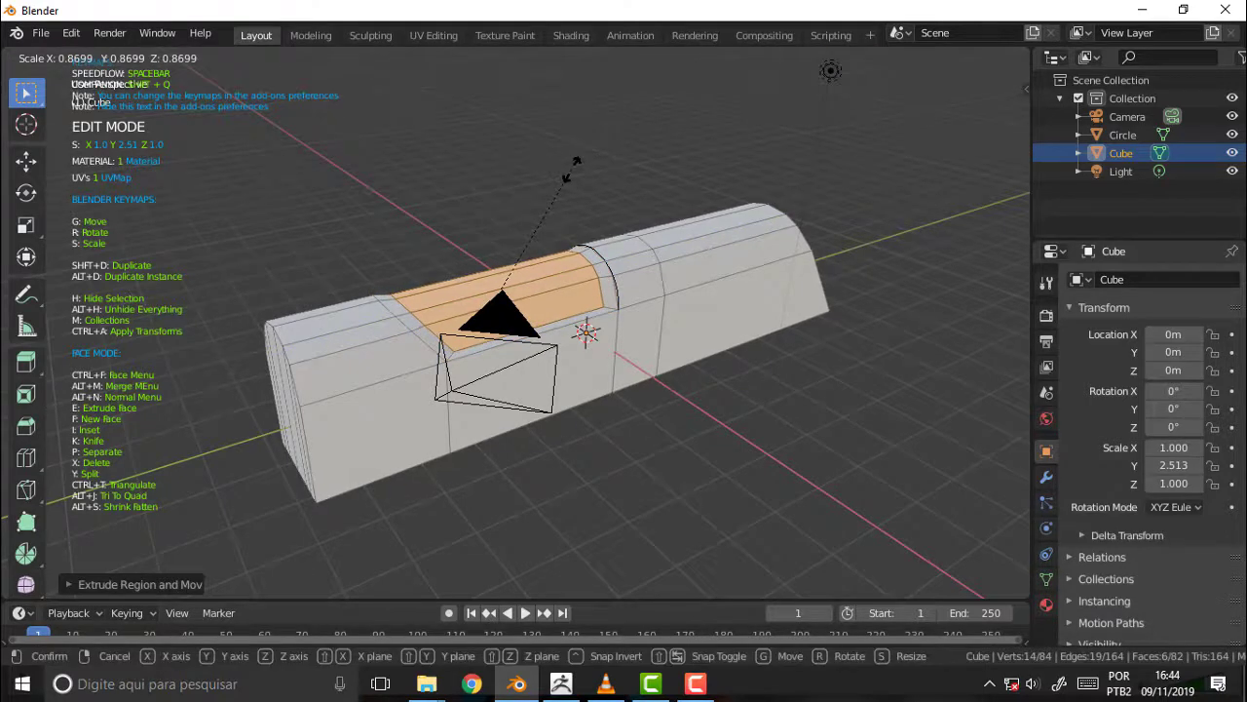
left_click(571, 168)
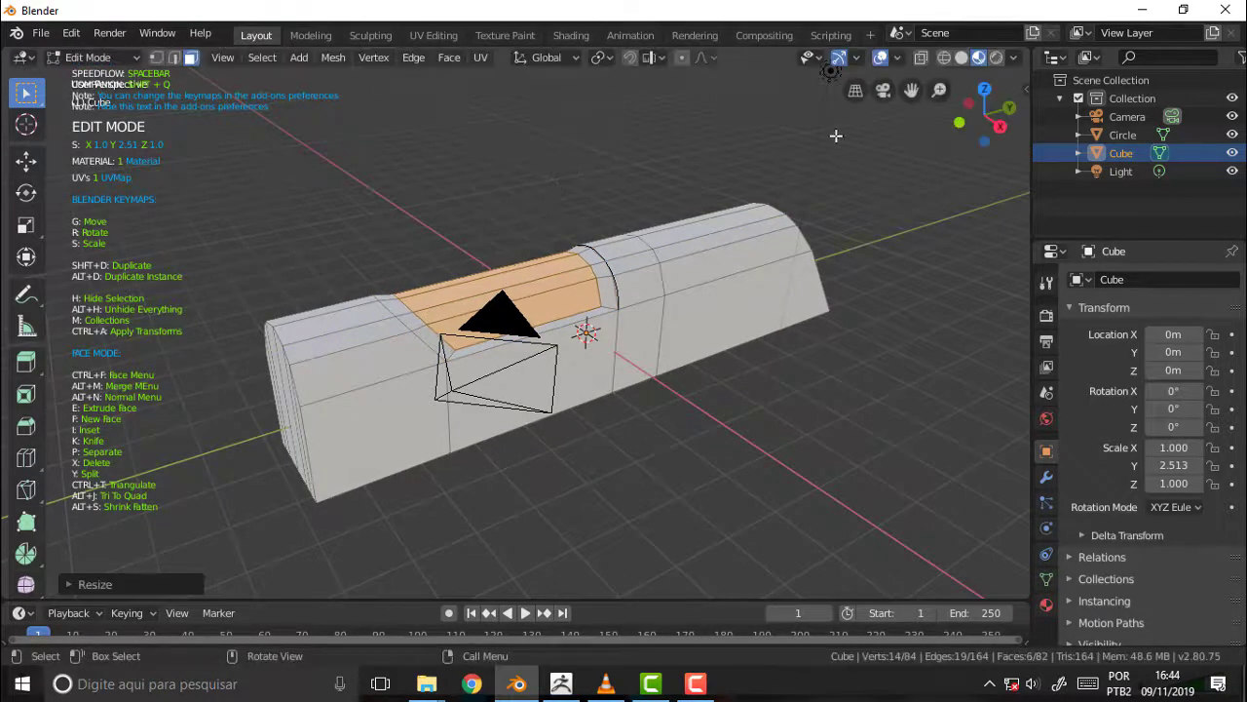
Step: In side view, lower the extruded faces into the slide and shorten them along Y
key("KP_3")
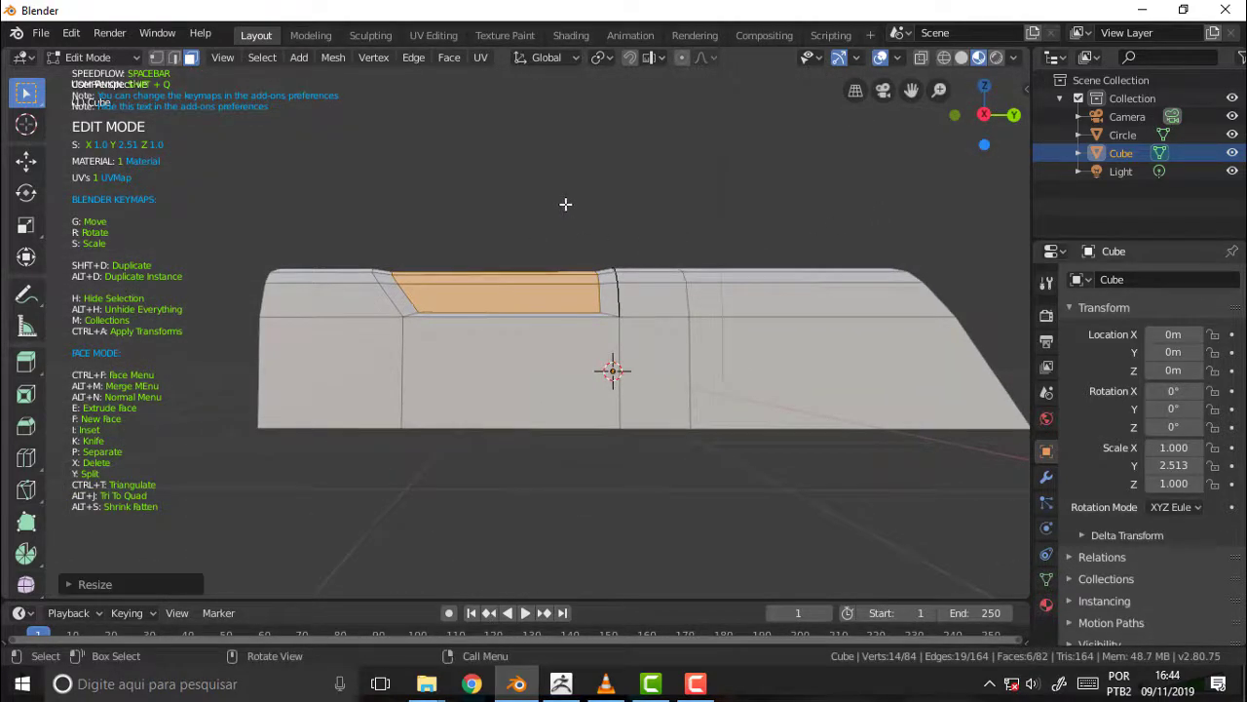
key("g")
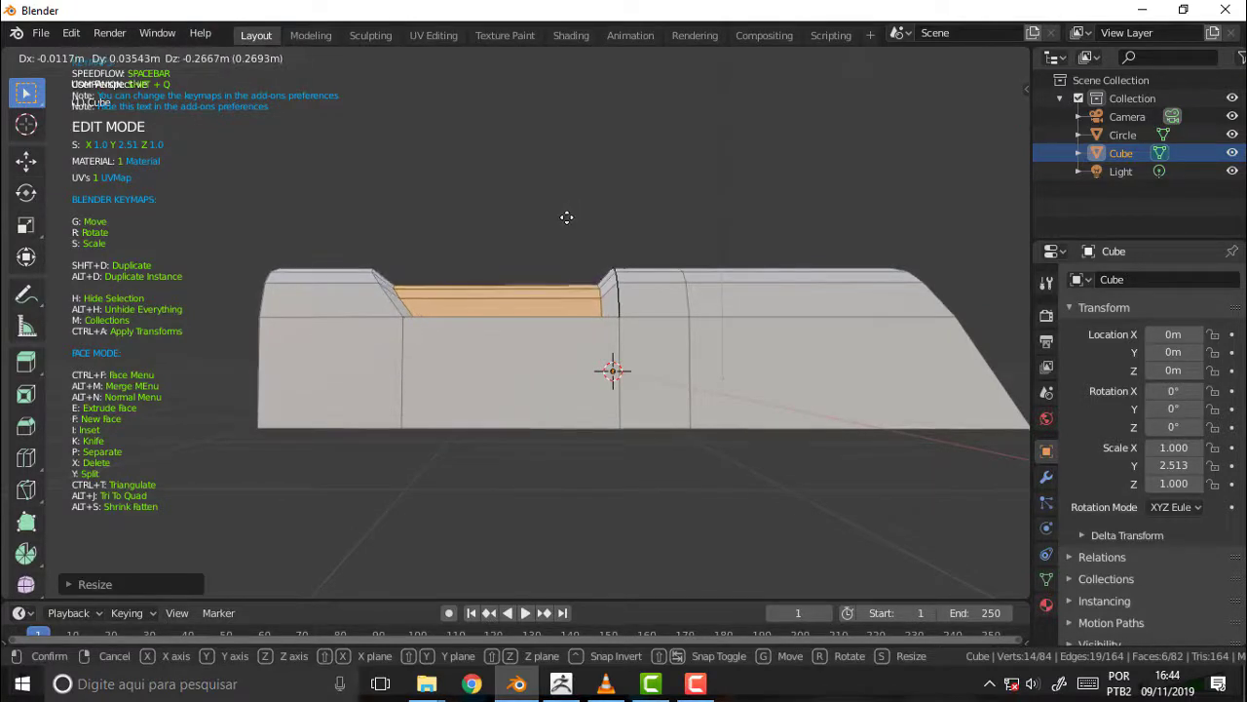
left_click(574, 218)
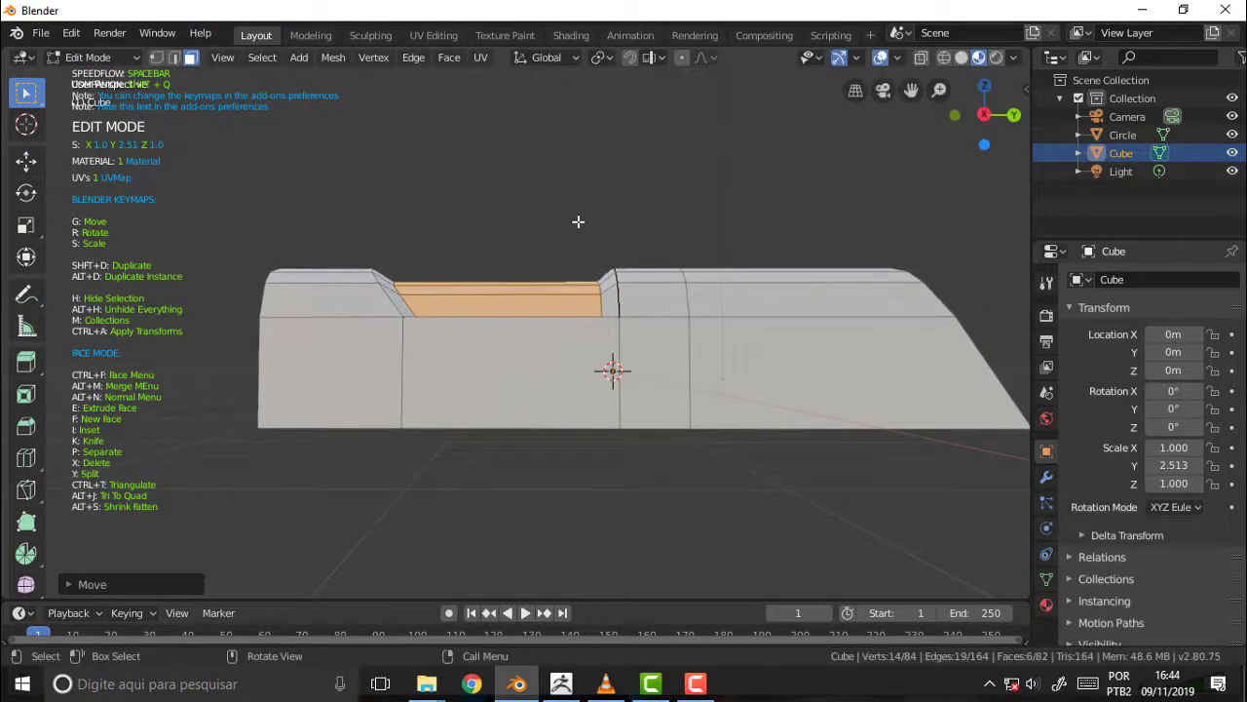
key("s")
key("y")
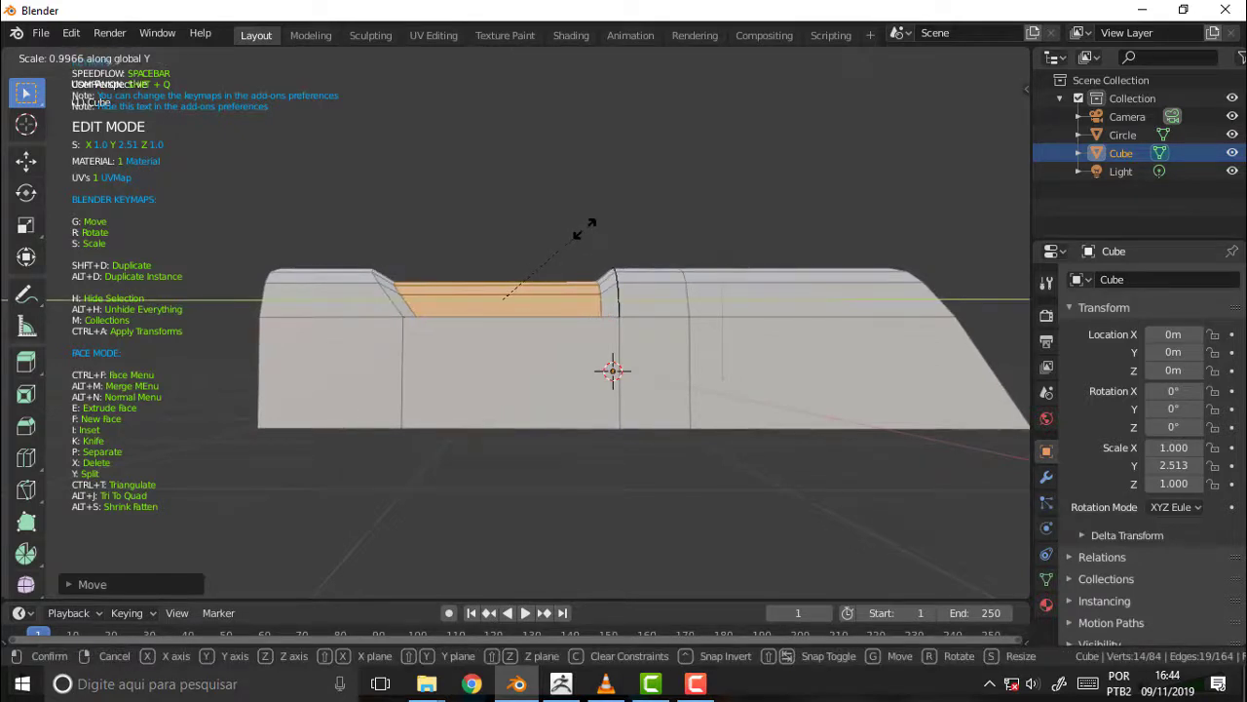
left_click(587, 207)
Step: Slide the recess about 0.053 m along Y and view the groove at an angle
key("g")
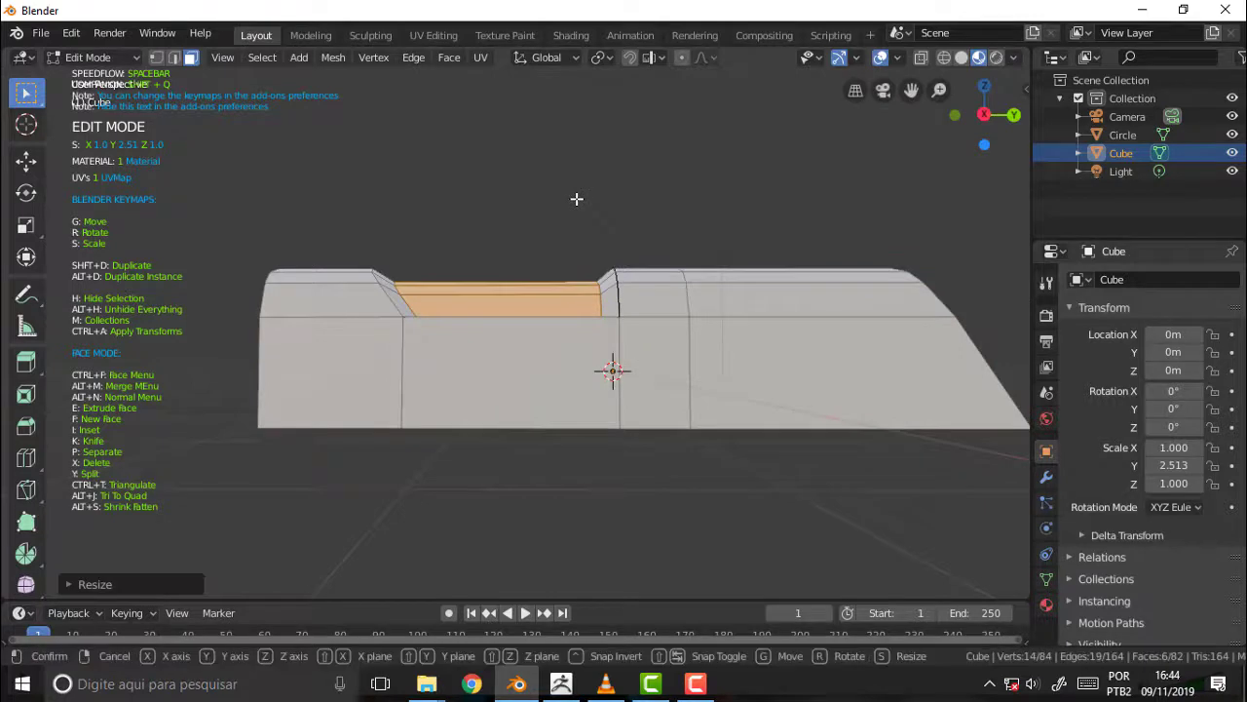
key("y")
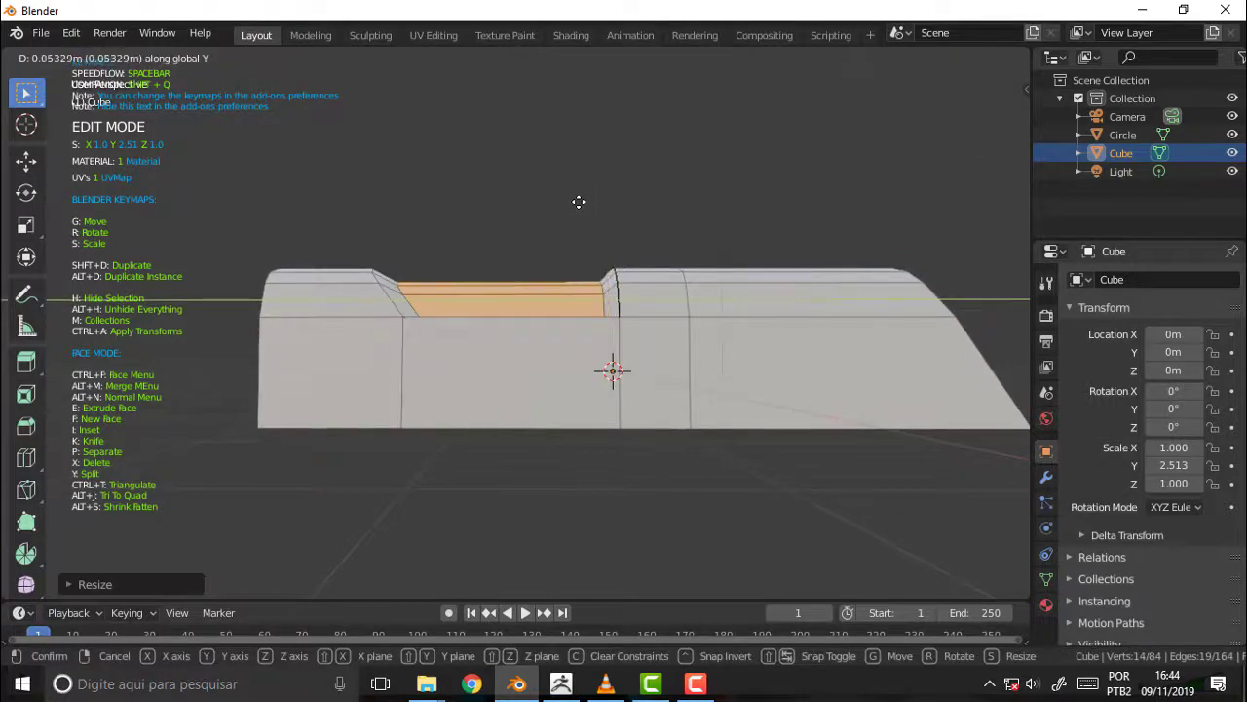
left_click(581, 201)
left_click_drag(911, 91, 848, 101)
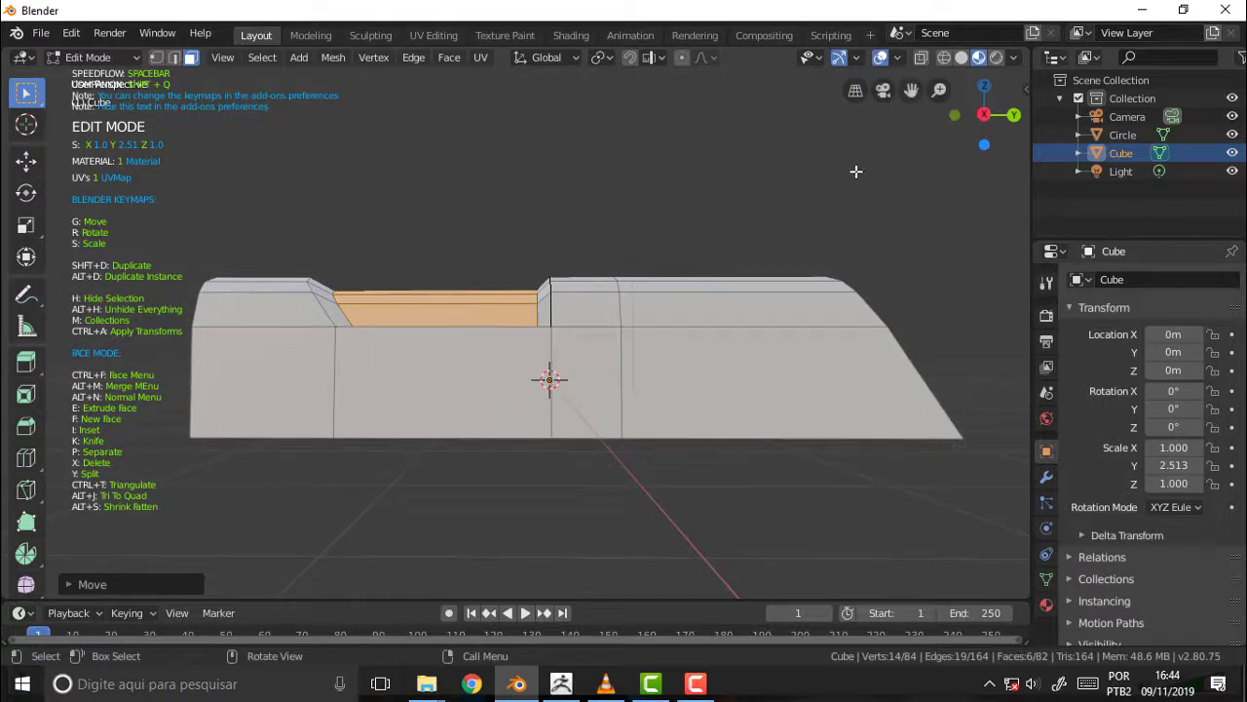
mouse_move(786, 198)
middle_mouse_down()
mouse_move(883, 237)
mouse_move(629, 209)
mouse_move(838, 195)
mouse_move(867, 212)
mouse_move(880, 276)
mouse_move(819, 210)
mouse_move(855, 212)
mouse_move(879, 253)
middle_mouse_up()
scroll(880, 276, "up", 2)
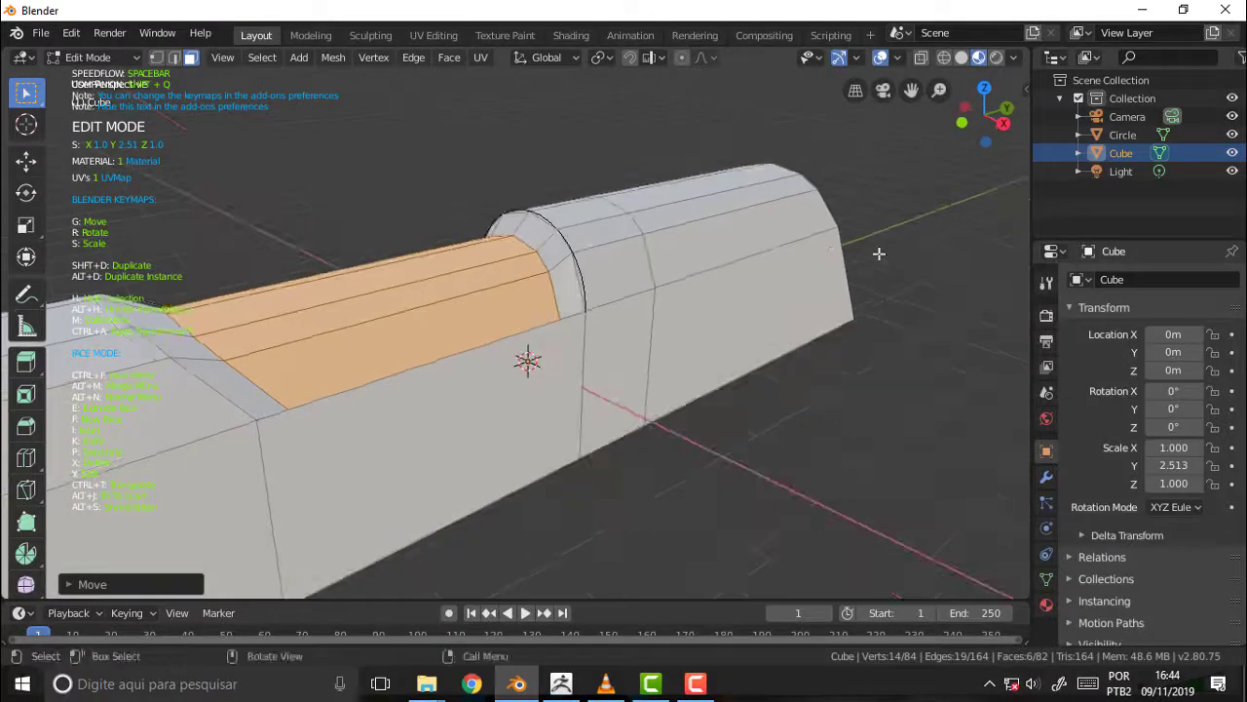
Step: Return to Object Mode, delete the Circle object, and show the slide in Solid shading
left_click(1121, 136)
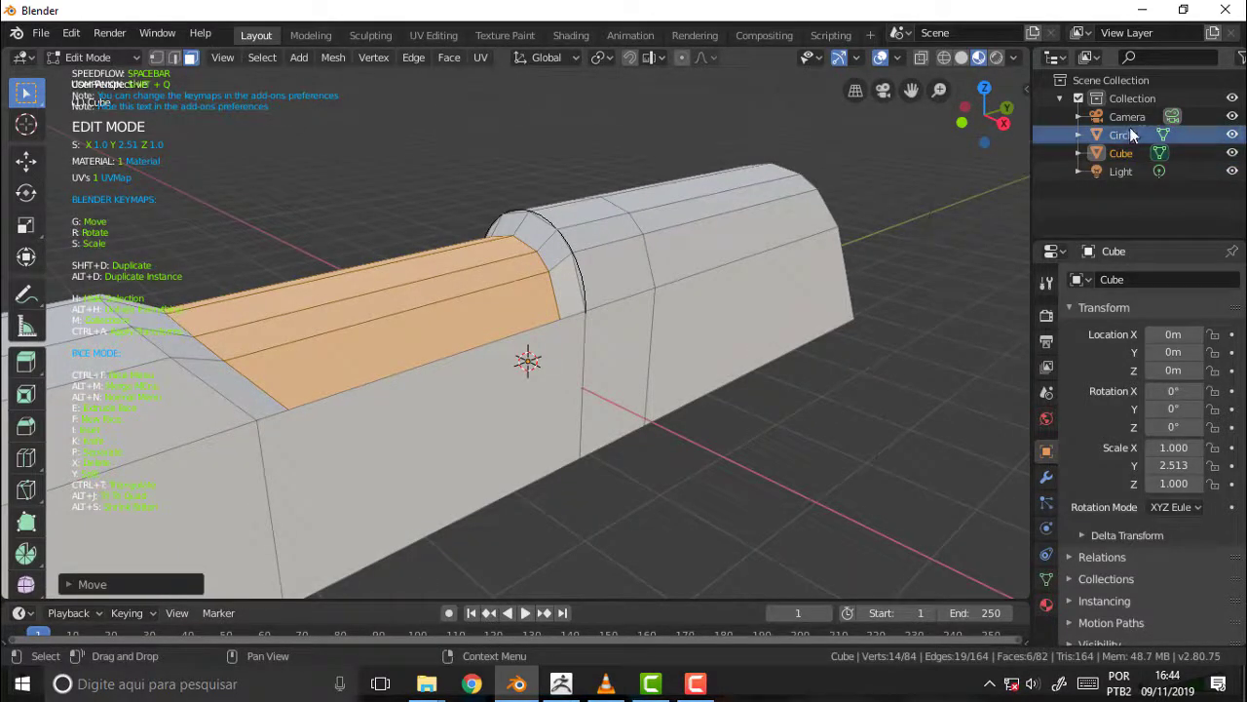
left_click(111, 54)
left_click(68, 78)
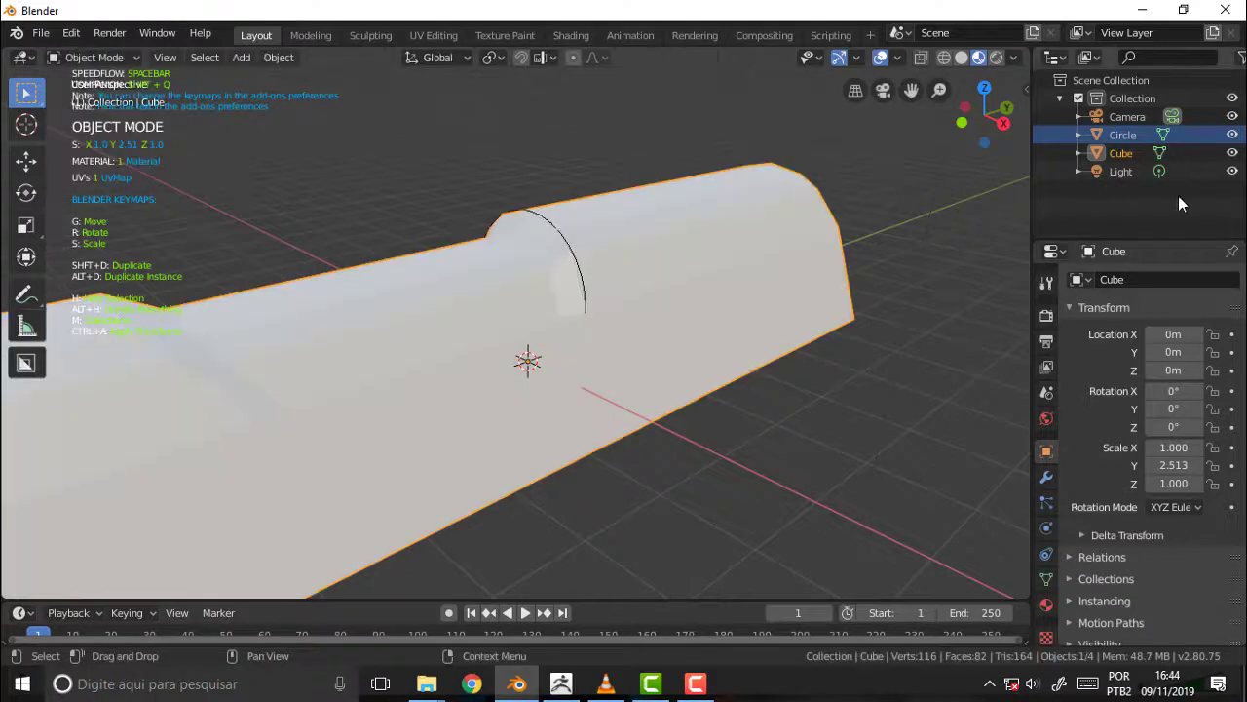
left_click(1126, 135)
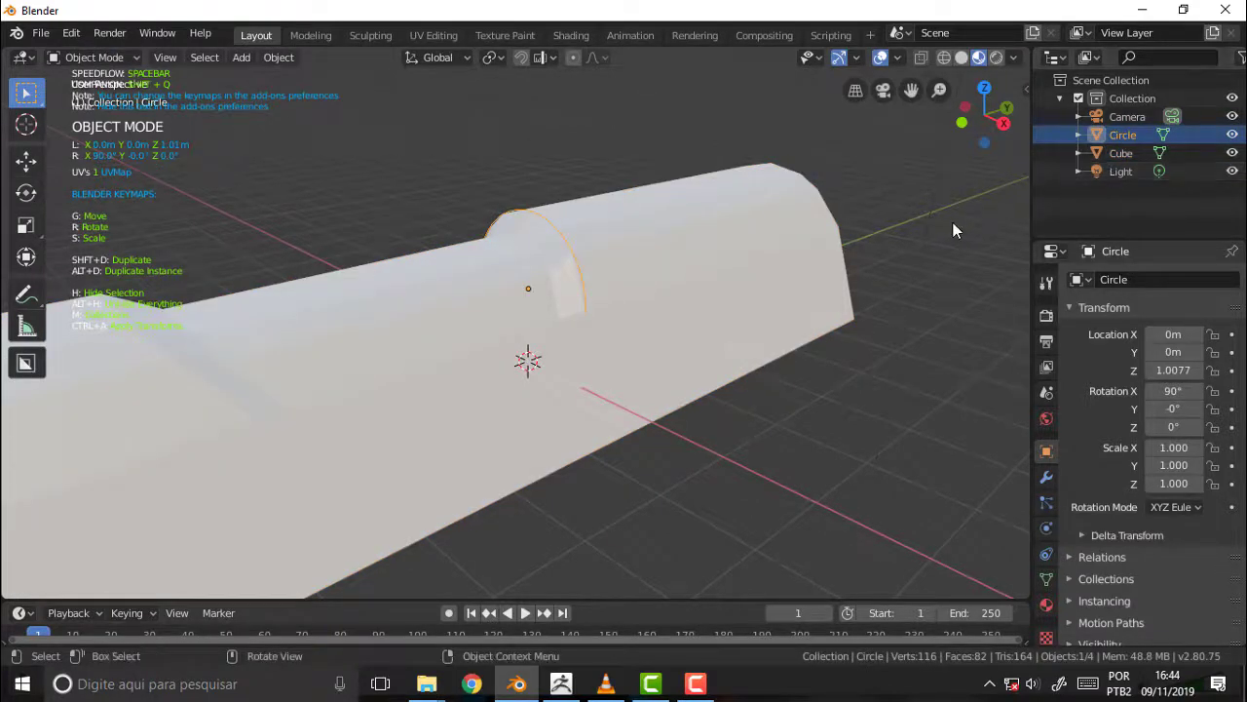
key("Delete")
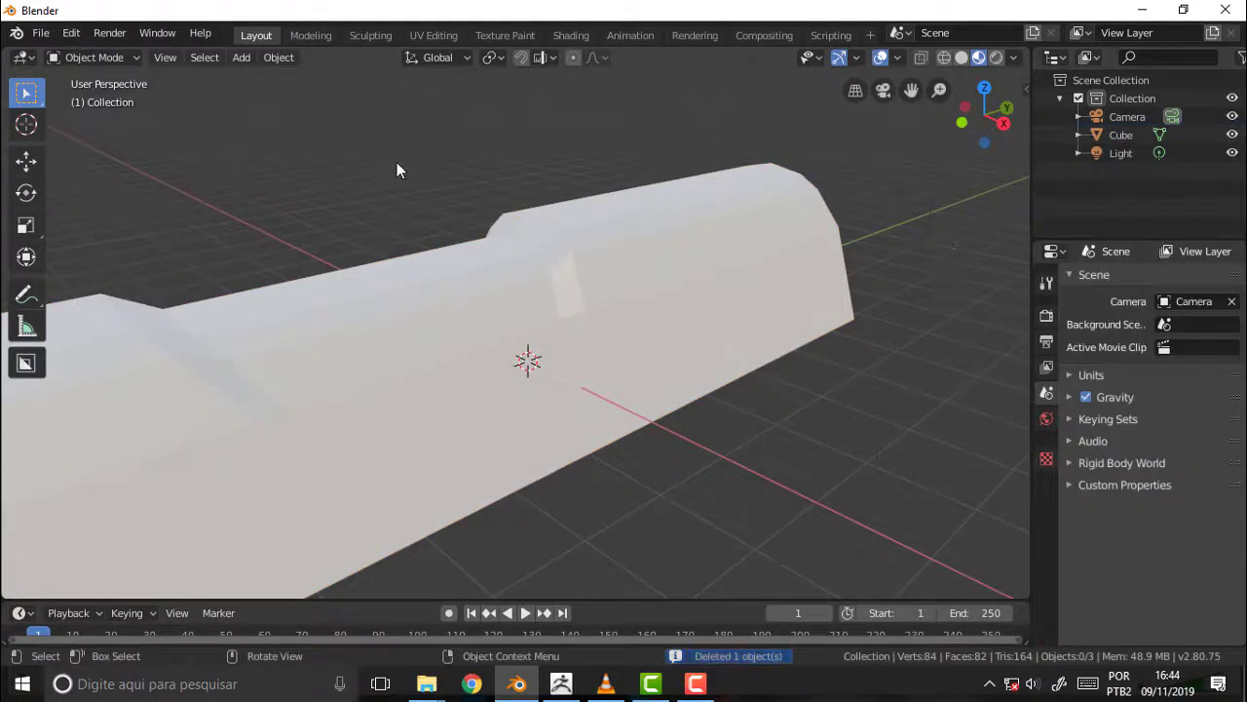
left_click(960, 56)
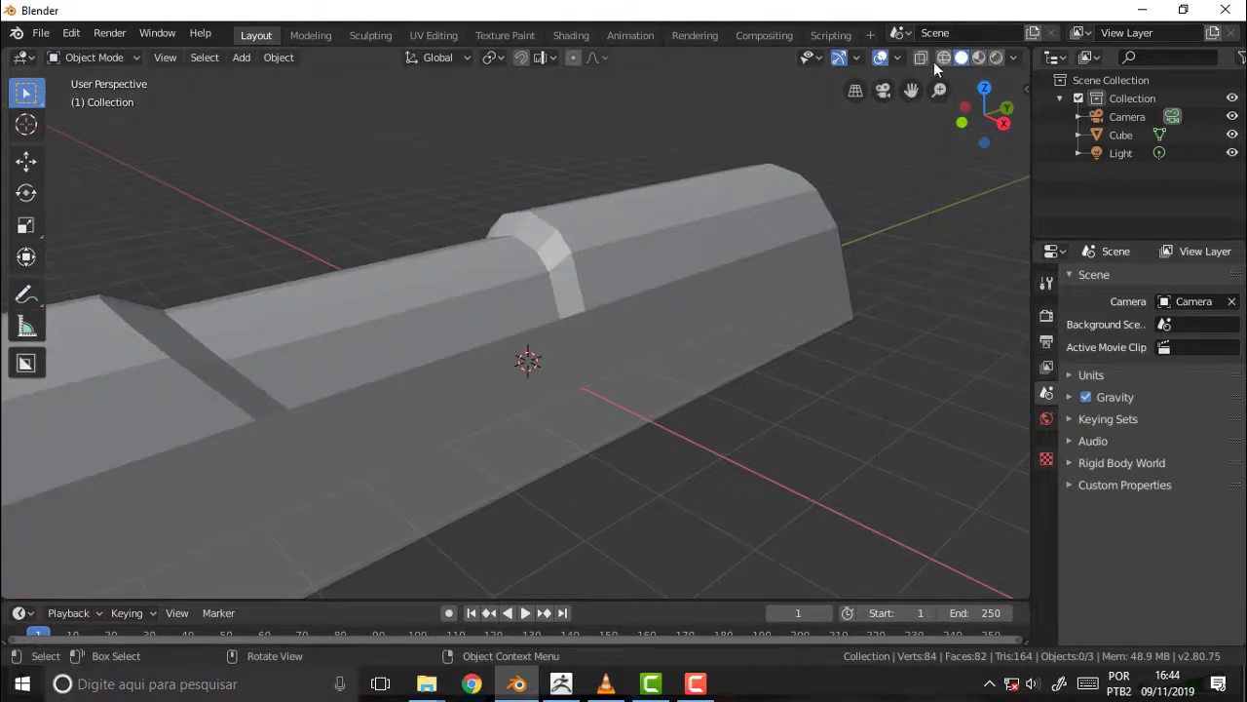
Step: Orbit to the slide's front end, then bring up the VLC tutorial at 02:00
mouse_move(606, 111)
middle_mouse_down()
mouse_move(488, 209)
mouse_move(244, 115)
mouse_move(689, 91)
mouse_move(738, 125)
middle_mouse_up()
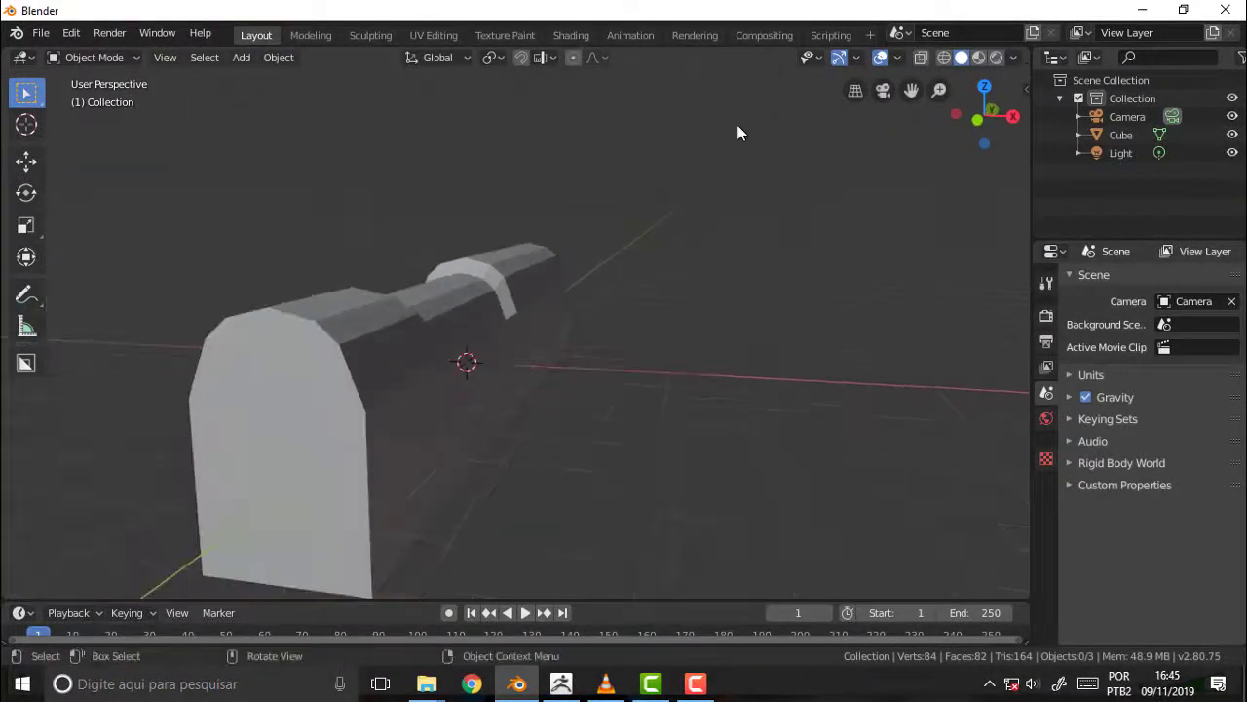
left_click(606, 684)
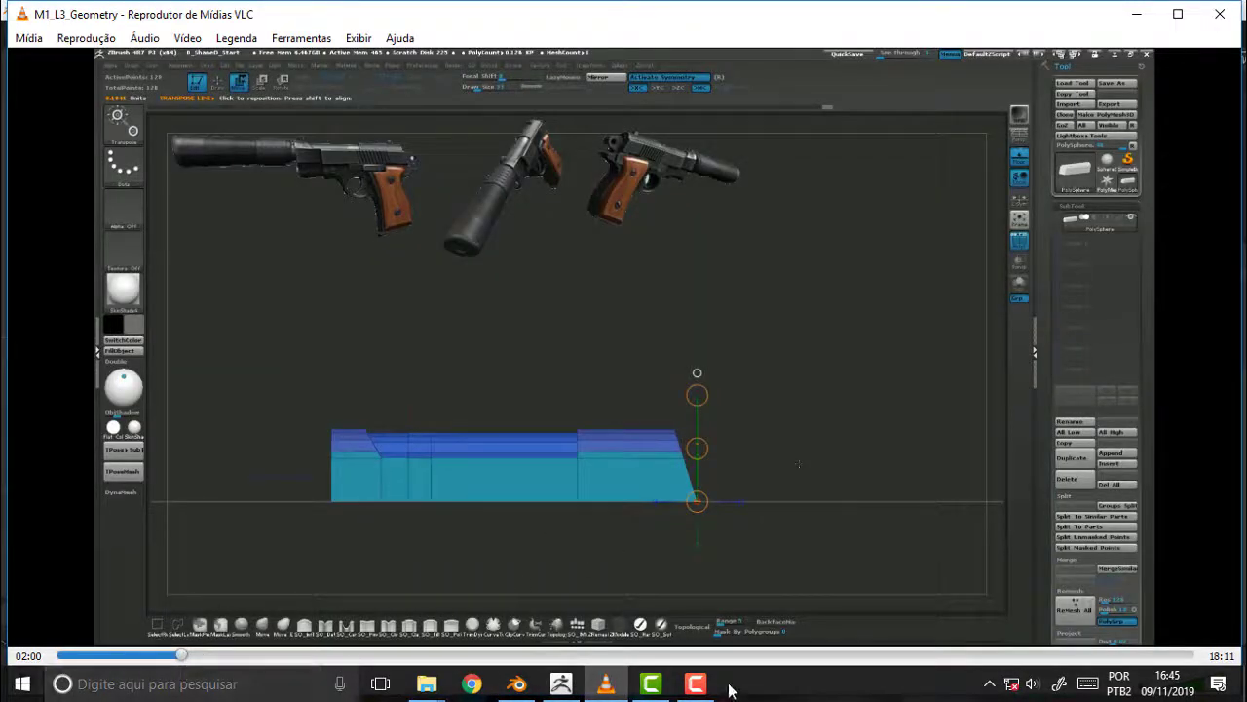
left_click(695, 684)
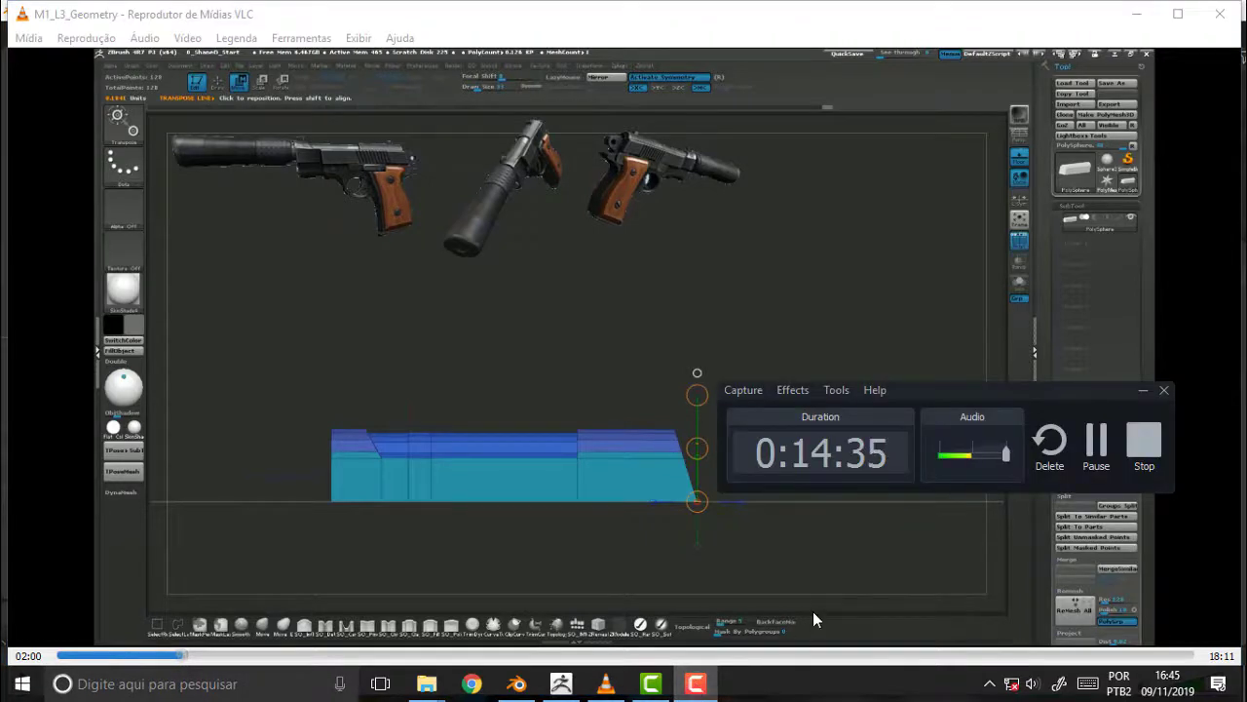